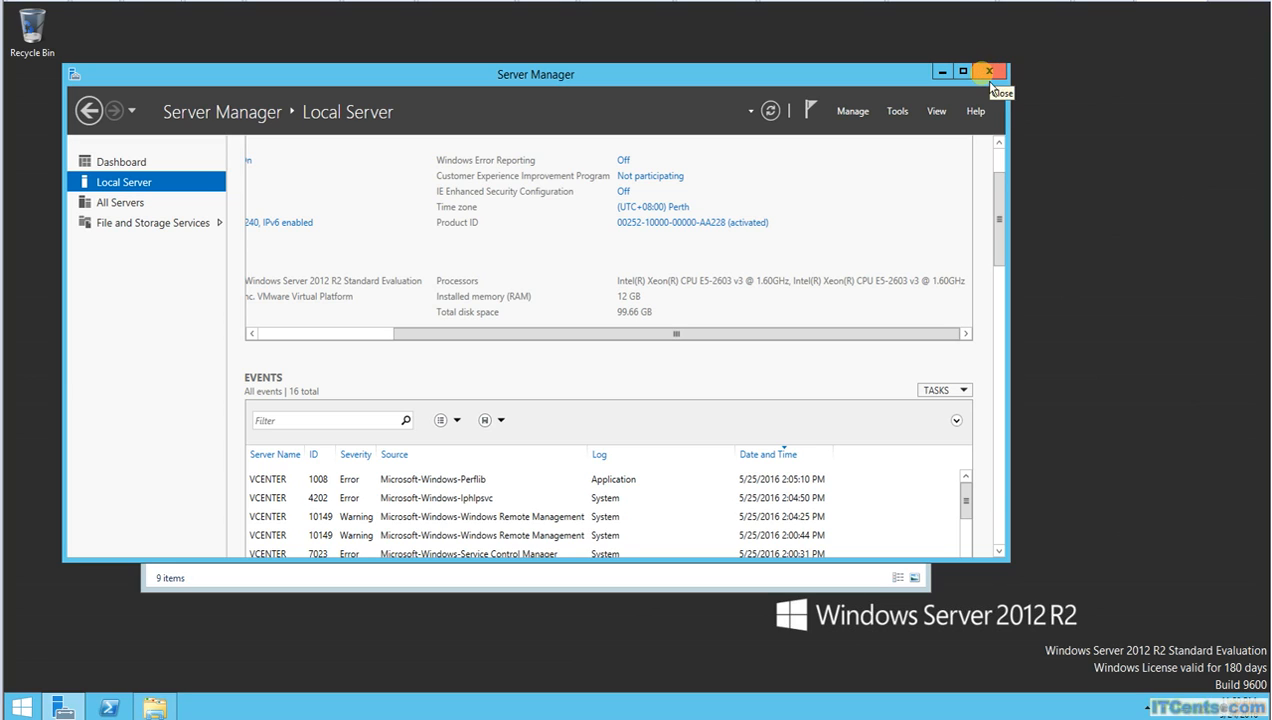
# Step: Minimize Server Manager and launch the SQL Server installer from DVD drive D: in This PC
pyautogui.moveTo(1003, 208); pyautogui.dragTo(1010, 183)
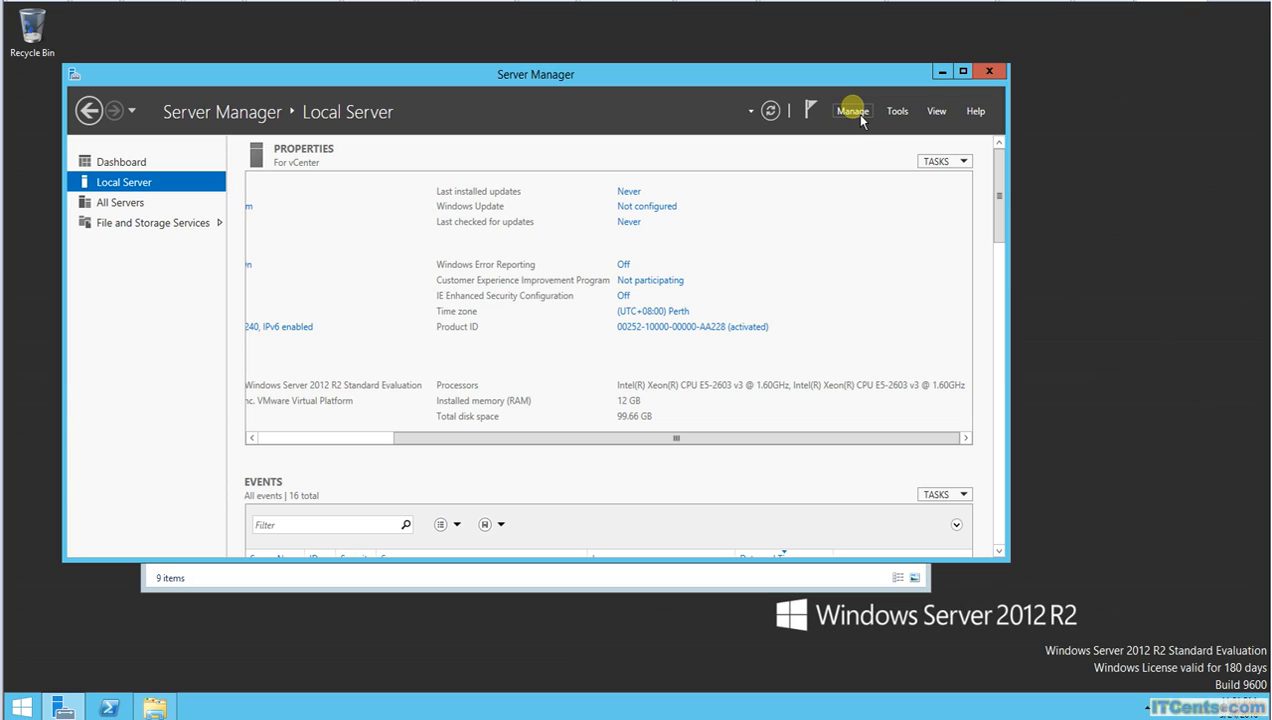
pyautogui.click(941, 72)
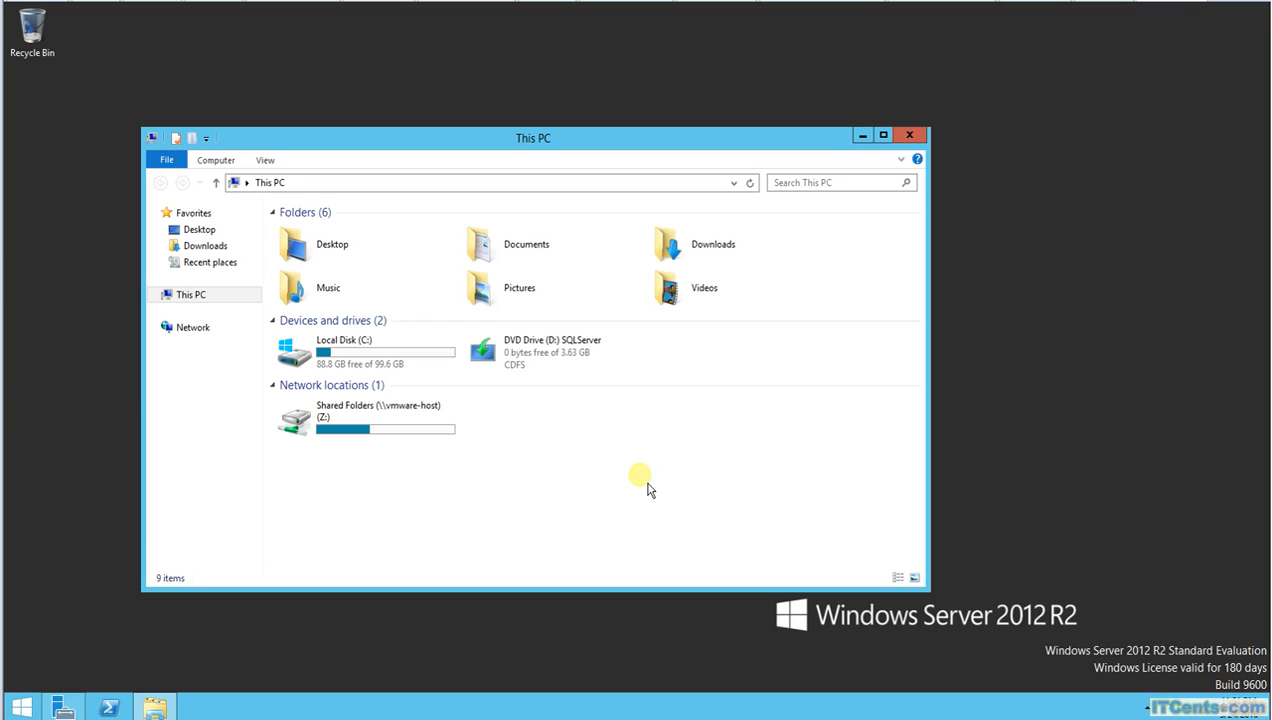
pyautogui.doubleClick(563, 365)
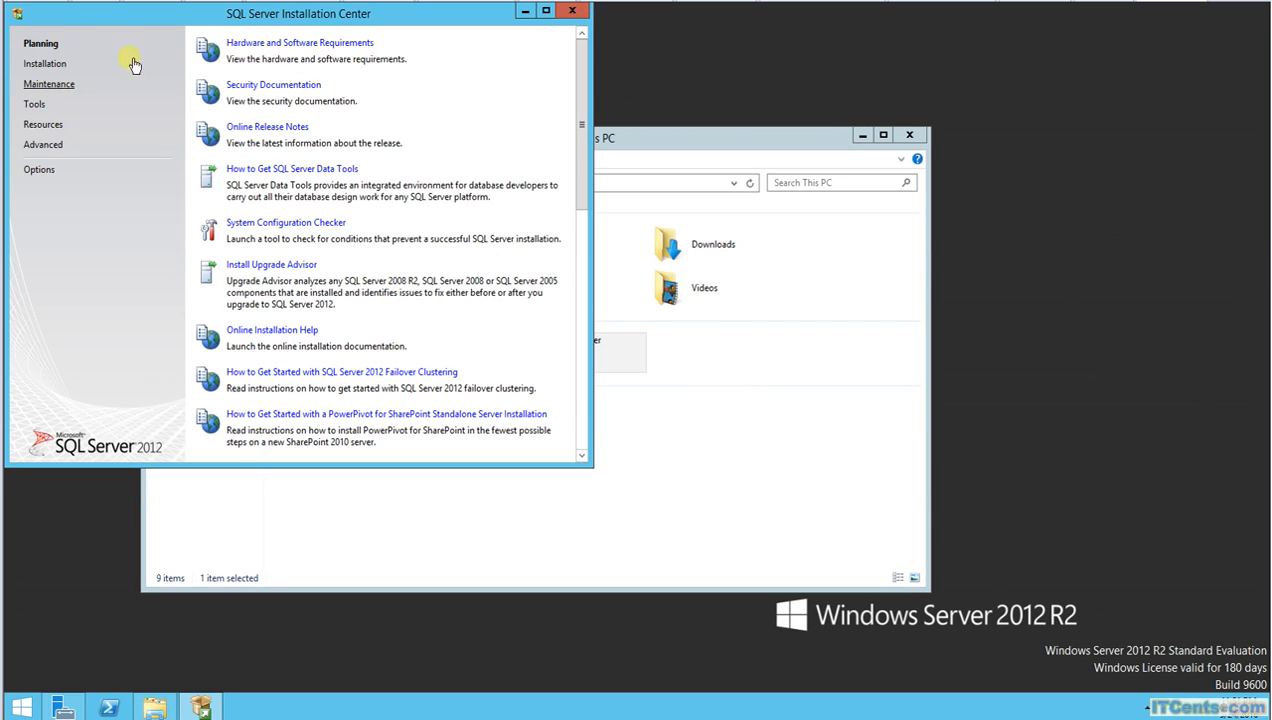
# Step: Start a new SQL Server stand-alone installation from the Installation Center
pyautogui.click(45, 63)
pyautogui.moveTo(338, 15); pyautogui.dragTo(605, 157)
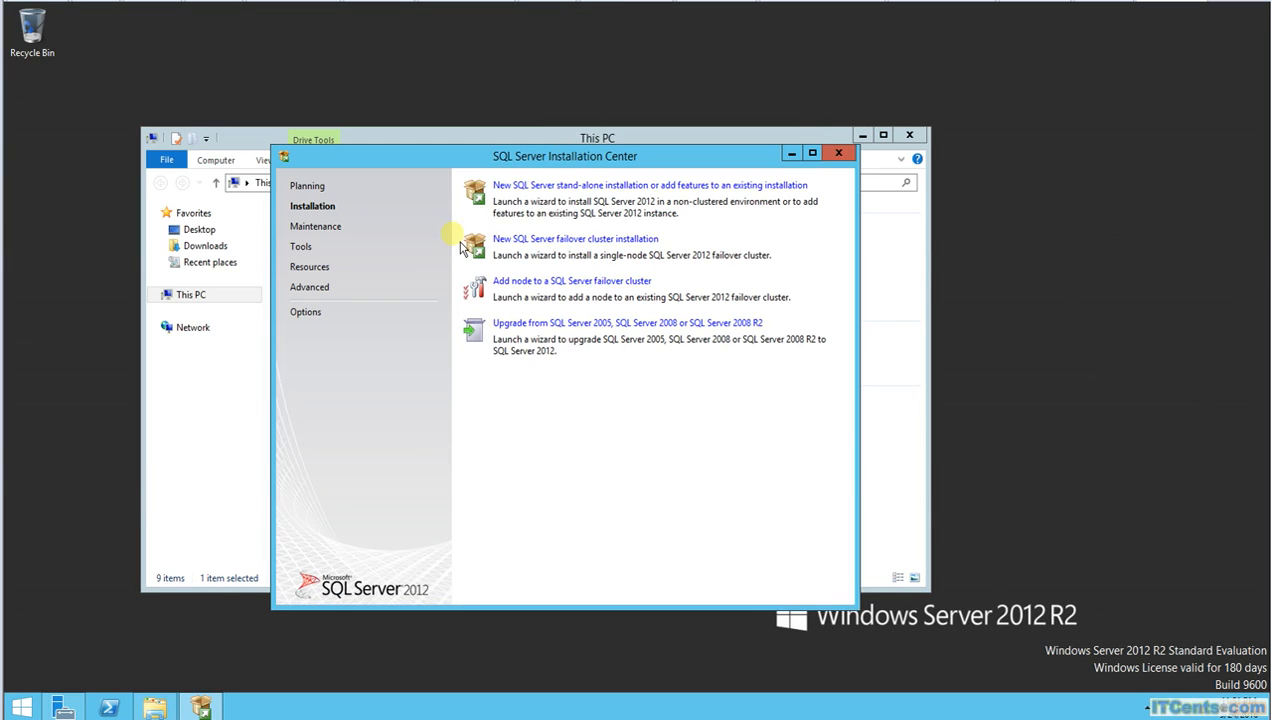
pyautogui.click(598, 189)
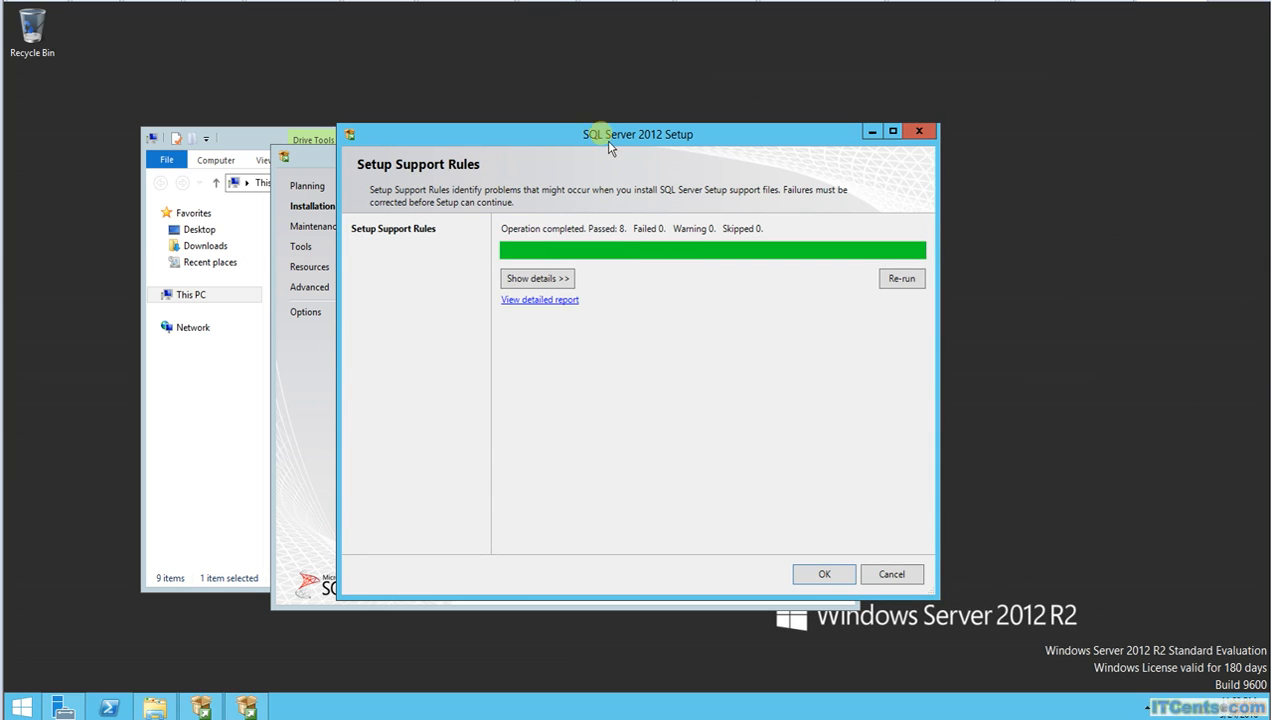
# Step: Continue past the support rules with the prefilled product key and accept the license terms
pyautogui.moveTo(607, 140); pyautogui.dragTo(572, 96)
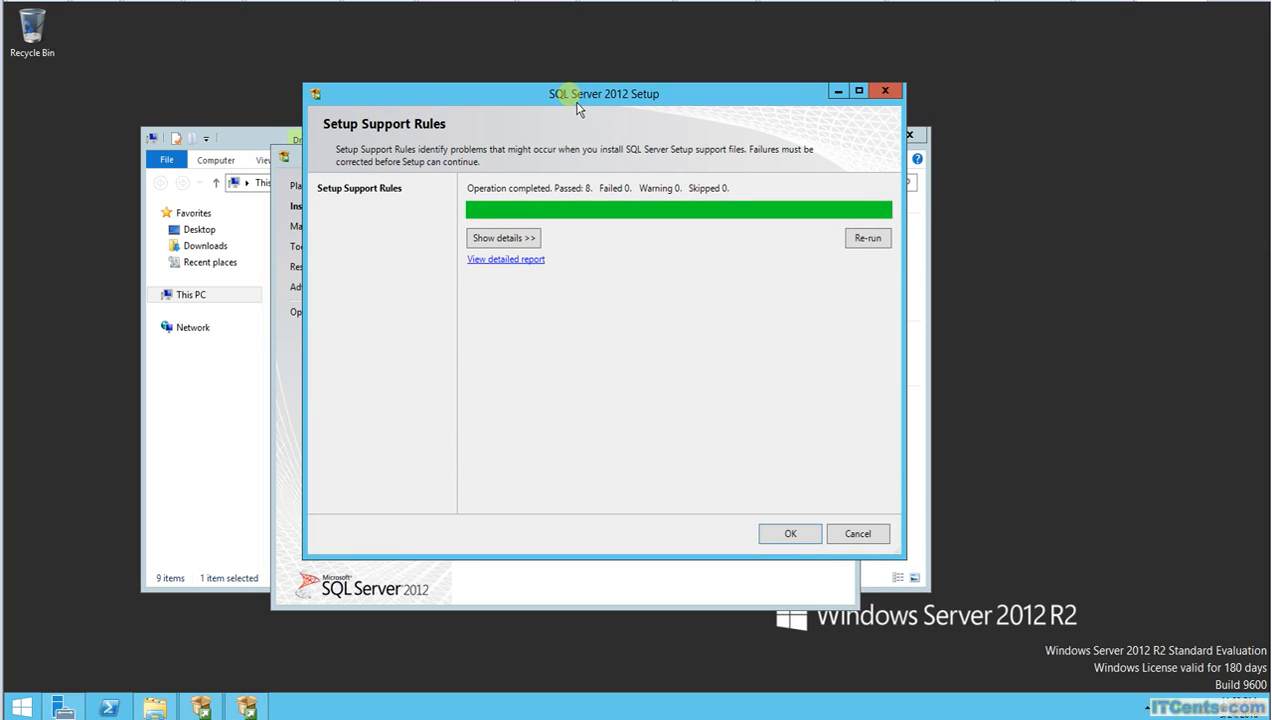
pyautogui.click(798, 539)
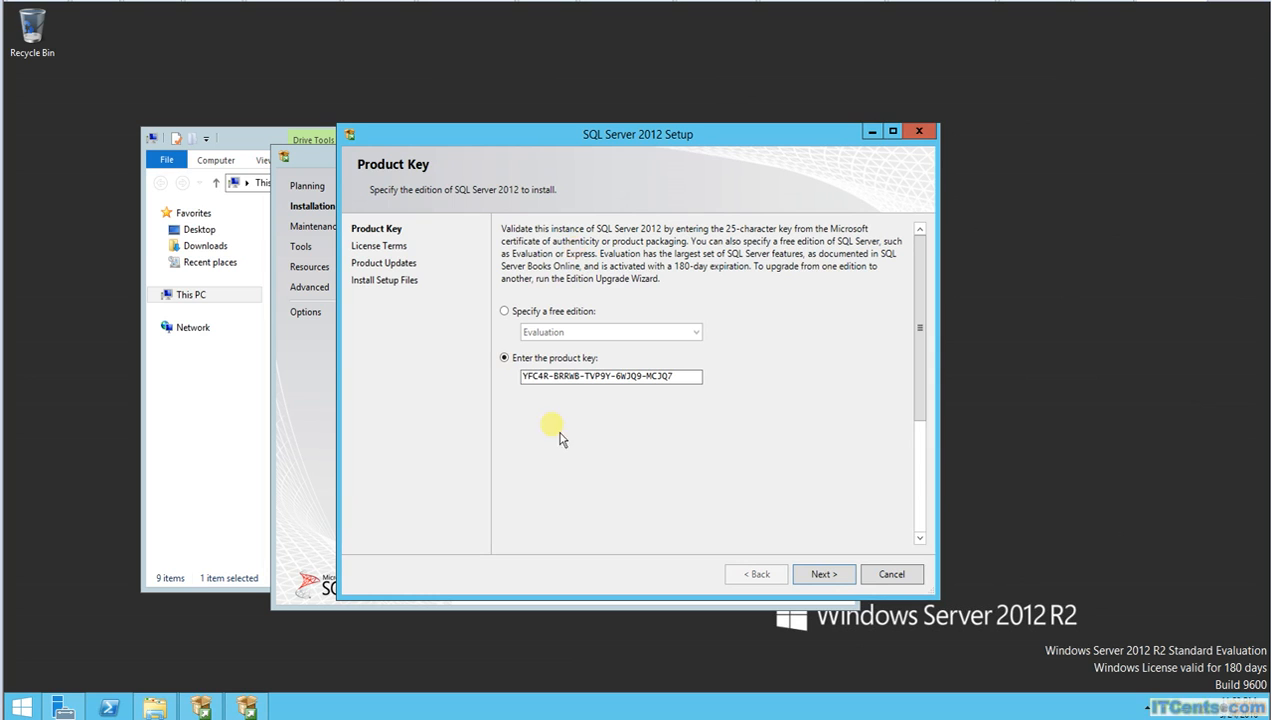
pyautogui.click(828, 577)
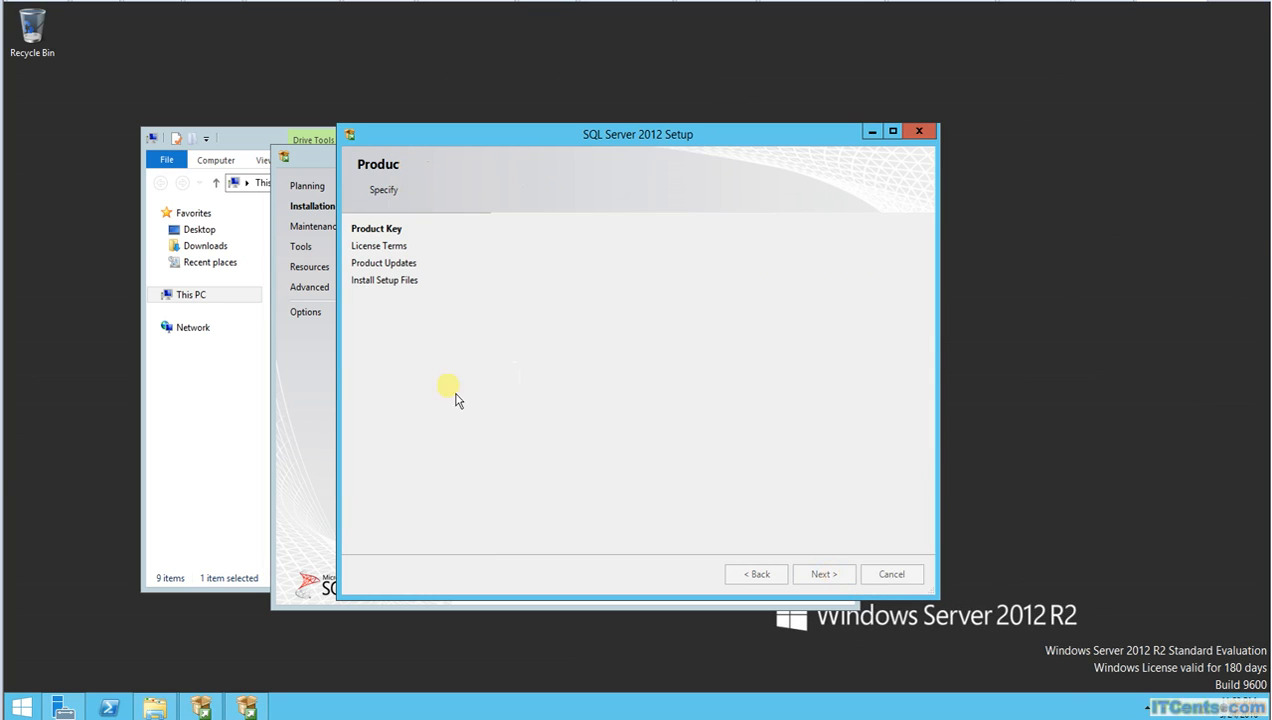
pyautogui.click(508, 463)
pyautogui.click(848, 574)
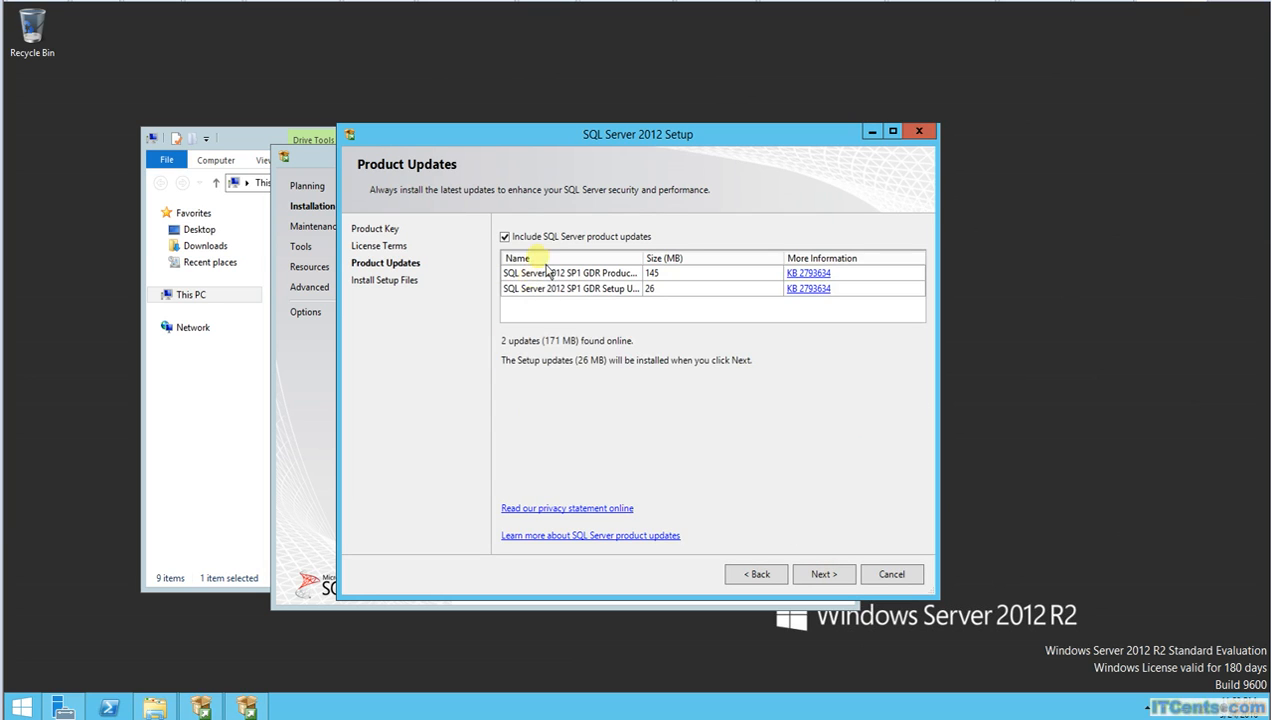
# Step: Exclude SQL Server product updates and continue with the SQL Server Feature Installation role
pyautogui.click(545, 237)
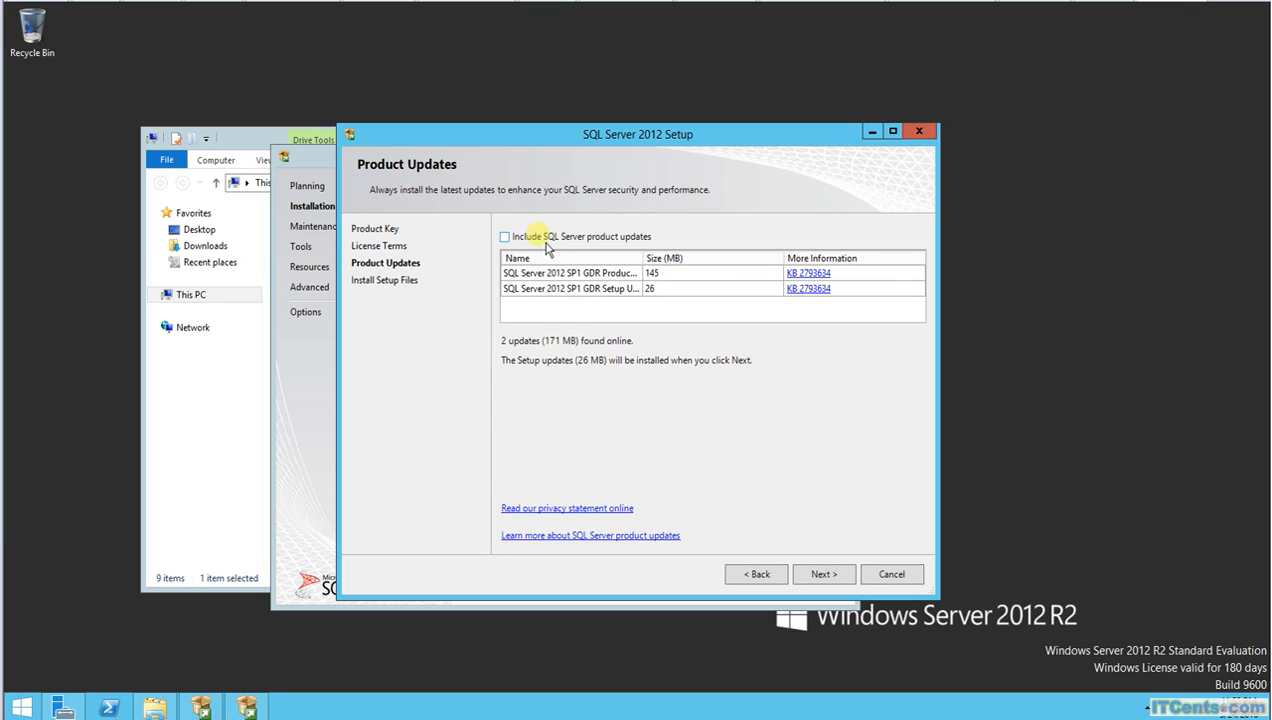
pyautogui.click(838, 580)
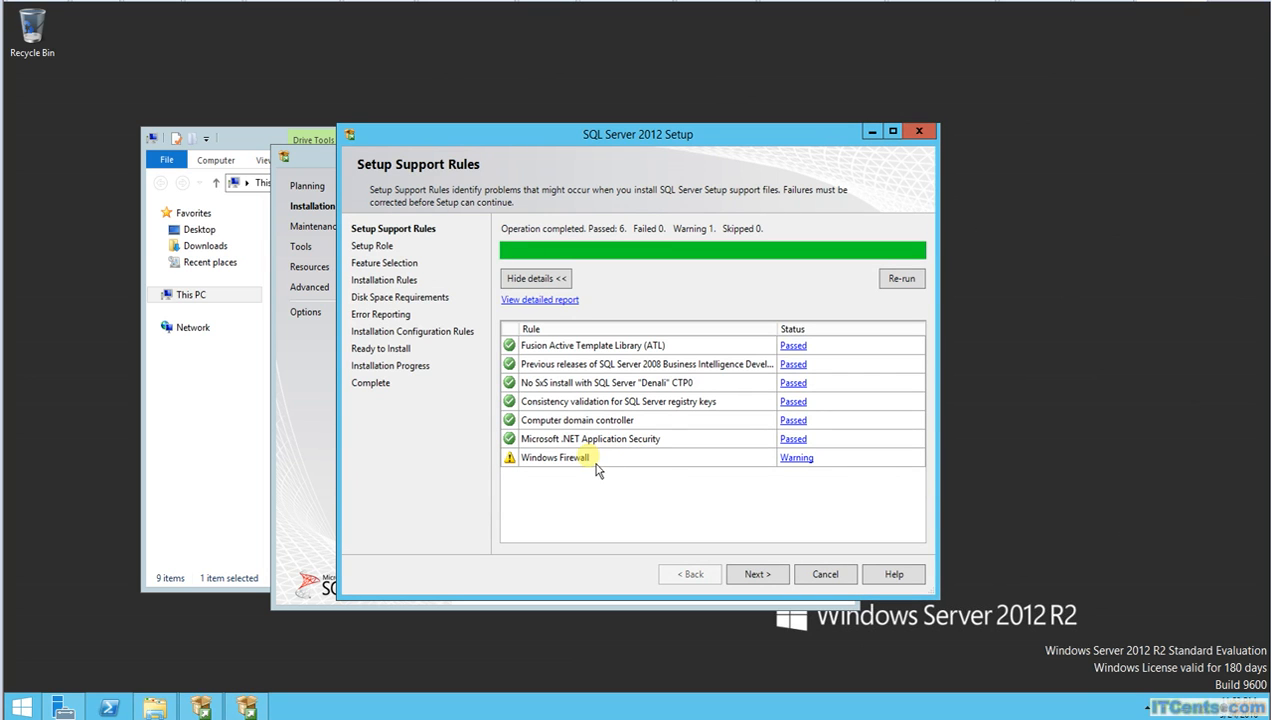
pyautogui.click(772, 580)
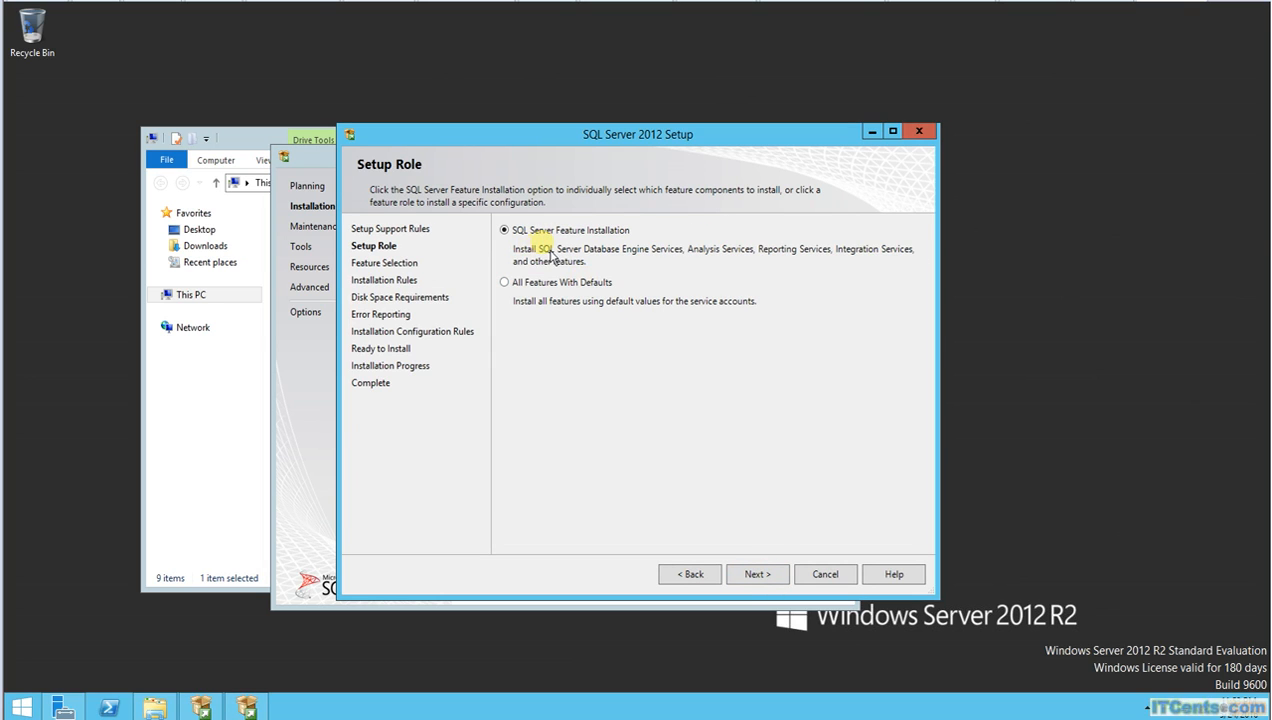
pyautogui.click(757, 574)
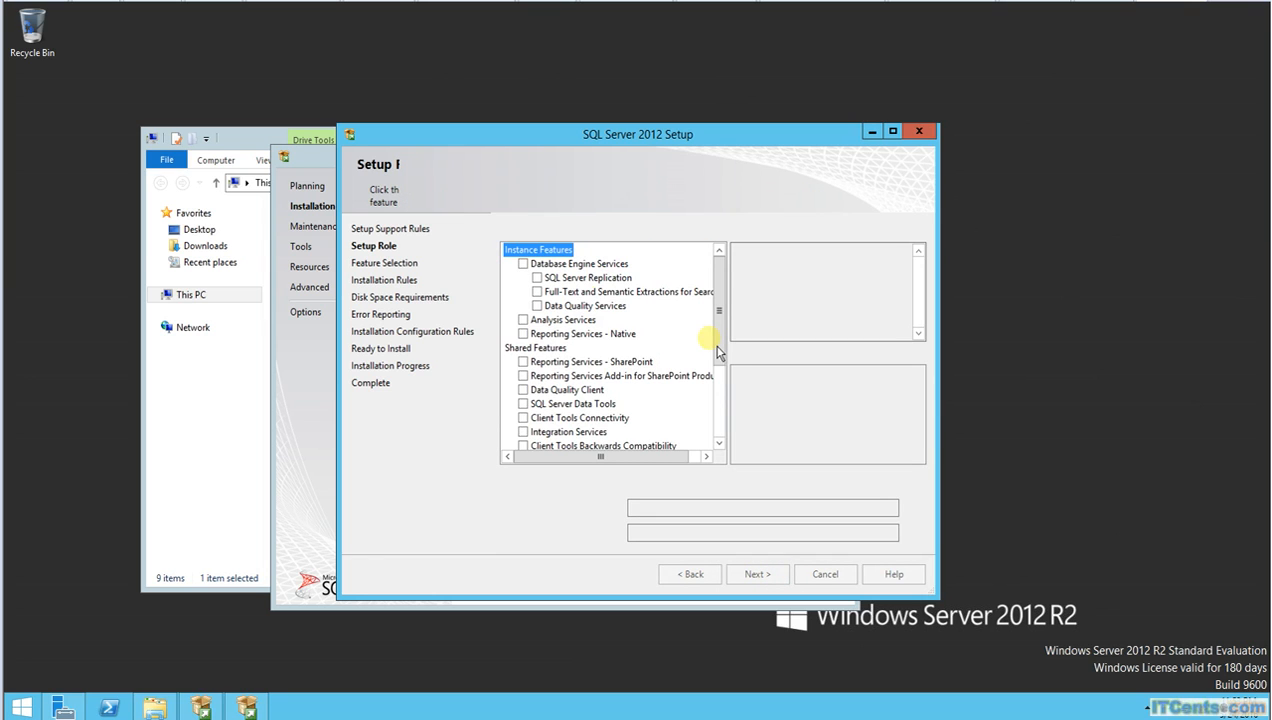
# Step: Select Database Engine Services, Client Tools Connectivity, Documentation Components and Management Tools - Basic with Complete as the features to install
pyautogui.click(523, 263)
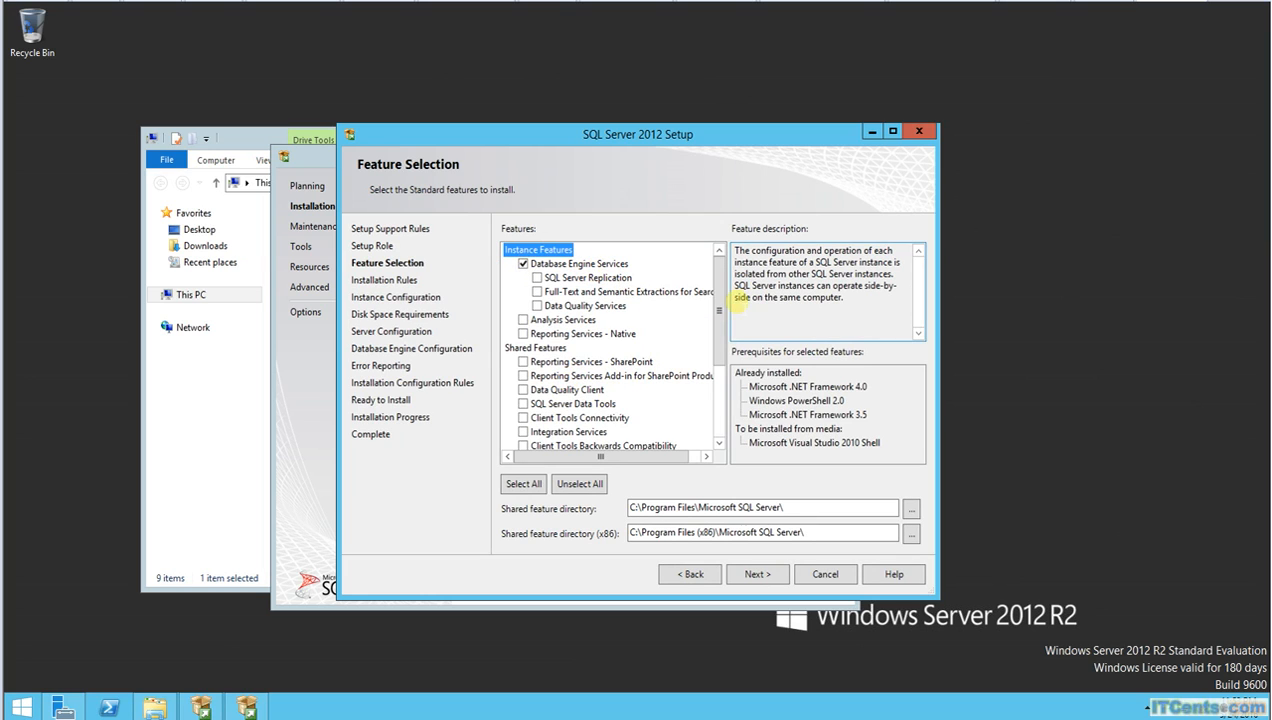
pyautogui.moveTo(720, 304); pyautogui.dragTo(727, 334)
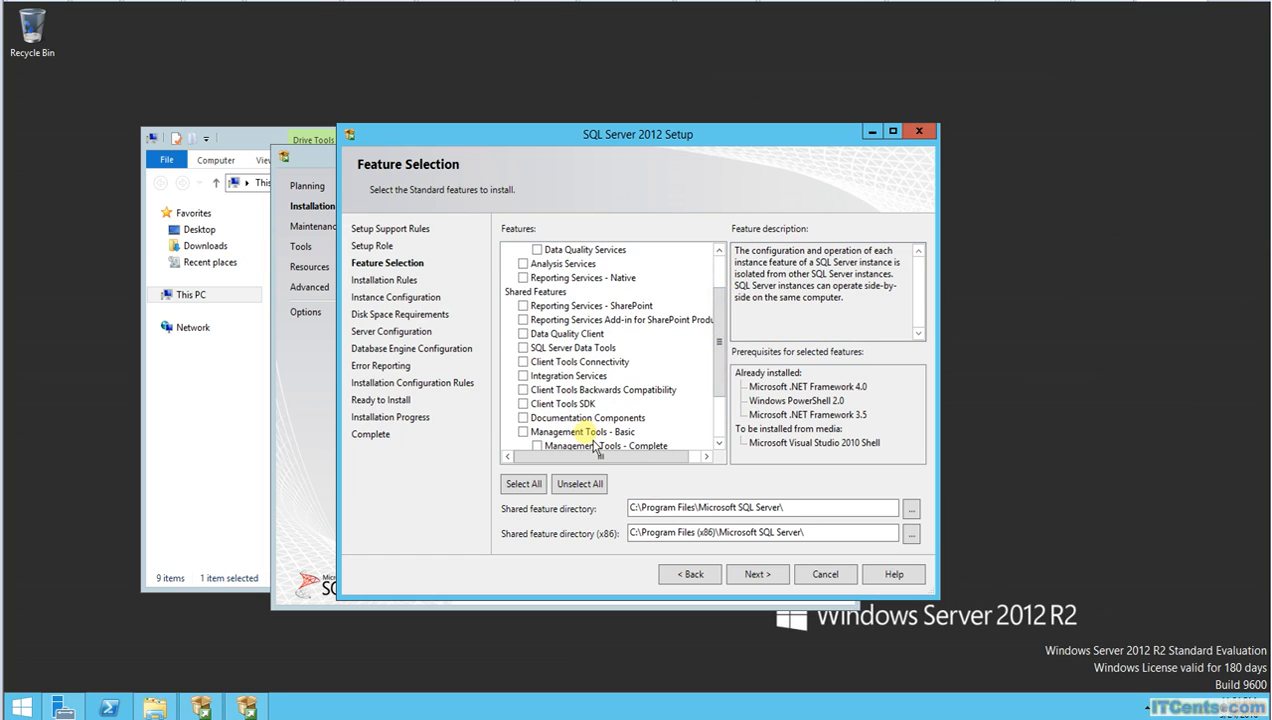
pyautogui.click(532, 367)
pyautogui.scroll(-2, 719, 375)
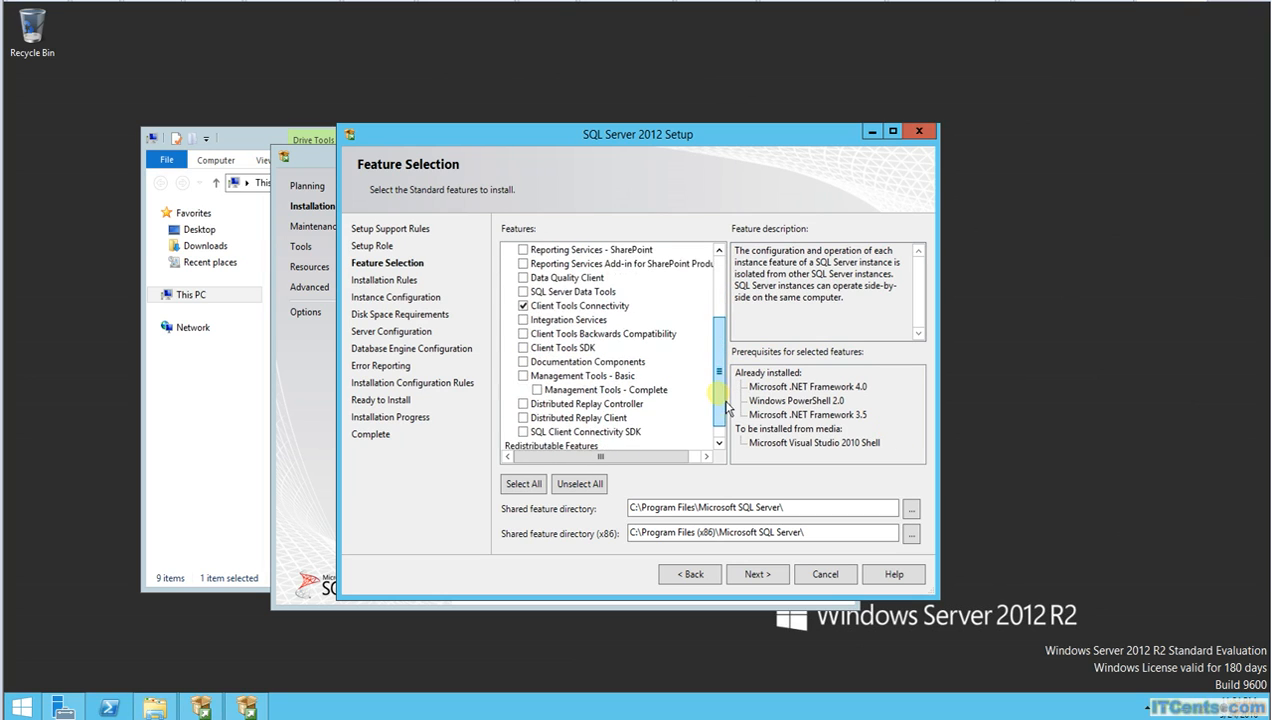
pyautogui.click(523, 377)
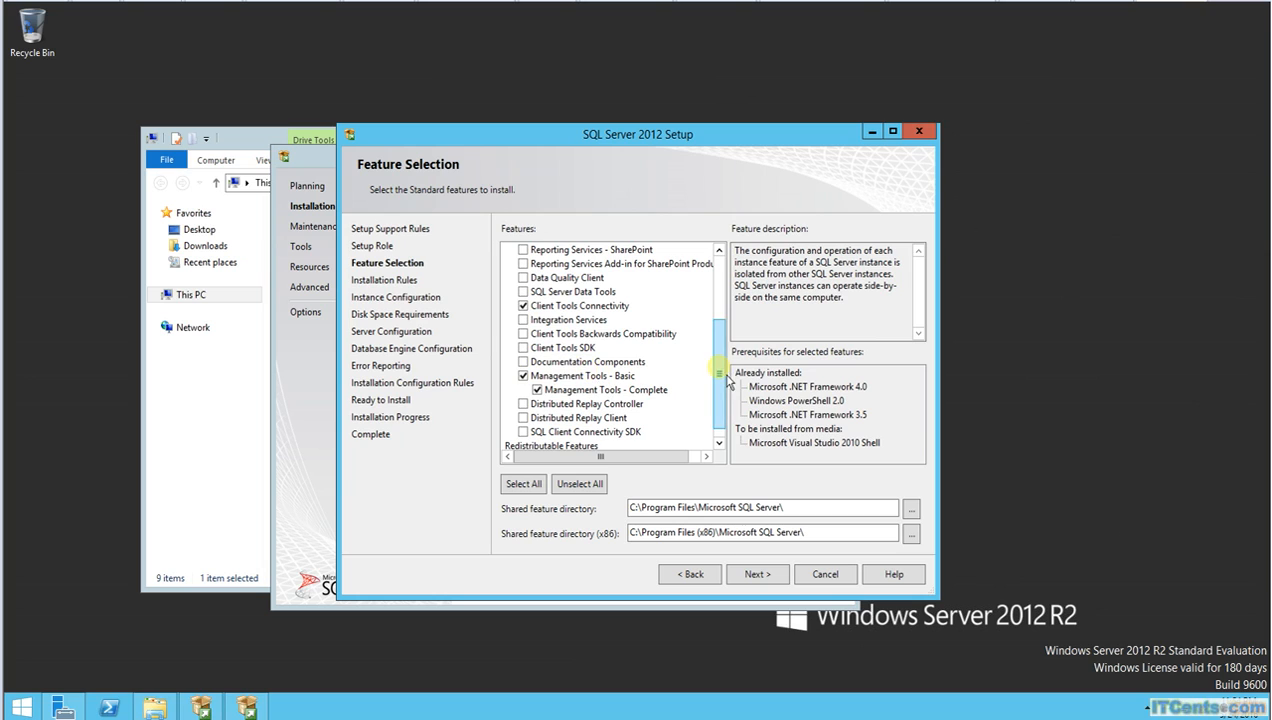
pyautogui.scroll(-1, 718, 405)
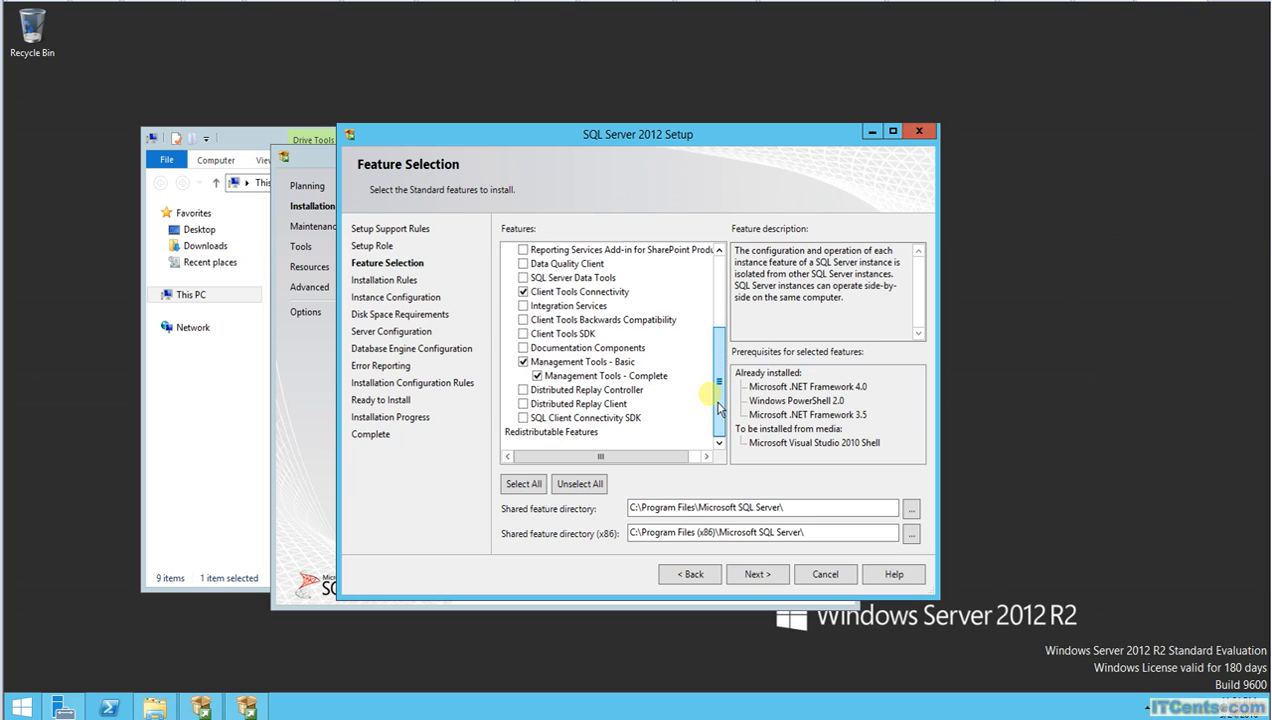
pyautogui.scroll(4, 718, 402)
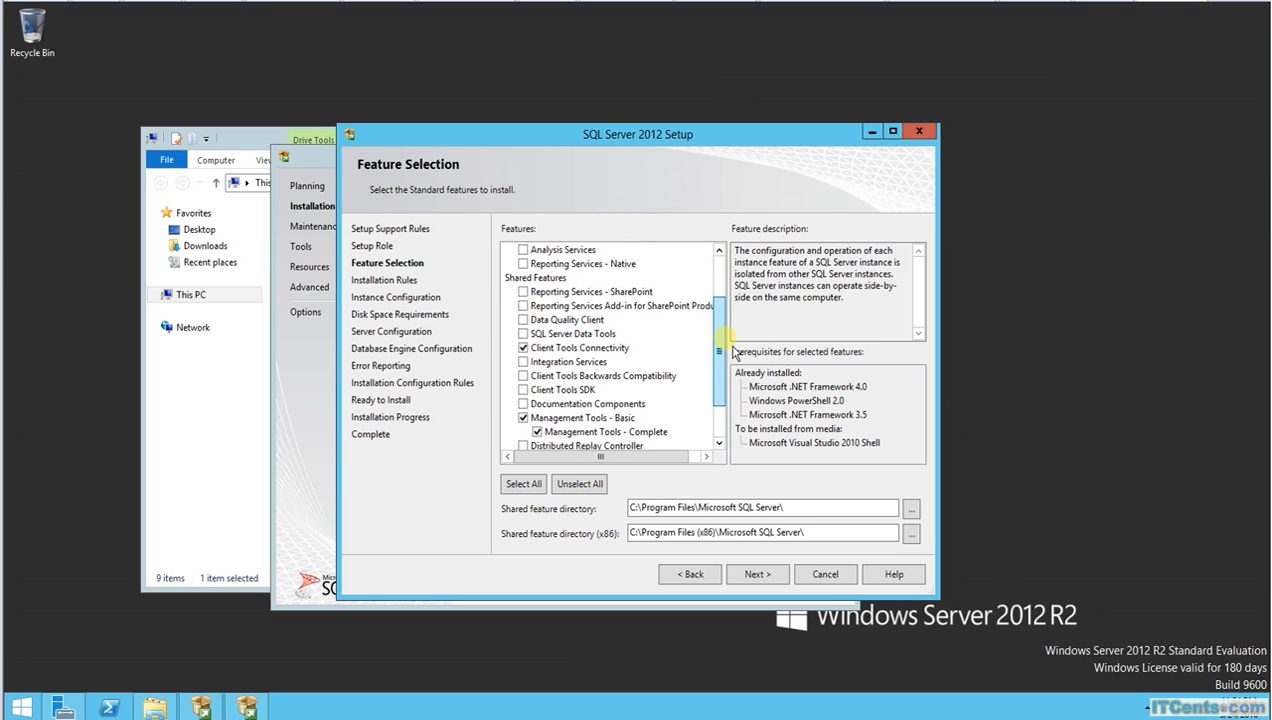
pyautogui.scroll(-4, 734, 352)
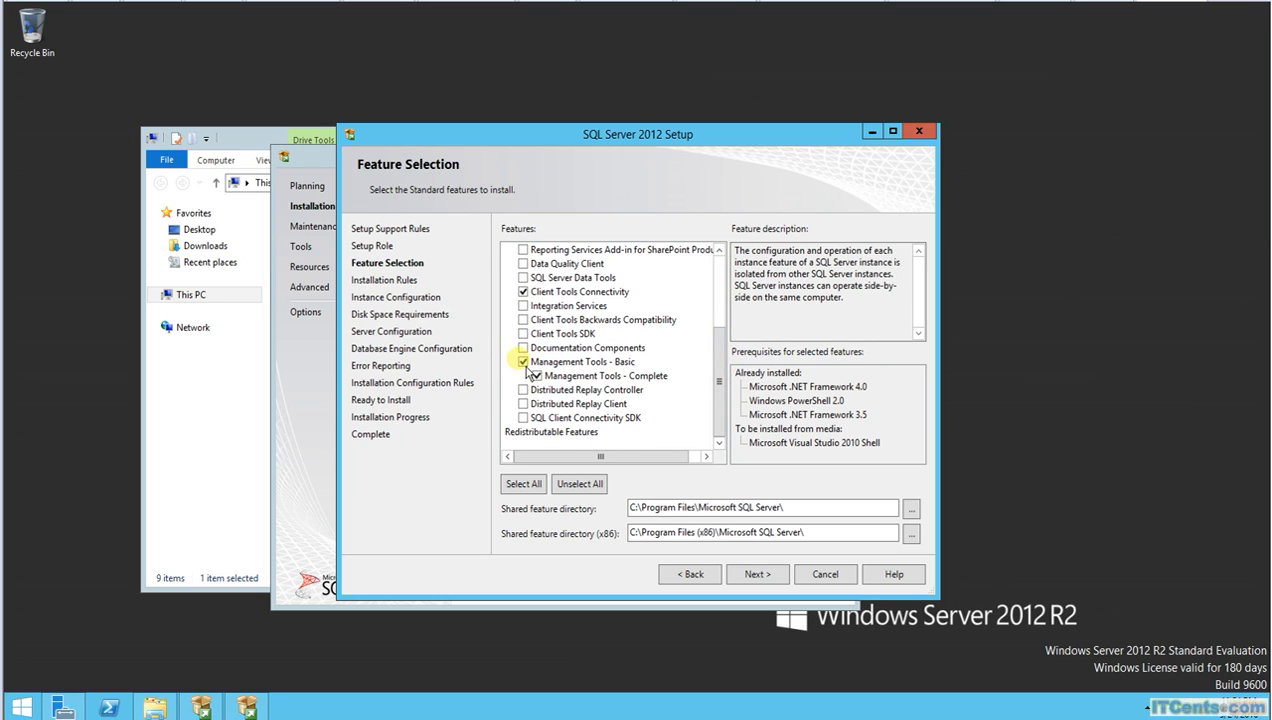
pyautogui.click(522, 347)
pyautogui.click(768, 576)
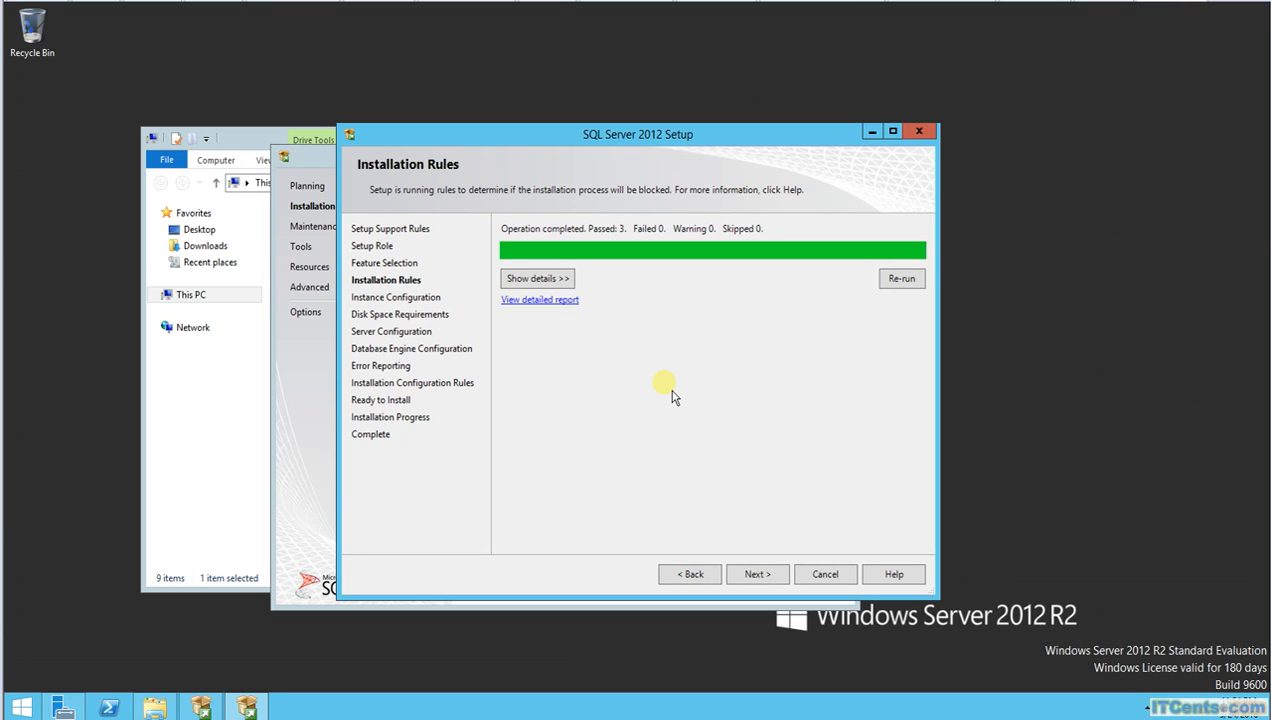
# Step: Keep the default instance MSSQLSERVER with its root directory and proceed through the disk space summary to the server configuration
pyautogui.click(762, 578)
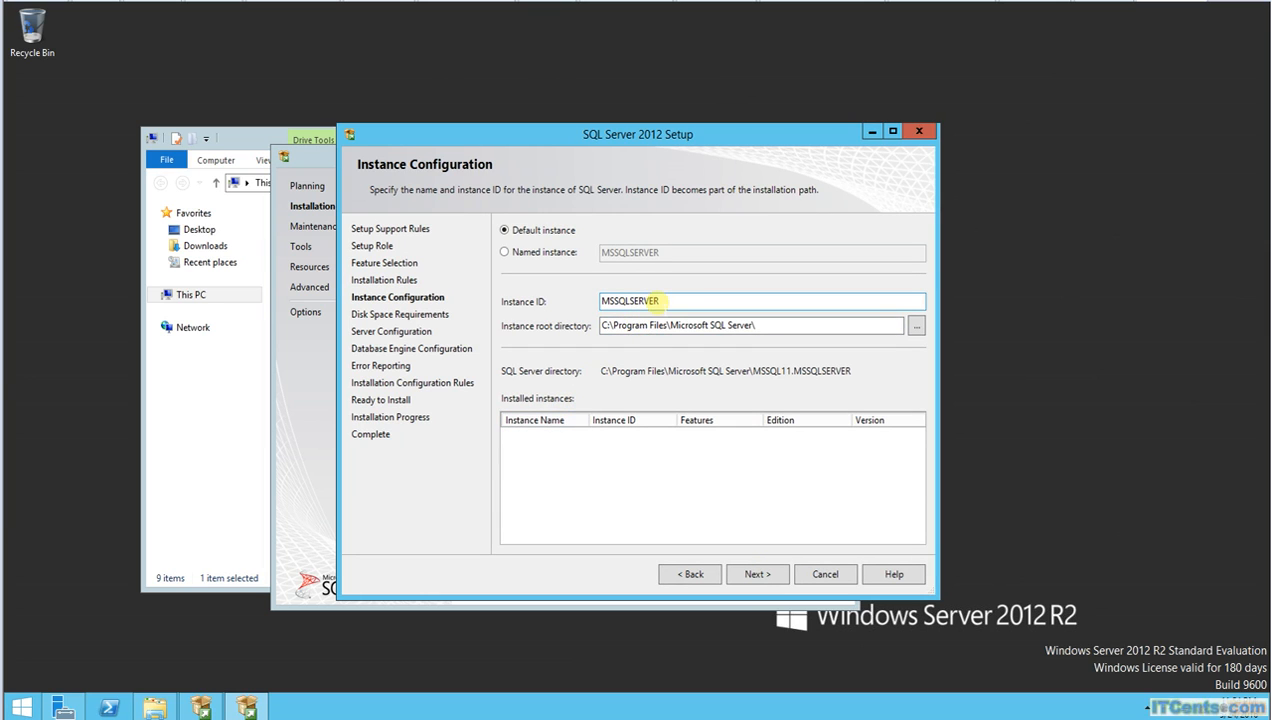
pyautogui.click(763, 575)
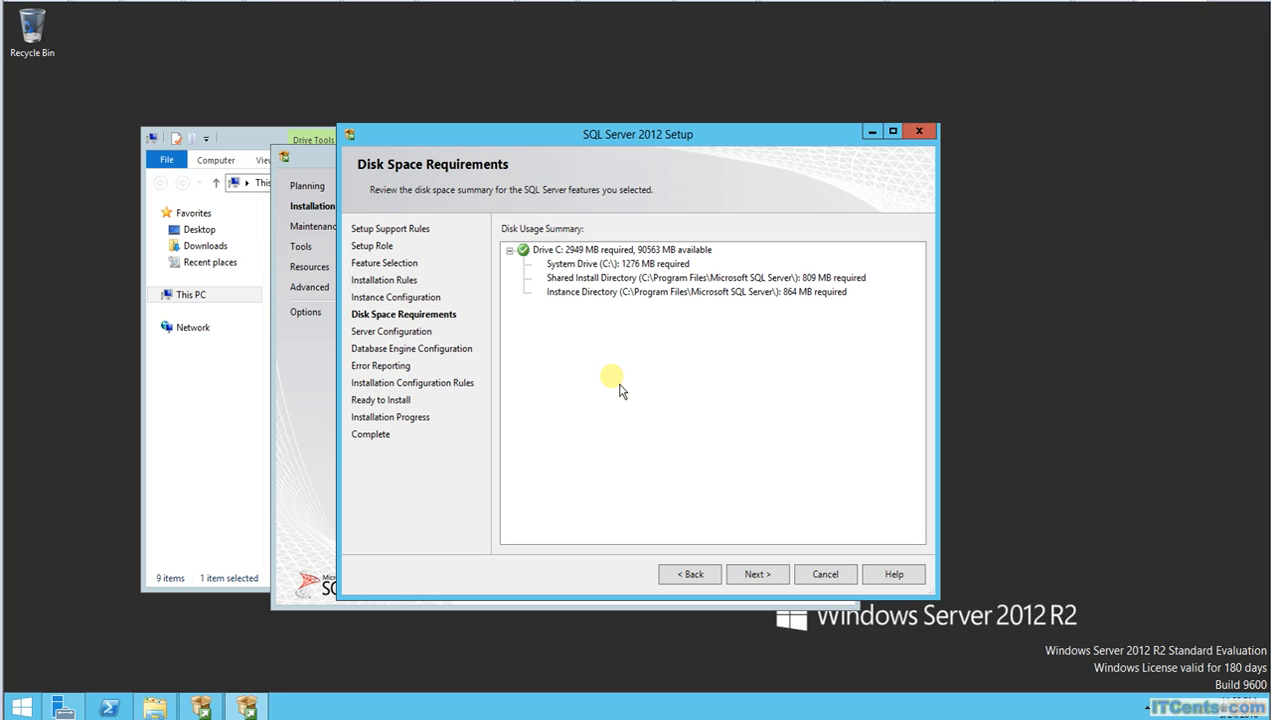
pyautogui.click(762, 580)
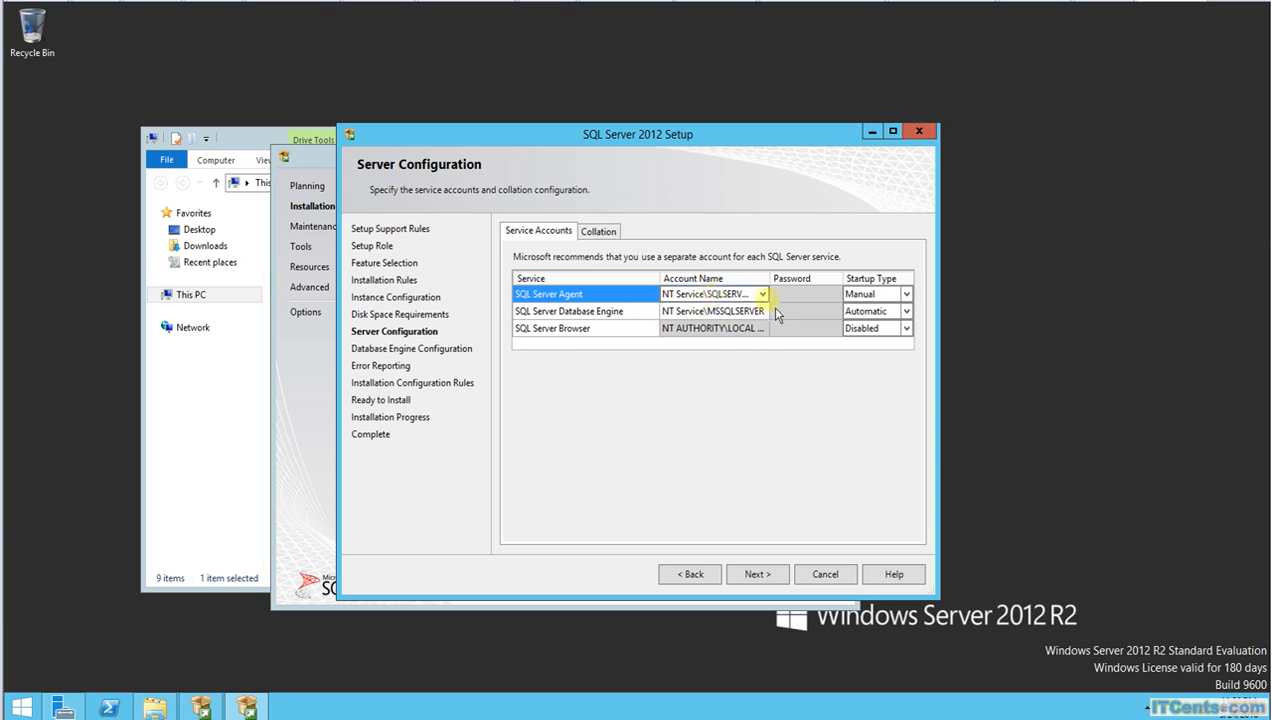
# Step: Set the SQL Server Agent service's startup type to Automatic and continue to the database engine configuration
pyautogui.click(720, 312)
pyautogui.click(906, 295)
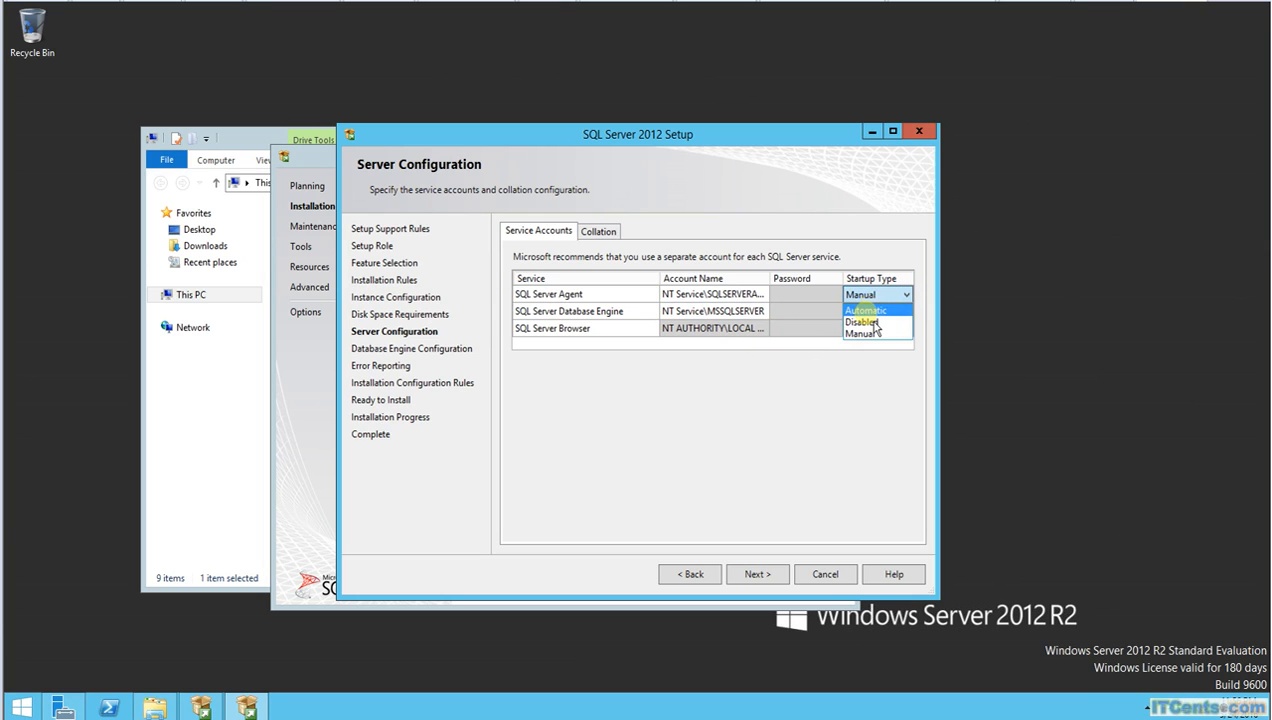
pyautogui.click(862, 310)
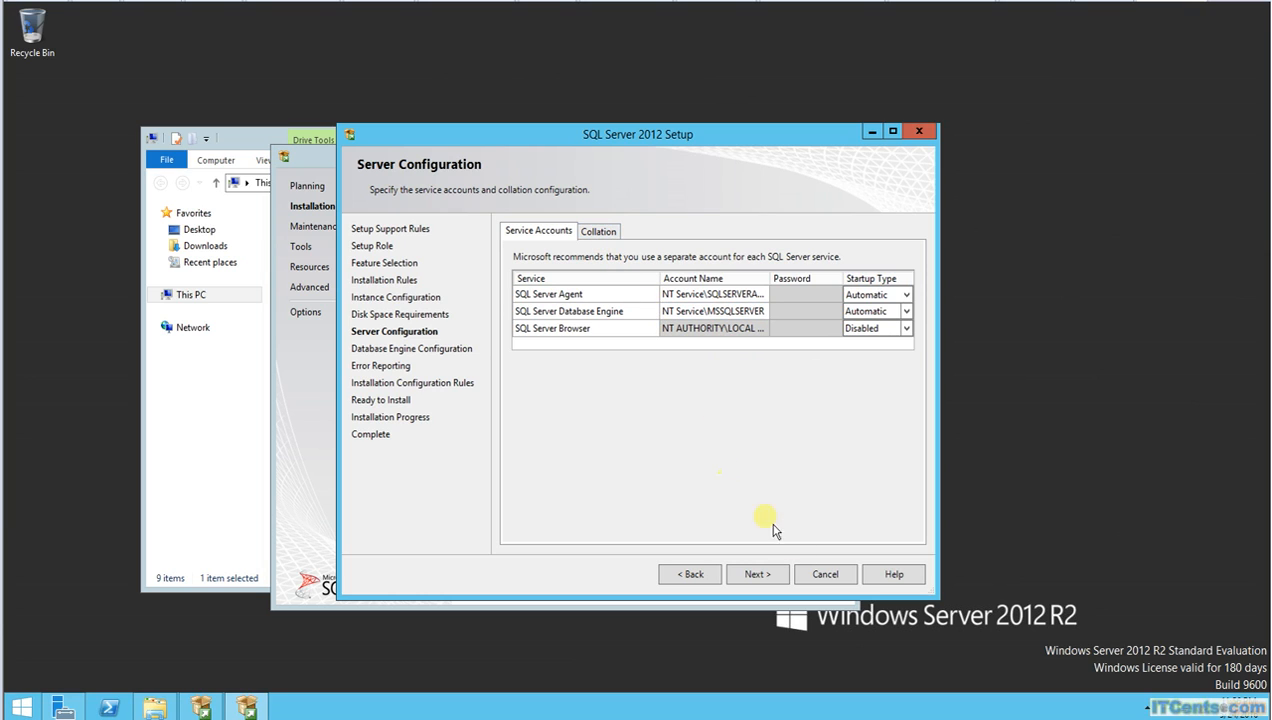
pyautogui.click(757, 576)
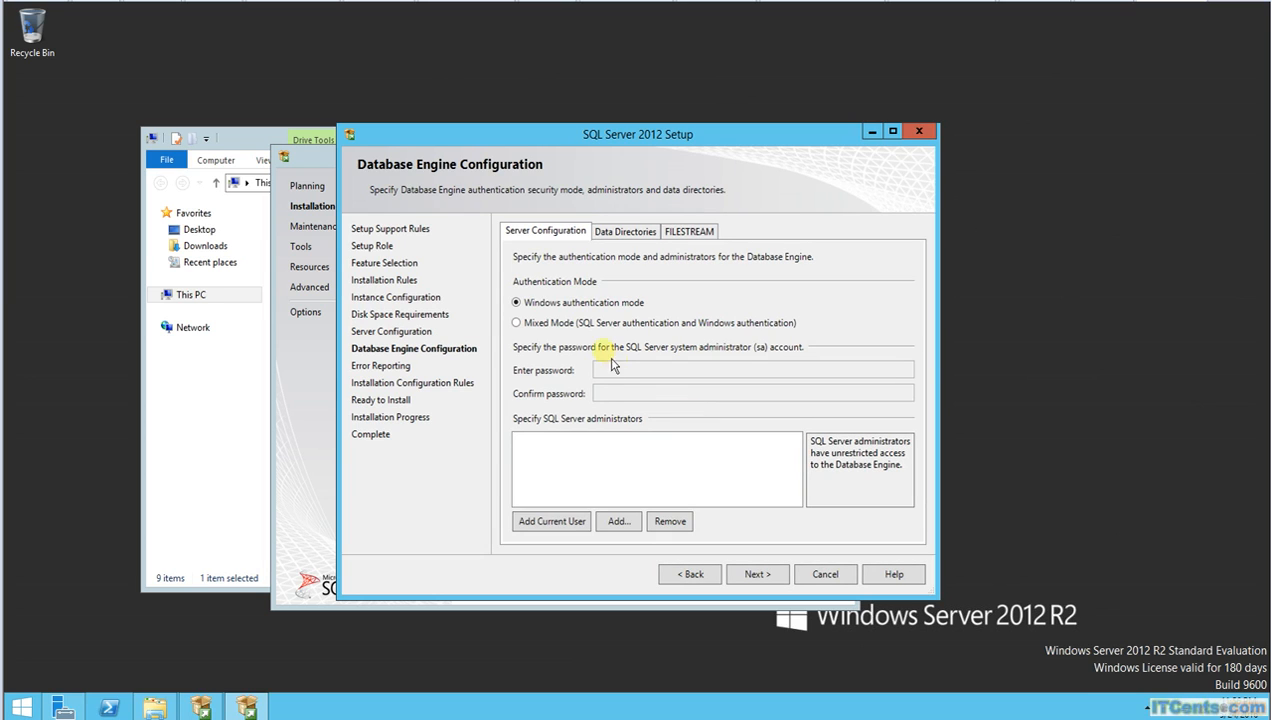
# Step: Enable Mixed Mode authentication, then enter and confirm the password for the sa account
pyautogui.click(560, 322)
pyautogui.click(614, 369)
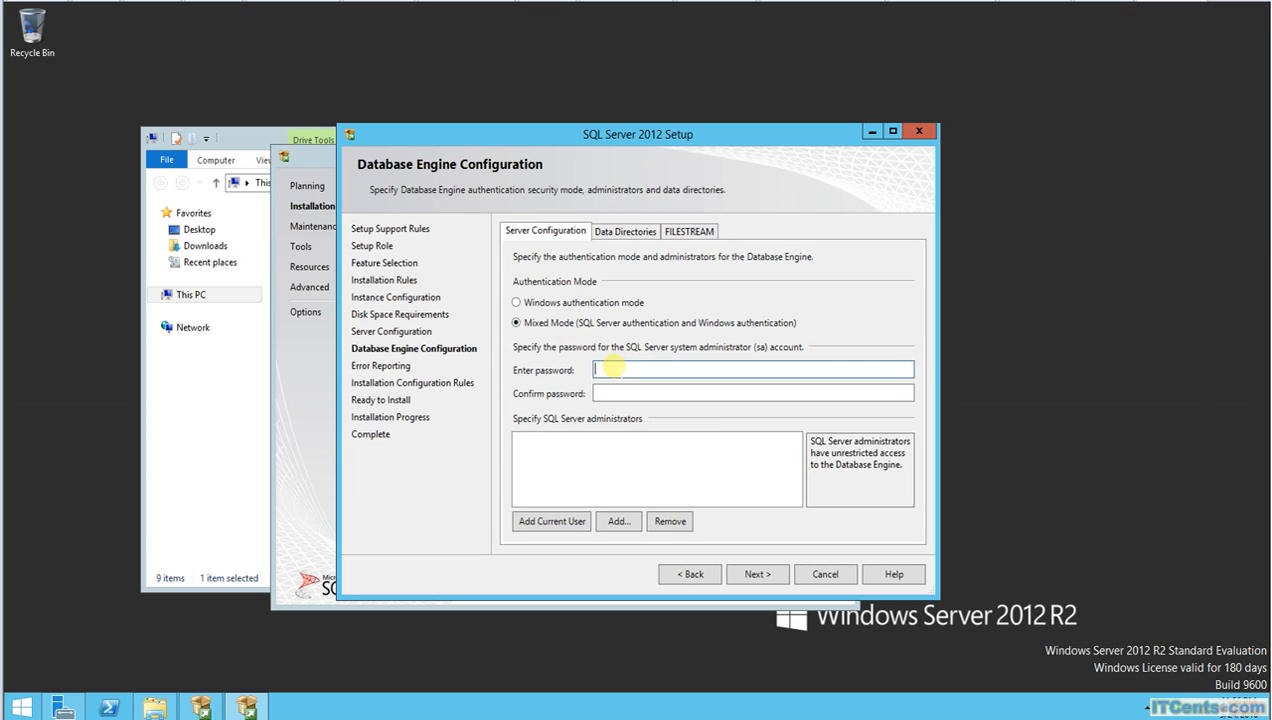
pyautogui.write('••••••••')
pyautogui.press('BackSpace')
pyautogui.press('BackSpace')
pyautogui.press('BackSpace')
pyautogui.press('BackSpace')
pyautogui.press('BackSpace')
pyautogui.press('BackSpace')
pyautogui.press('BackSpace')
pyautogui.press('BackSpace')
pyautogui.write('••••••••')
pyautogui.press('Tab')
pyautogui.write('••••••••')
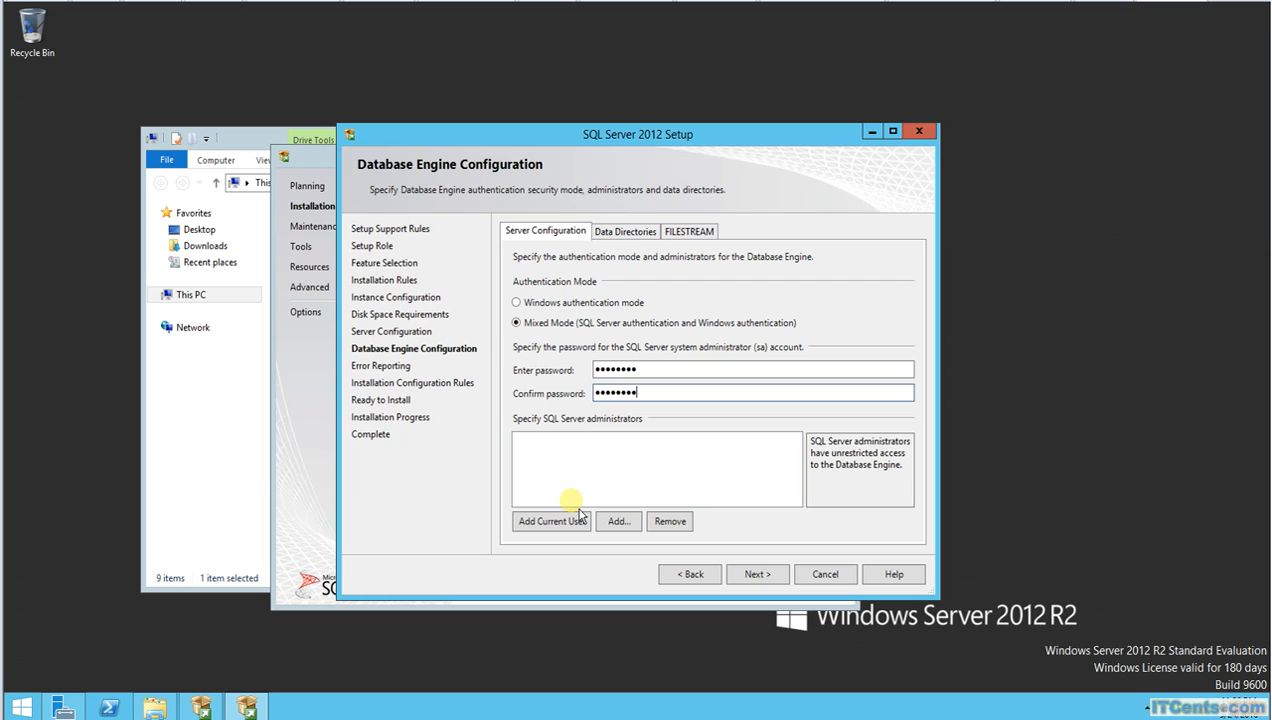
pyautogui.click(622, 369)
# Step: Add the administrators group from location VCENTER as SQL Server administrators and continue with error reporting left off
pyautogui.click(612, 527)
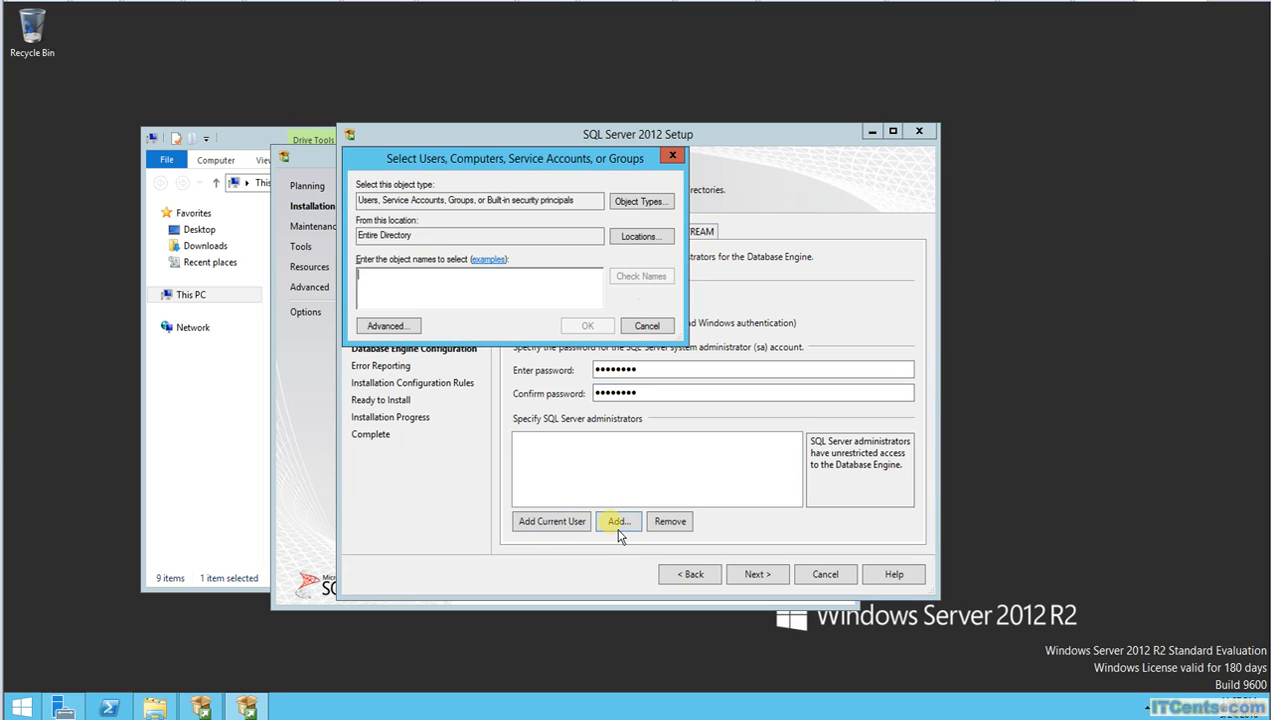
pyautogui.click(640, 240)
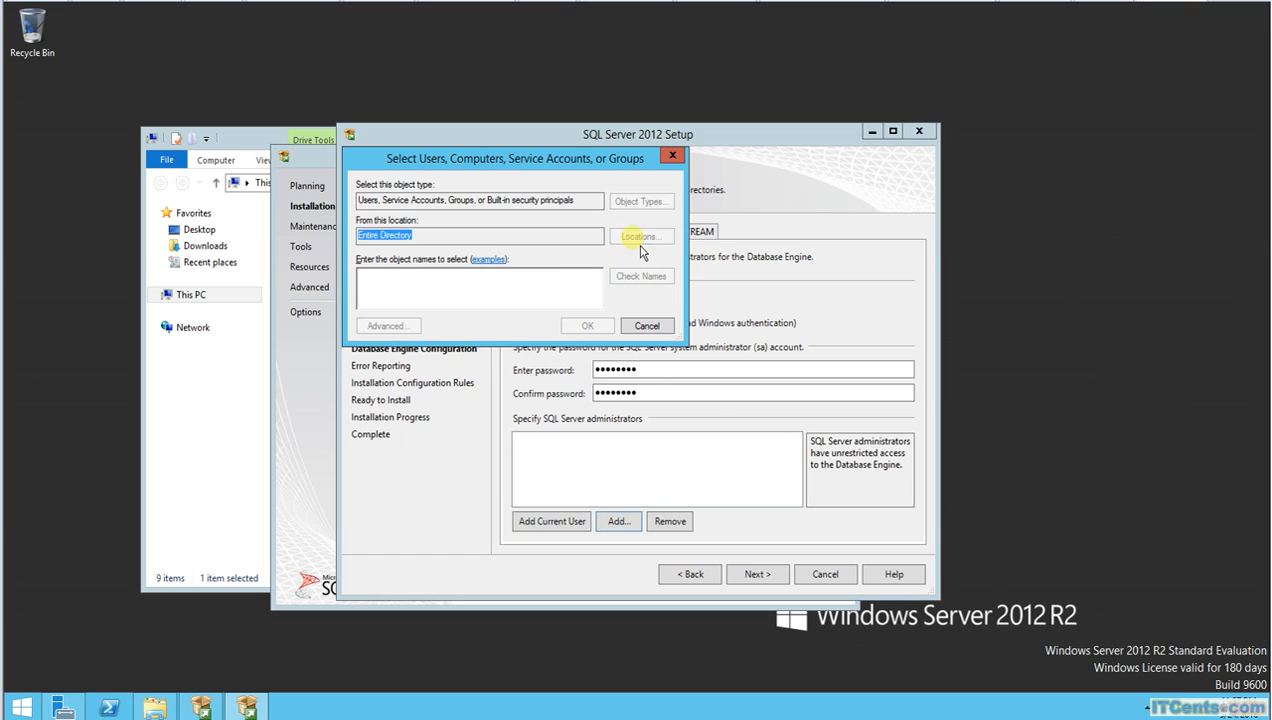
pyautogui.click(616, 378)
pyautogui.write('administrators')
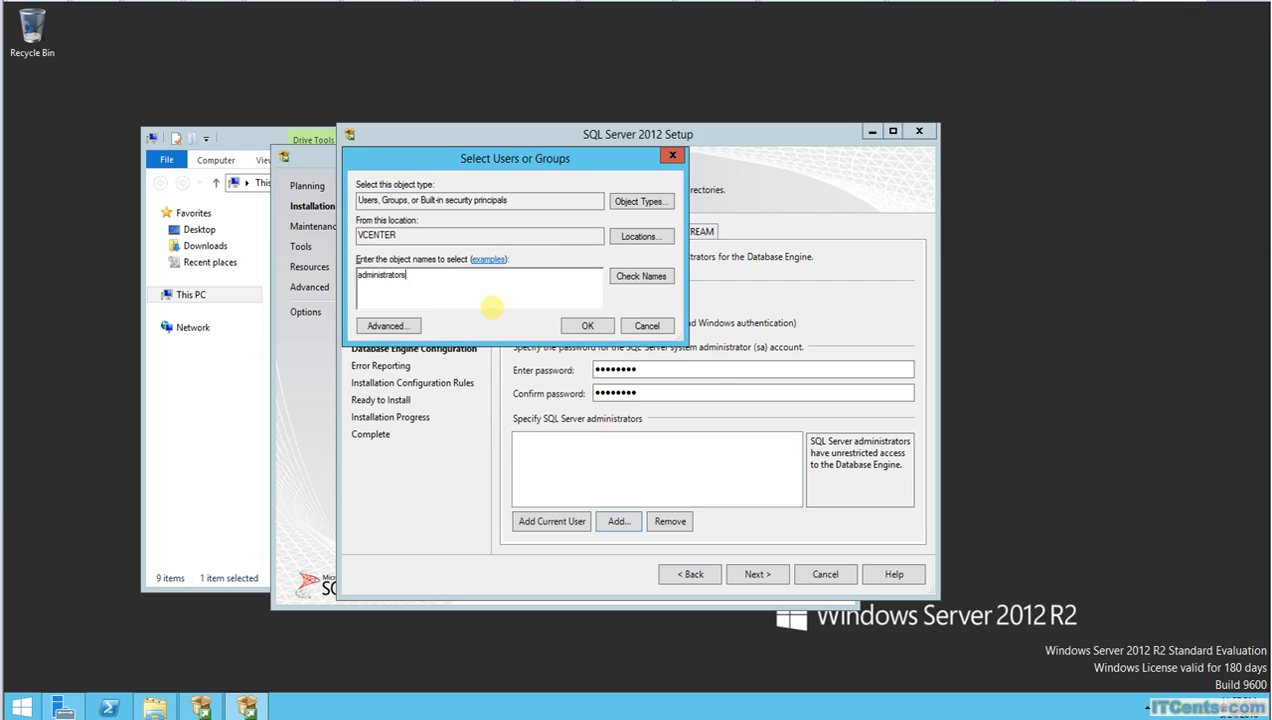
pyautogui.press('Return')
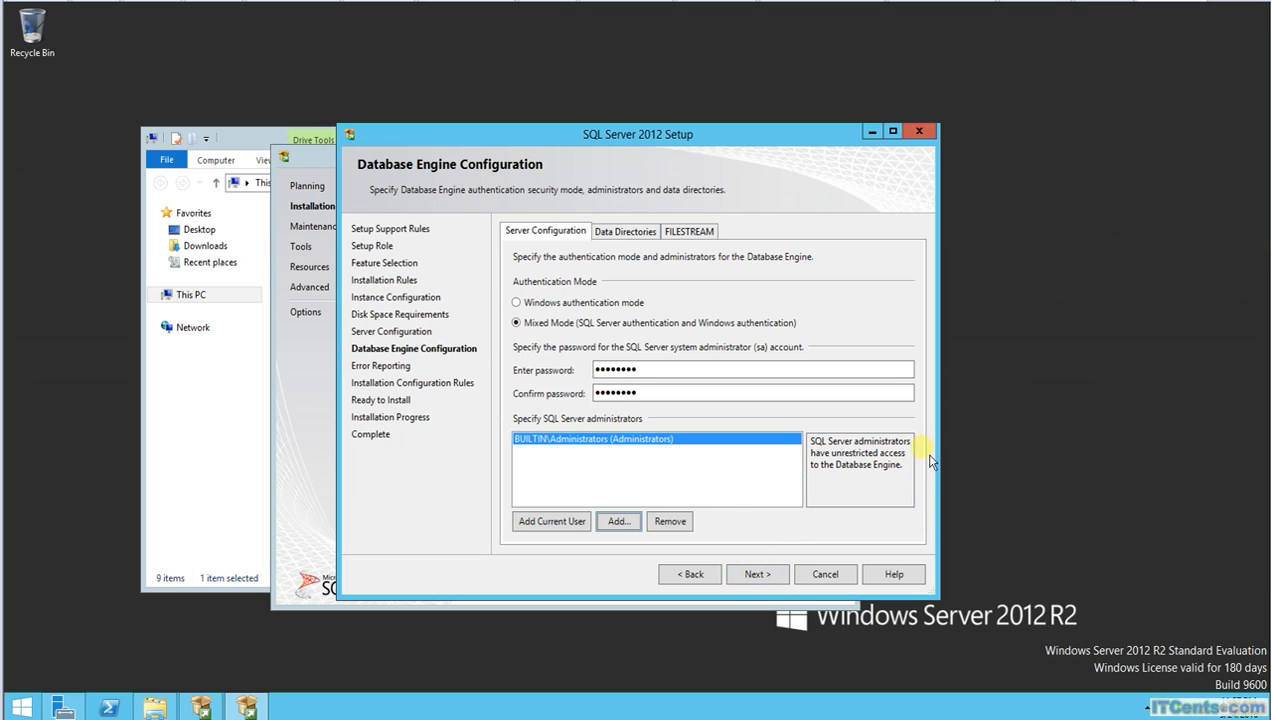
pyautogui.click(773, 584)
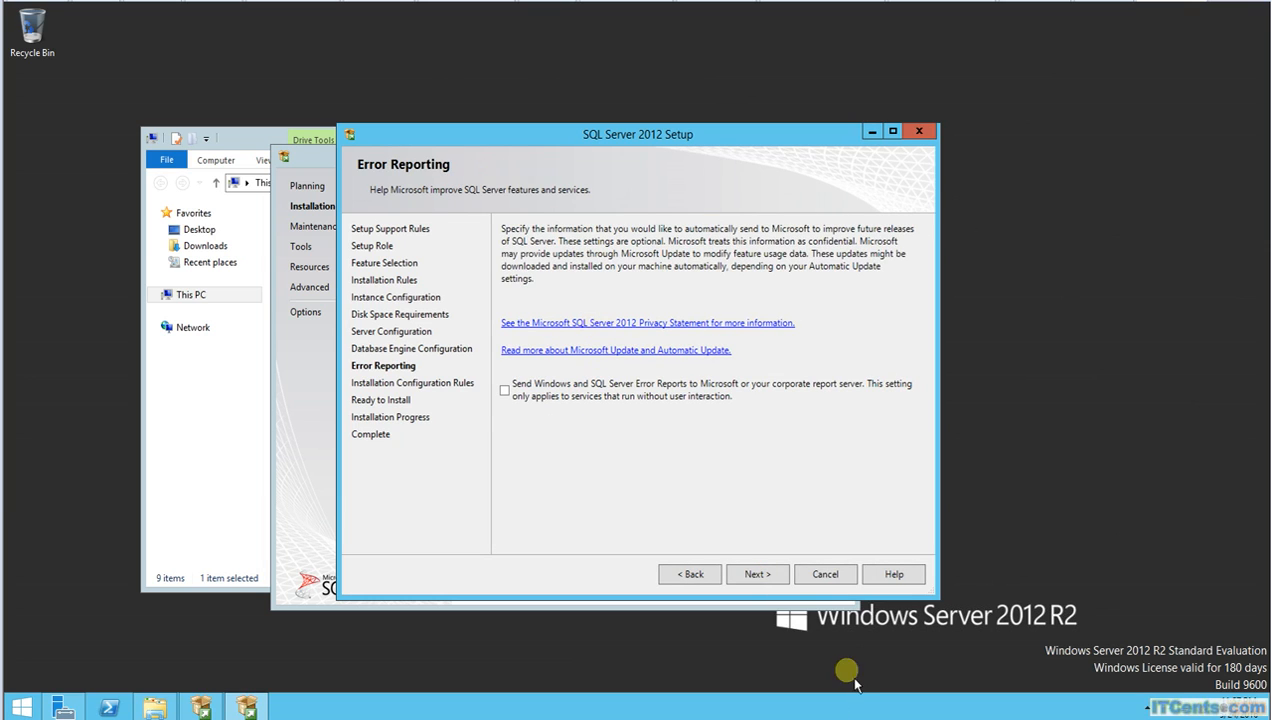
pyautogui.click(760, 575)
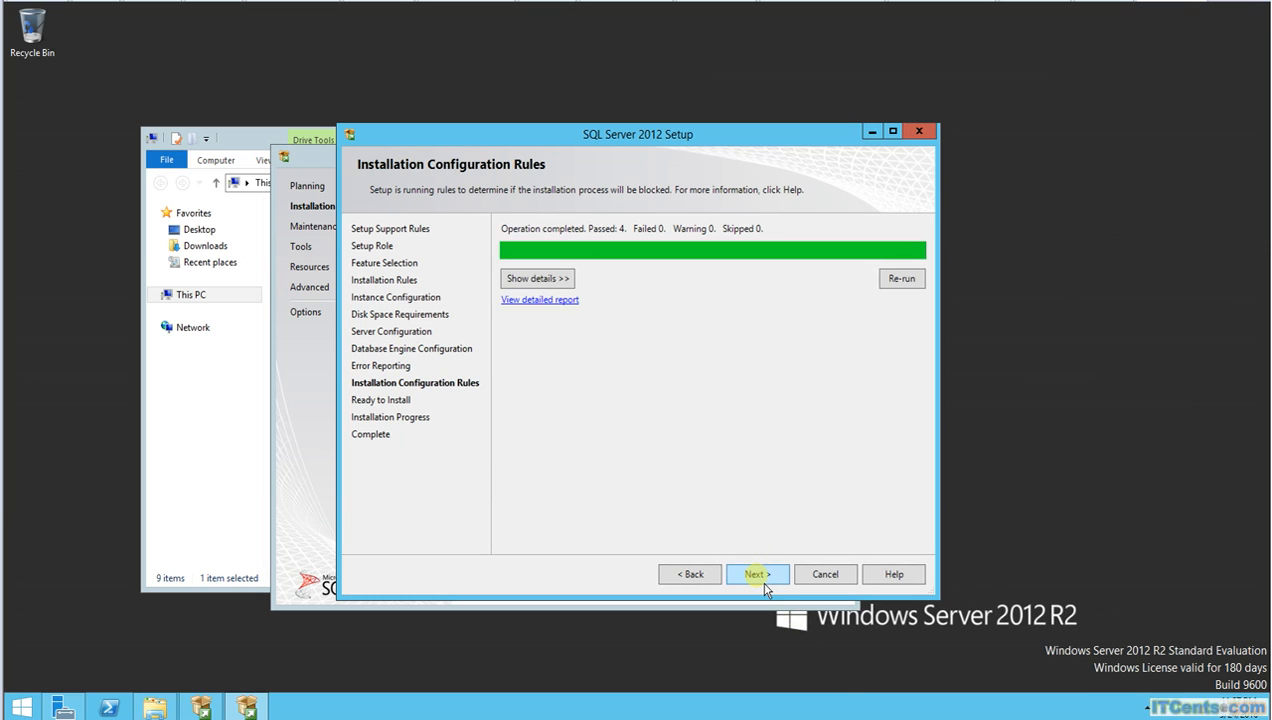
# Step: Continue past the installation configuration rules and start installing the summarized SQL Server 2012 features
pyautogui.click(757, 575)
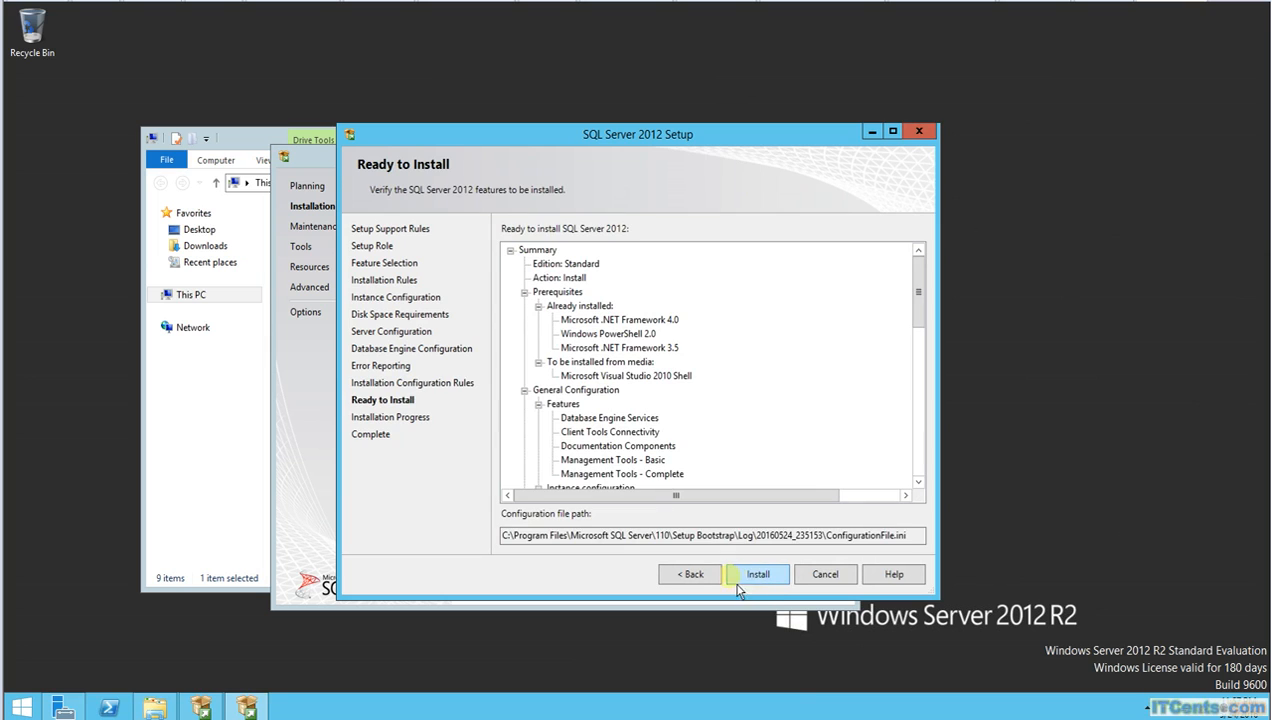
pyautogui.click(760, 579)
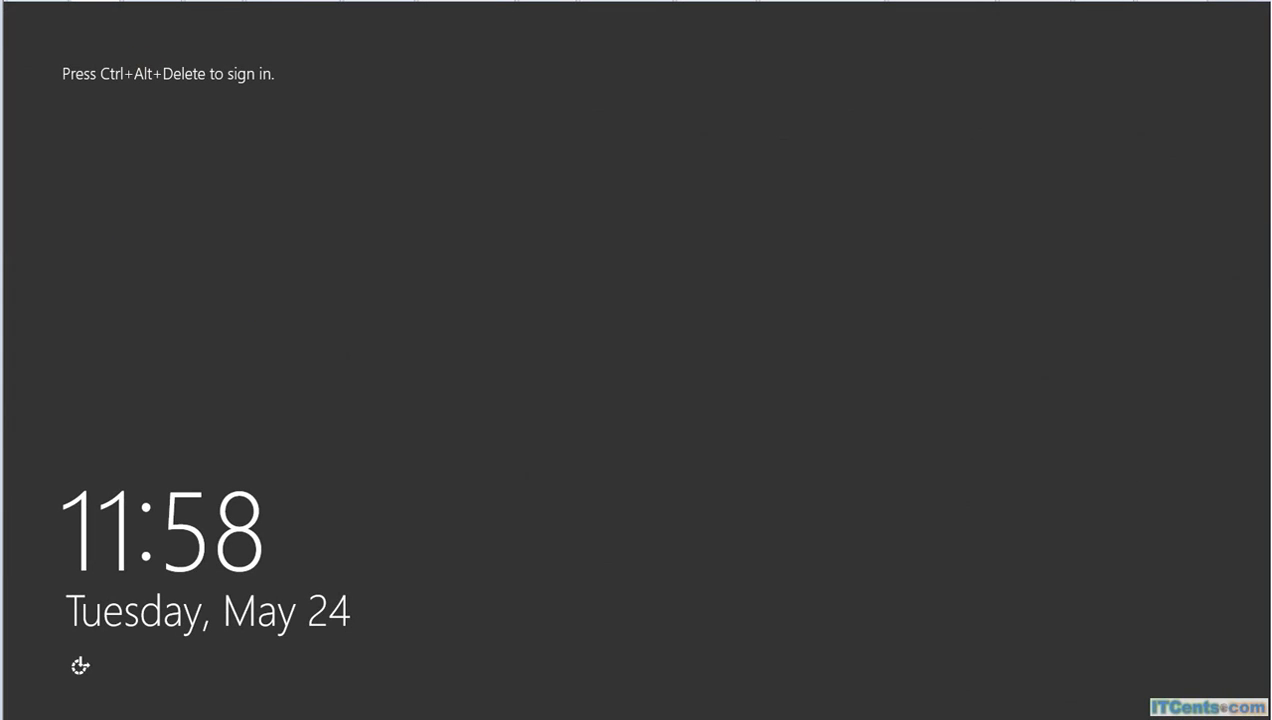
# Step: Unlock the domain controller's sign-in screen and sign in as the ITCENTS domain administrator with the account password
pyautogui.hotkey('ctrl', 'alt', 'Delete')
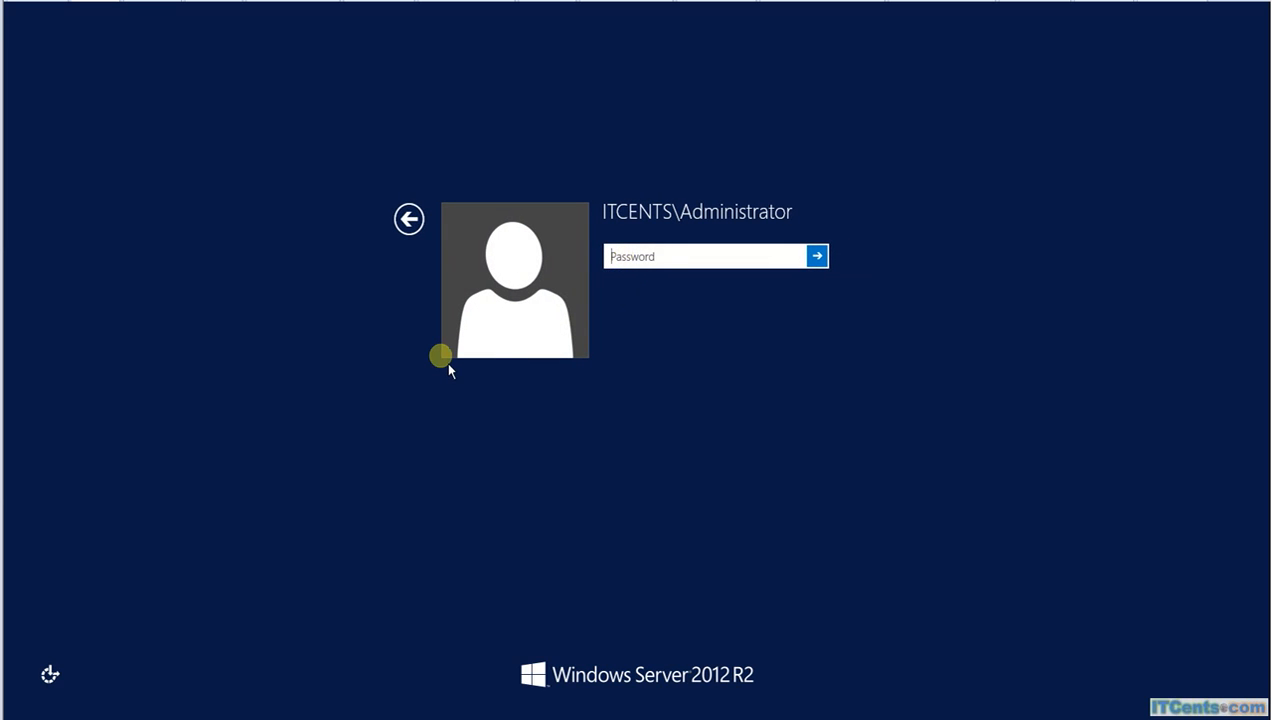
pyautogui.write('********')
pyautogui.press('Return')
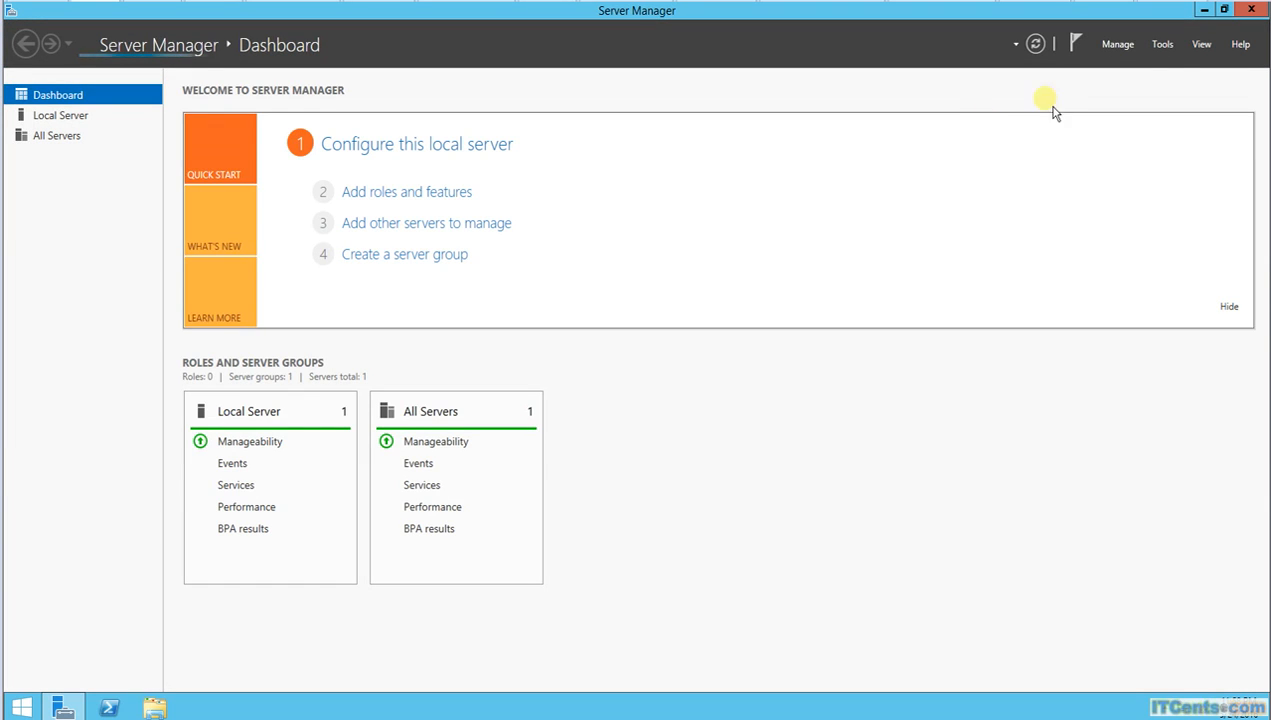
# Step: Open the DNS management console from Server Manager and maximize its window
pyautogui.click(1163, 45)
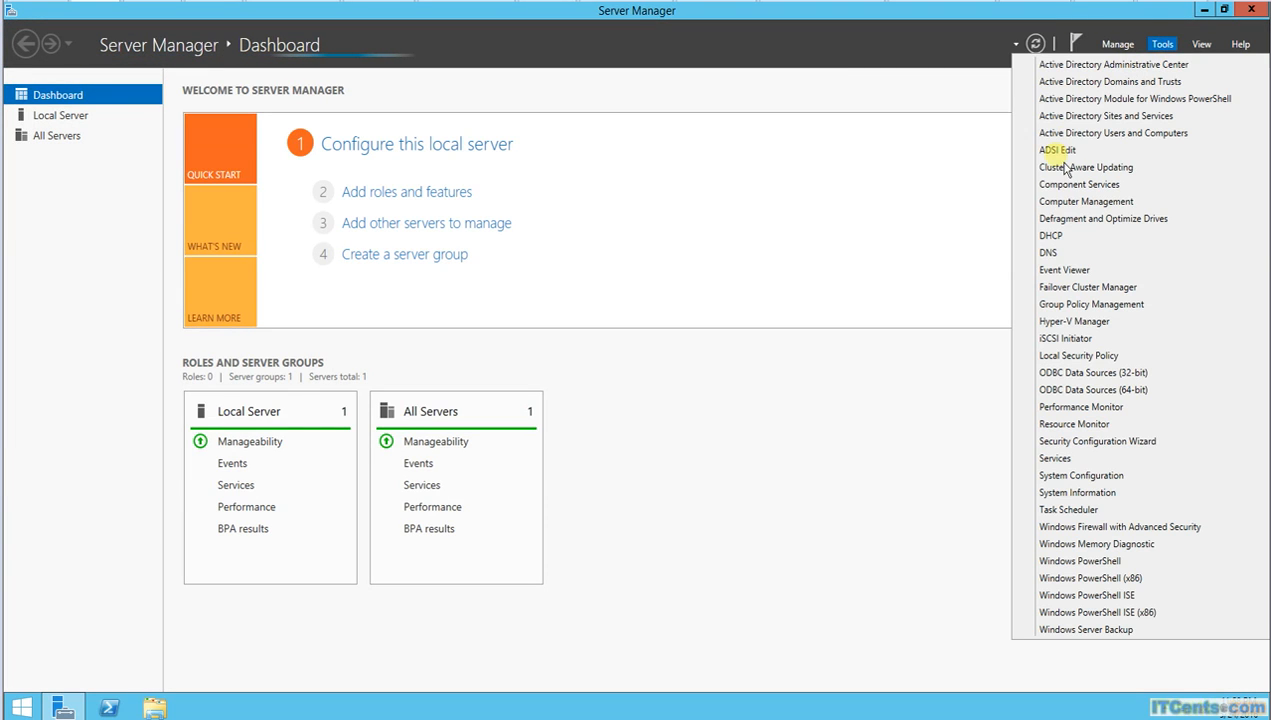
pyautogui.click(1048, 253)
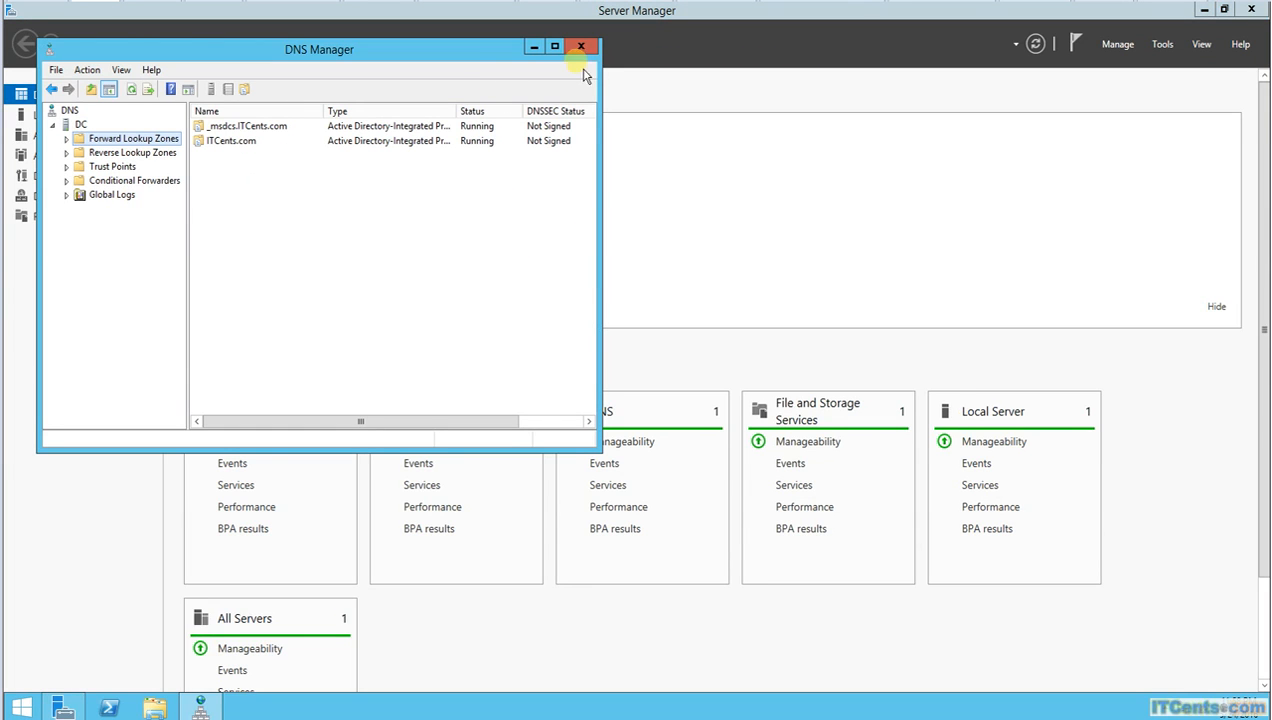
pyautogui.click(555, 47)
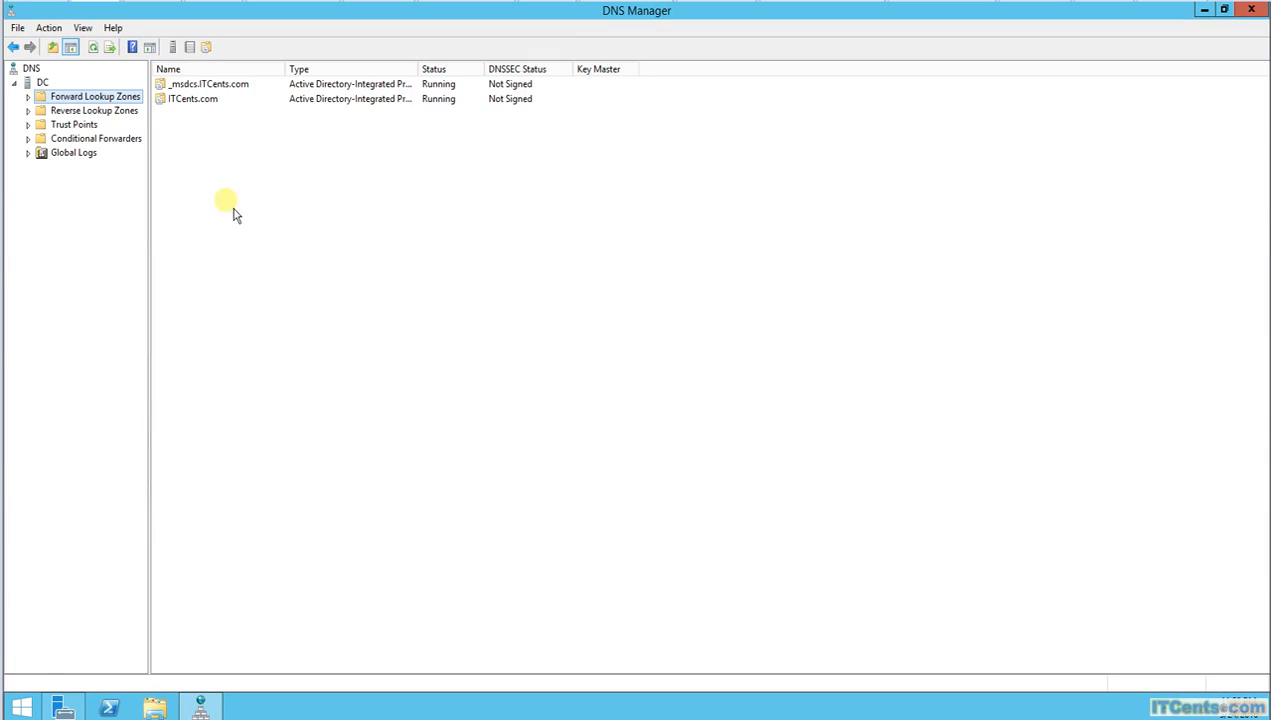
# Step: Start a new reverse lookup zone as an Active Directory-stored primary zone replicated to all DNS servers on domain controllers in the ITCents.com domain
pyautogui.click(38, 110)
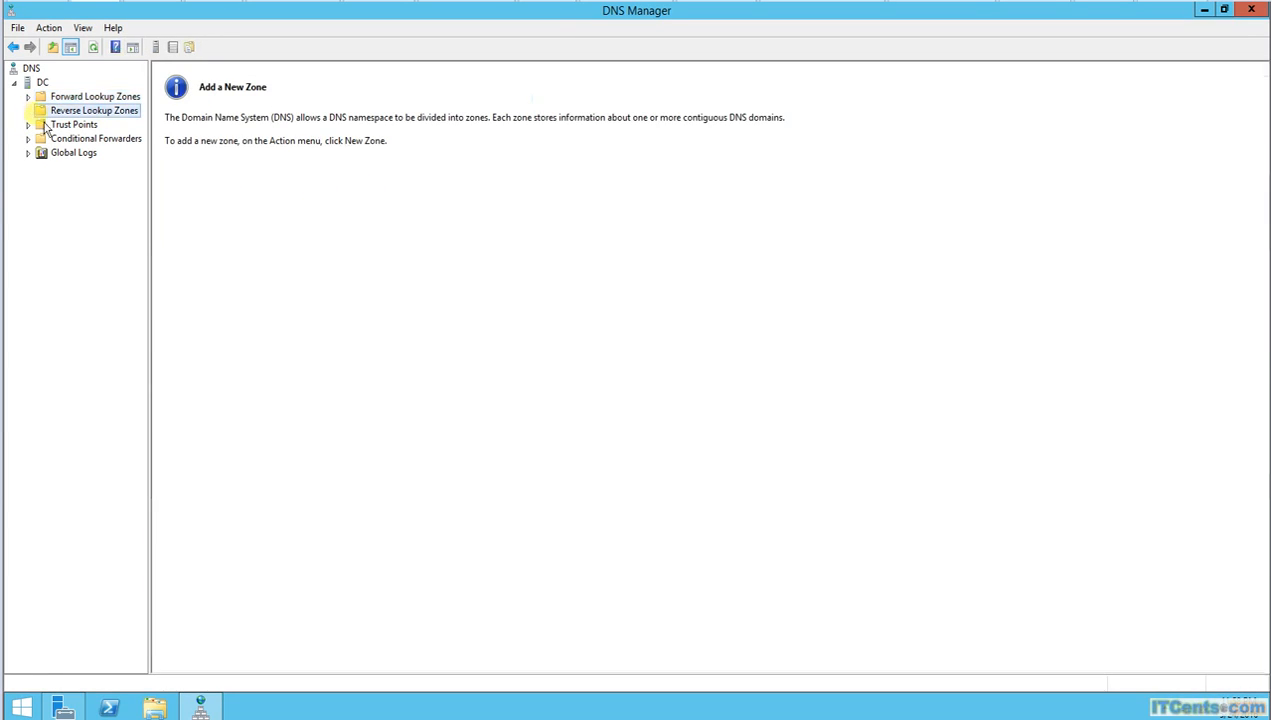
pyautogui.rightClick(102, 111)
pyautogui.click(142, 119)
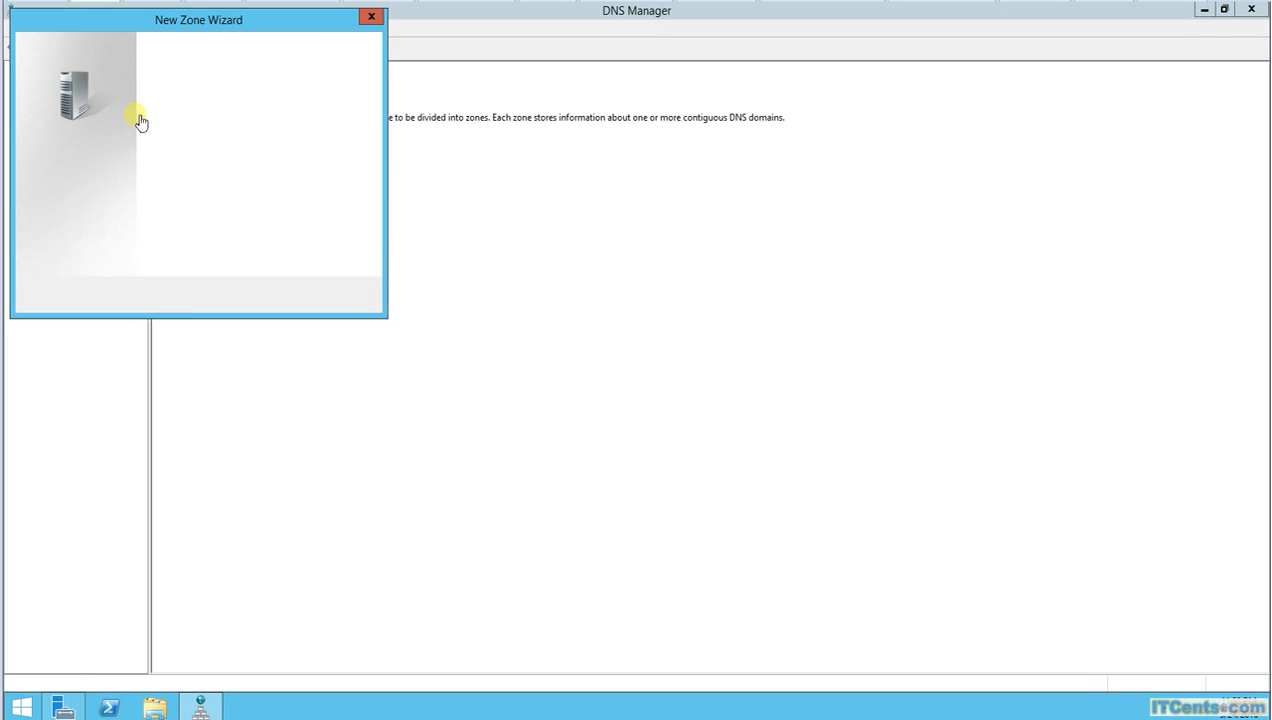
pyautogui.click(296, 300)
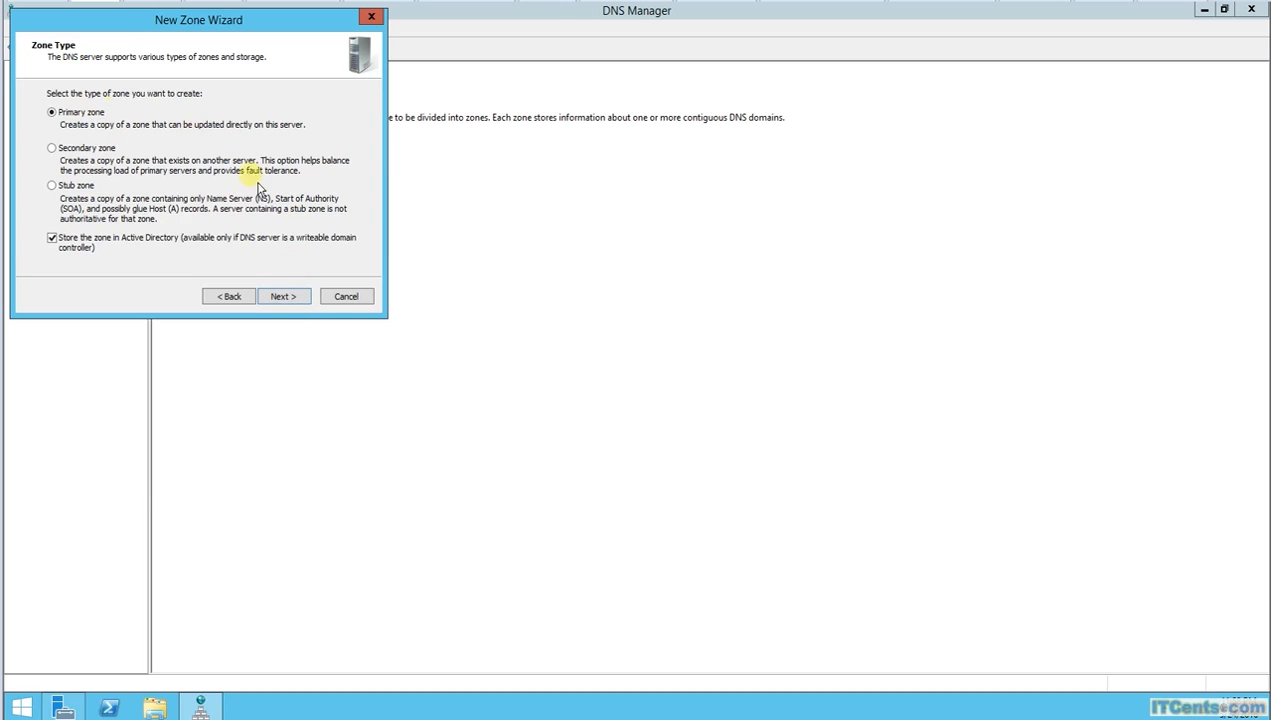
pyautogui.click(283, 298)
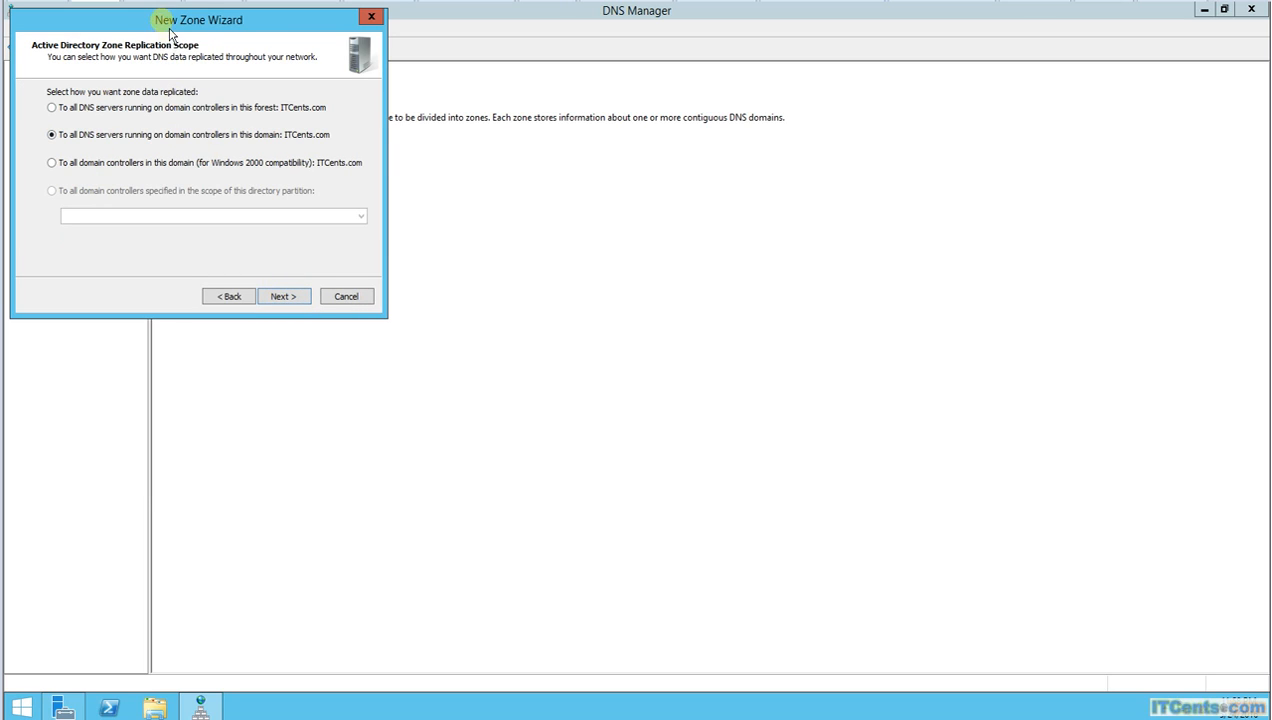
pyautogui.moveTo(660, 300); pyautogui.dragTo(660, 300)
pyautogui.click(778, 567)
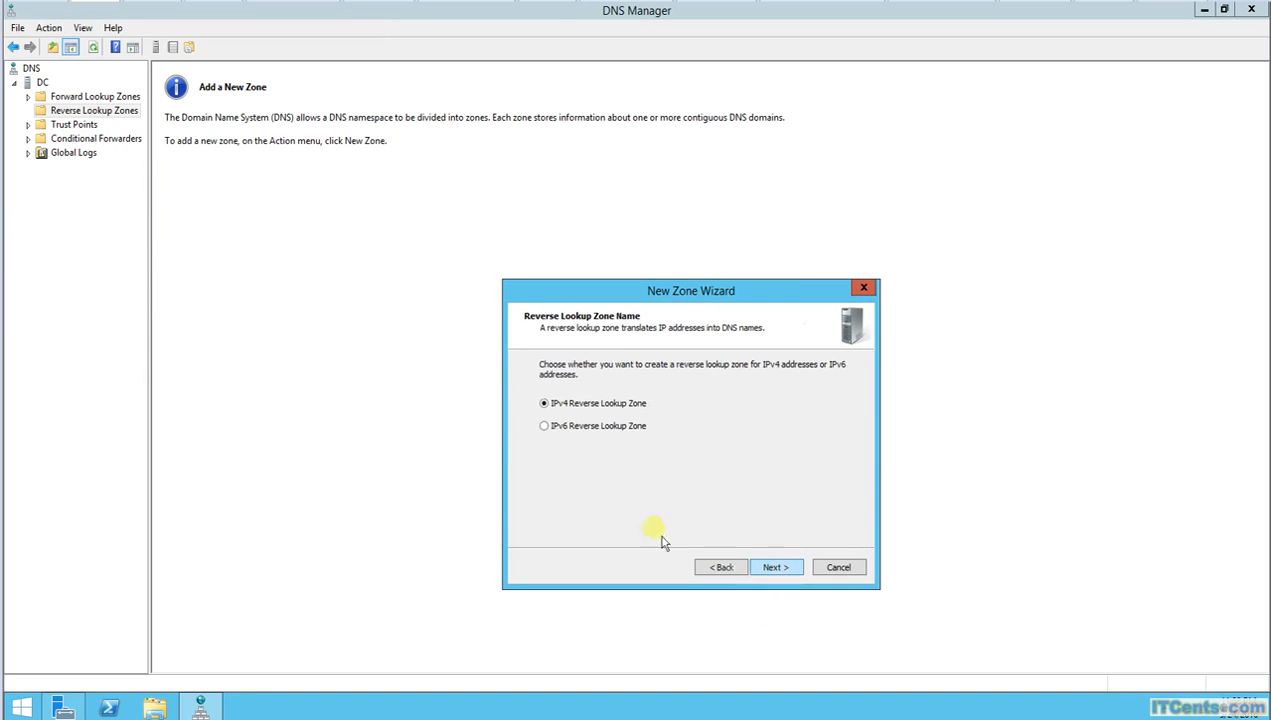
# Step: Finish the IPv4 reverse lookup zone with network ID 192.168.0, allowing only secure dynamic updates
pyautogui.click(784, 568)
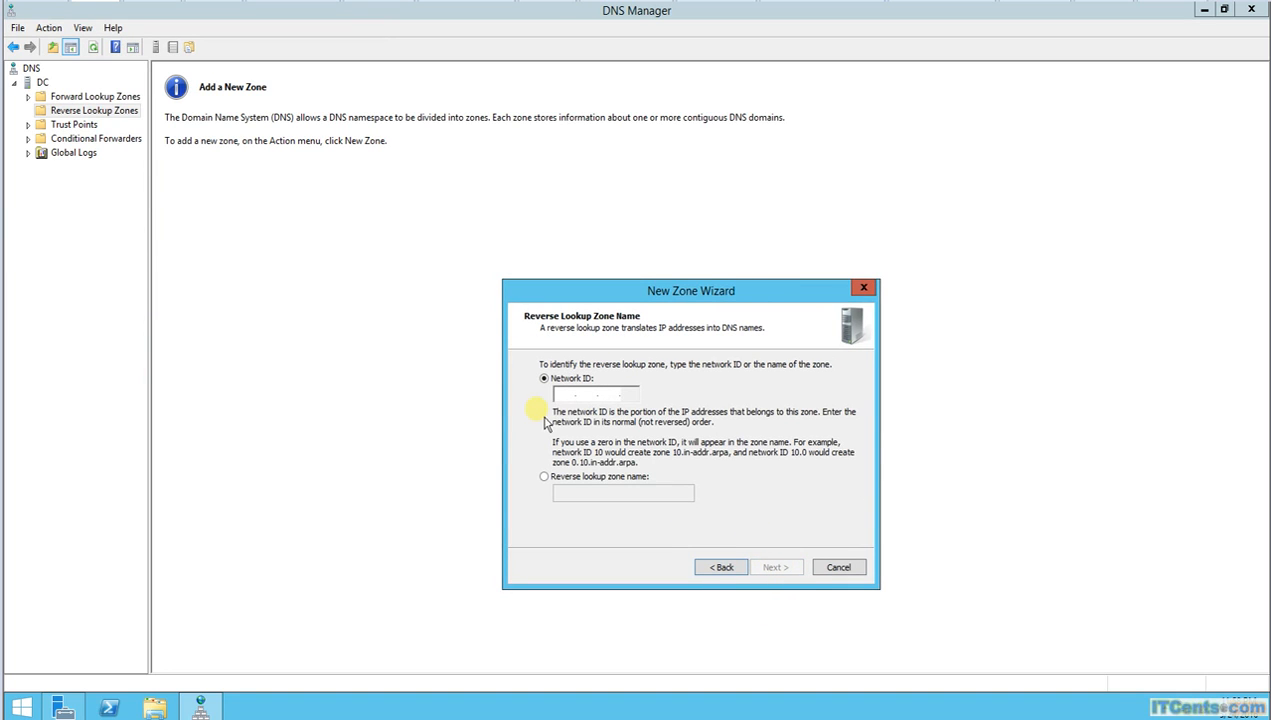
pyautogui.write('192.168.0.')
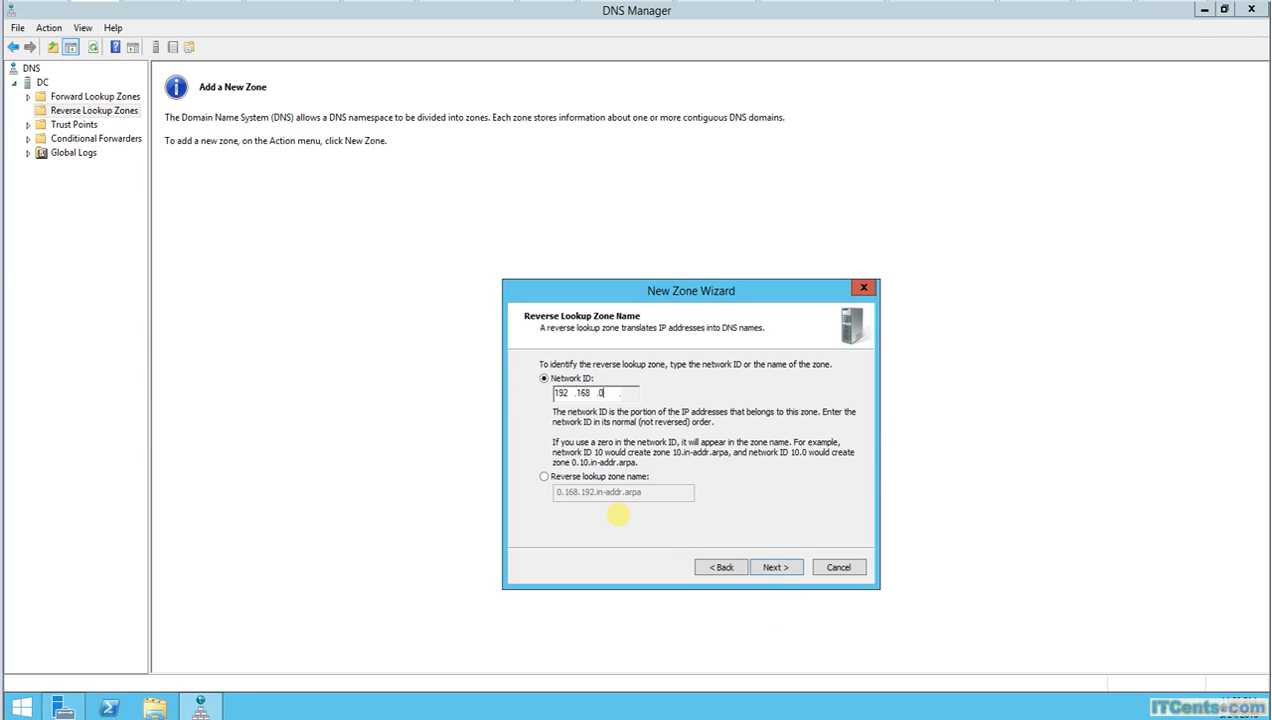
pyautogui.click(776, 568)
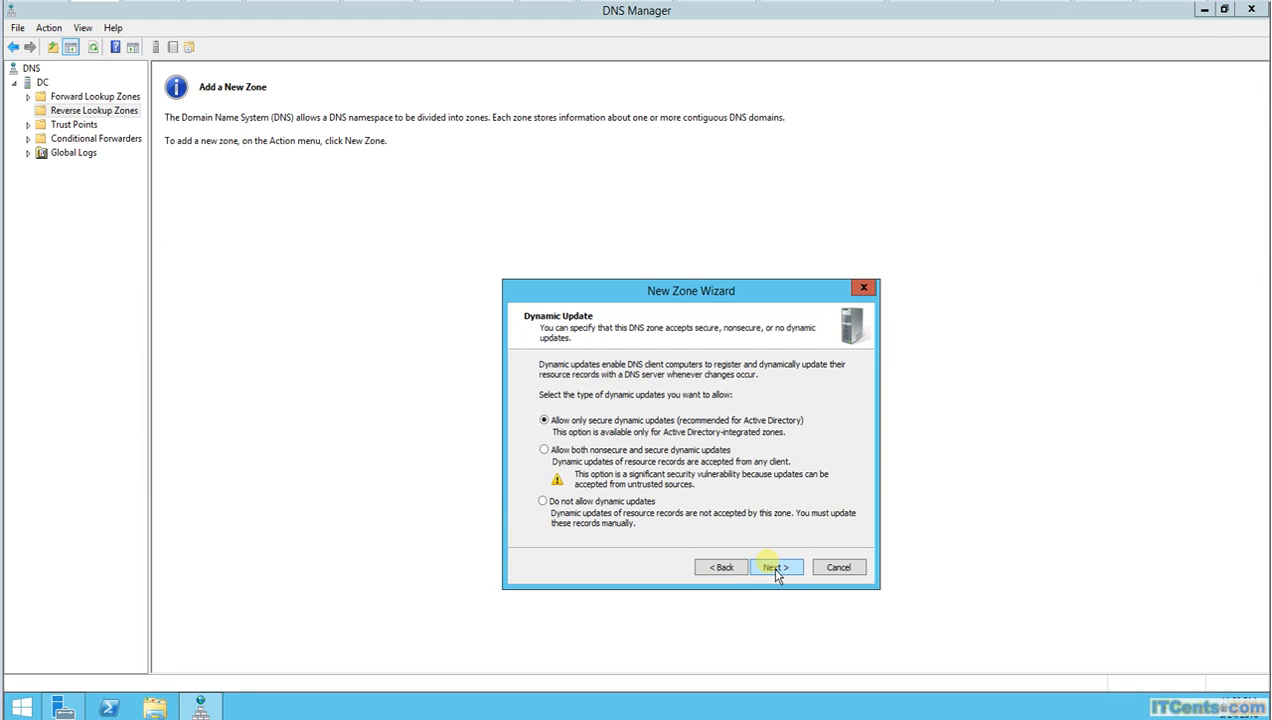
pyautogui.click(779, 577)
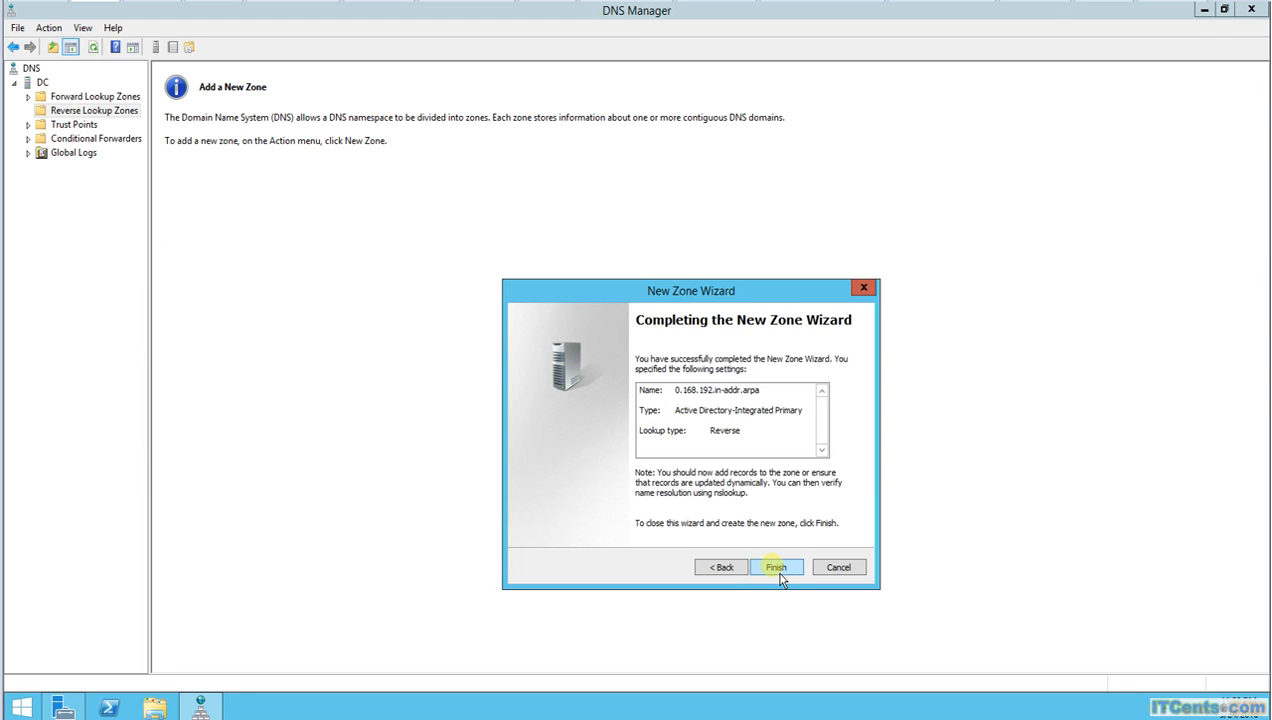
pyautogui.click(777, 567)
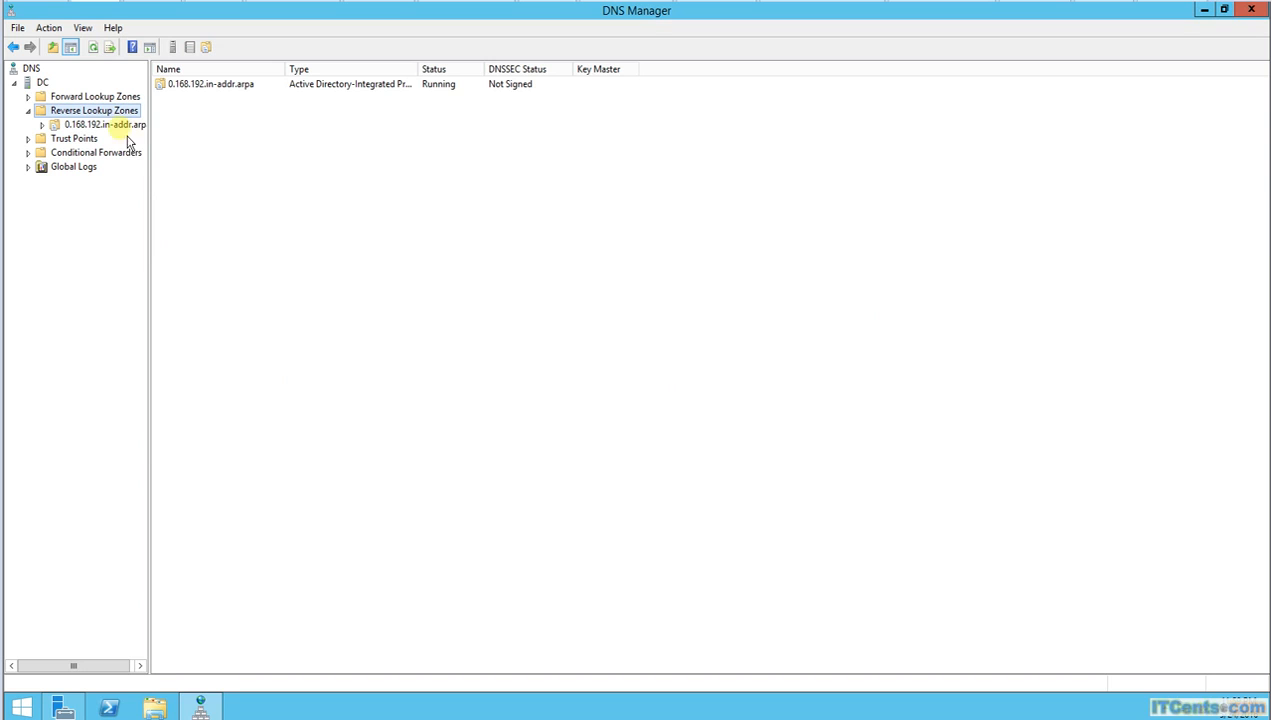
# Step: View the new reverse lookup zone's records and the ITCents.com forward lookup zone's records, selecting the vCenter host entry
pyautogui.click(47, 124)
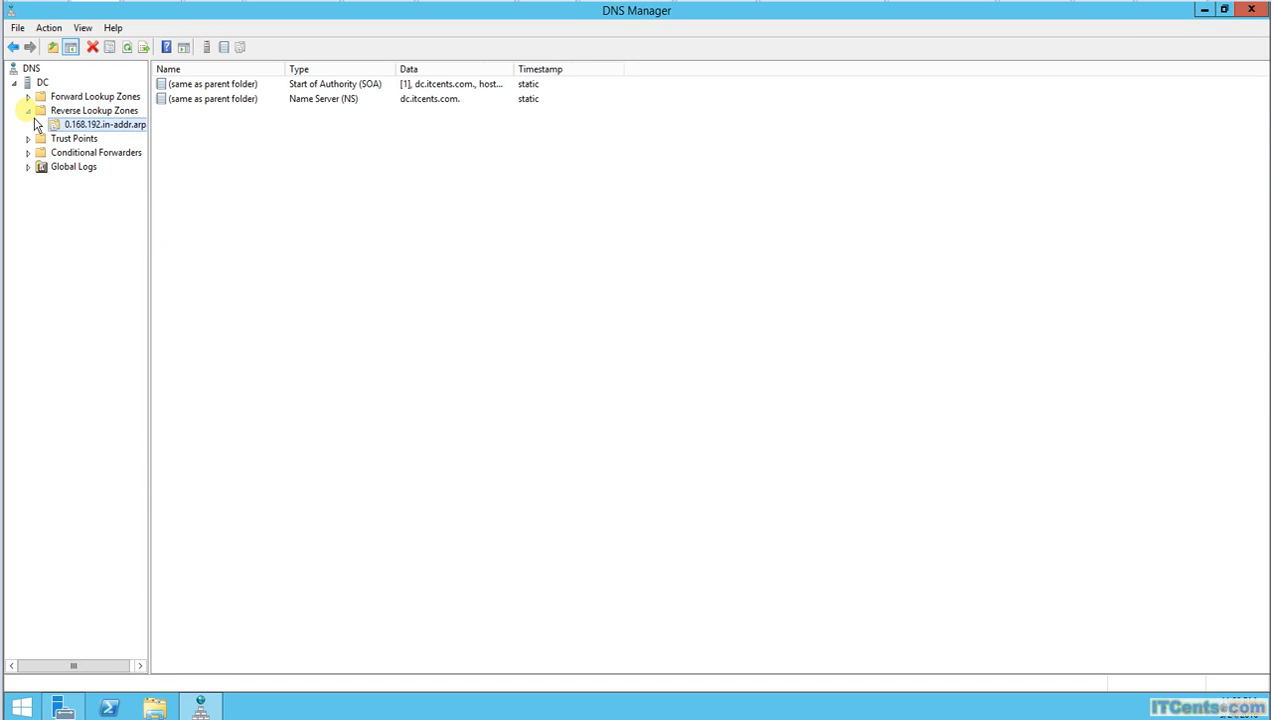
pyautogui.click(28, 110)
pyautogui.click(28, 96)
pyautogui.doubleClick(72, 125)
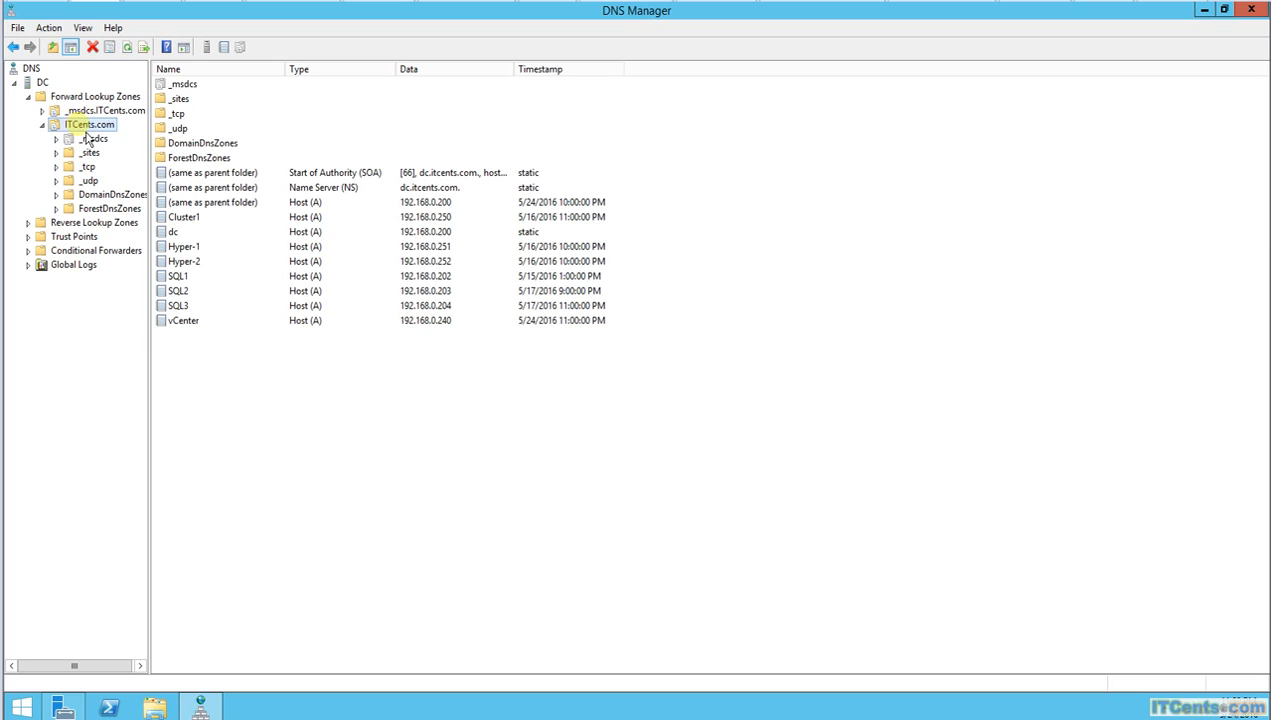
pyautogui.click(447, 325)
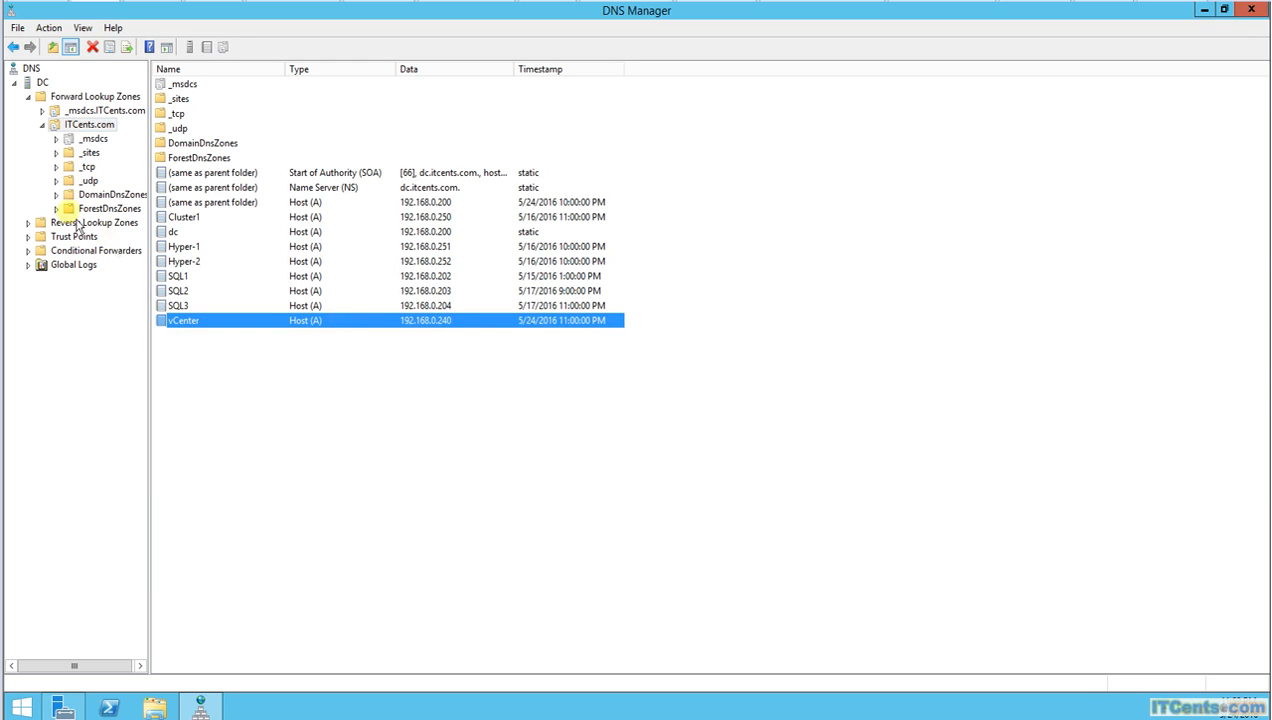
# Step: Add host record esxi1 with IP address 192.168.0.241 and an associated PTR record to the ITCents.com forward lookup zone
pyautogui.rightClick(97, 128)
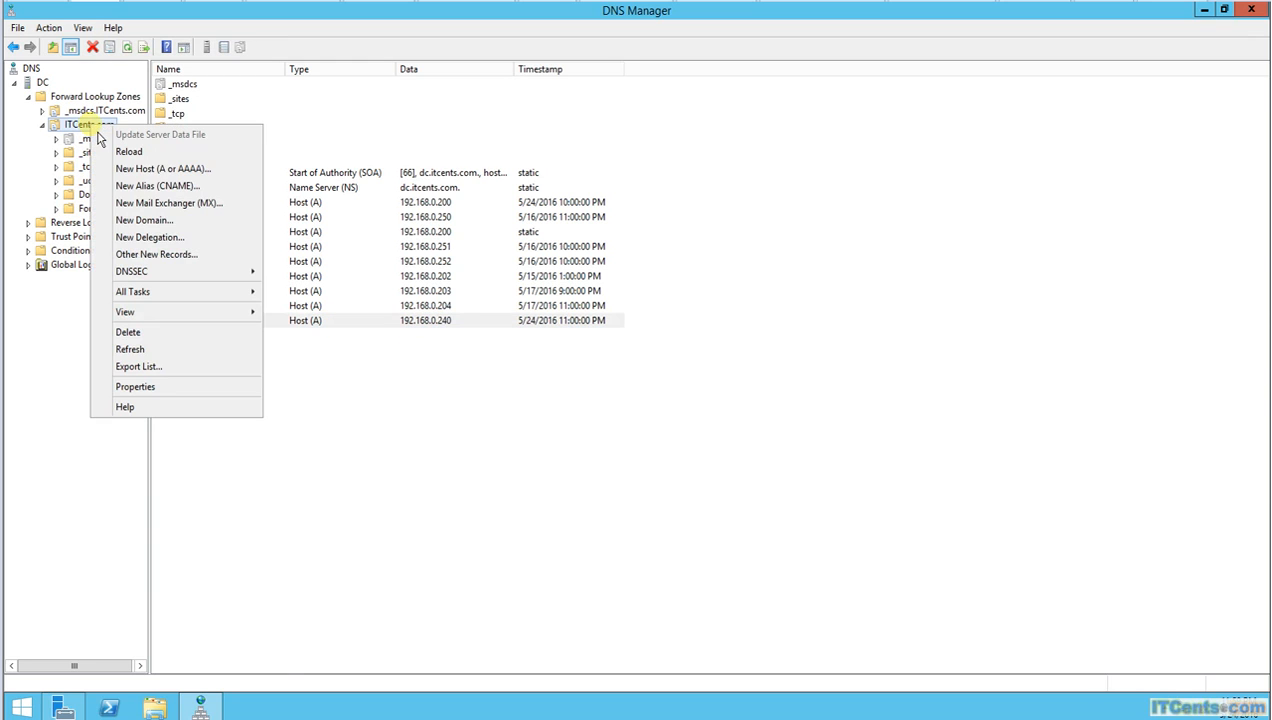
pyautogui.click(140, 170)
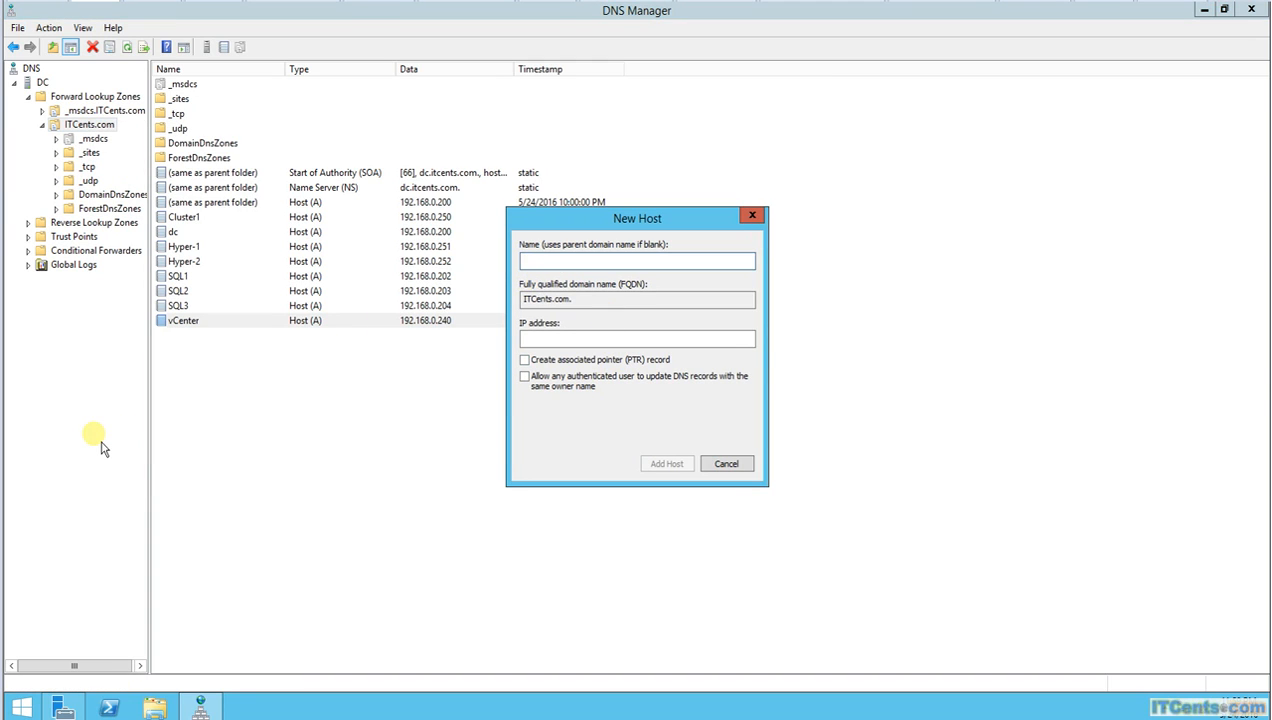
pyautogui.write('esxi1')
pyautogui.click(606, 338)
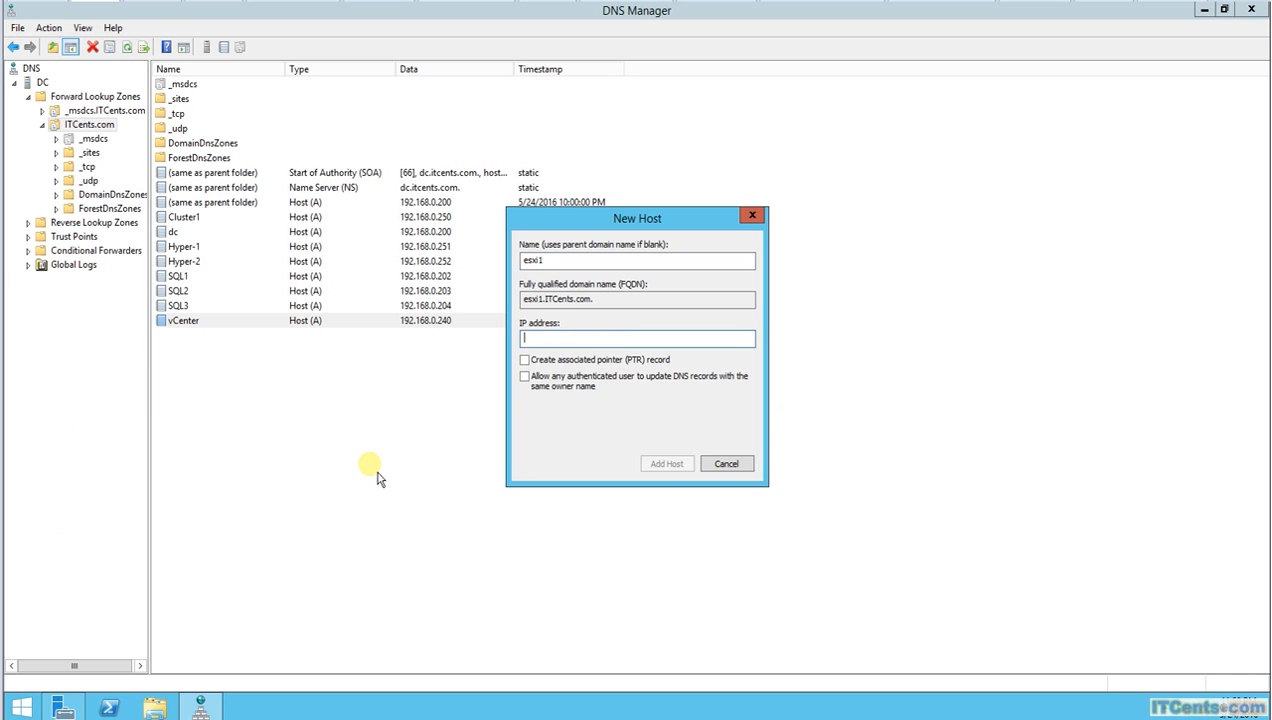
pyautogui.write('192.168.0.241')
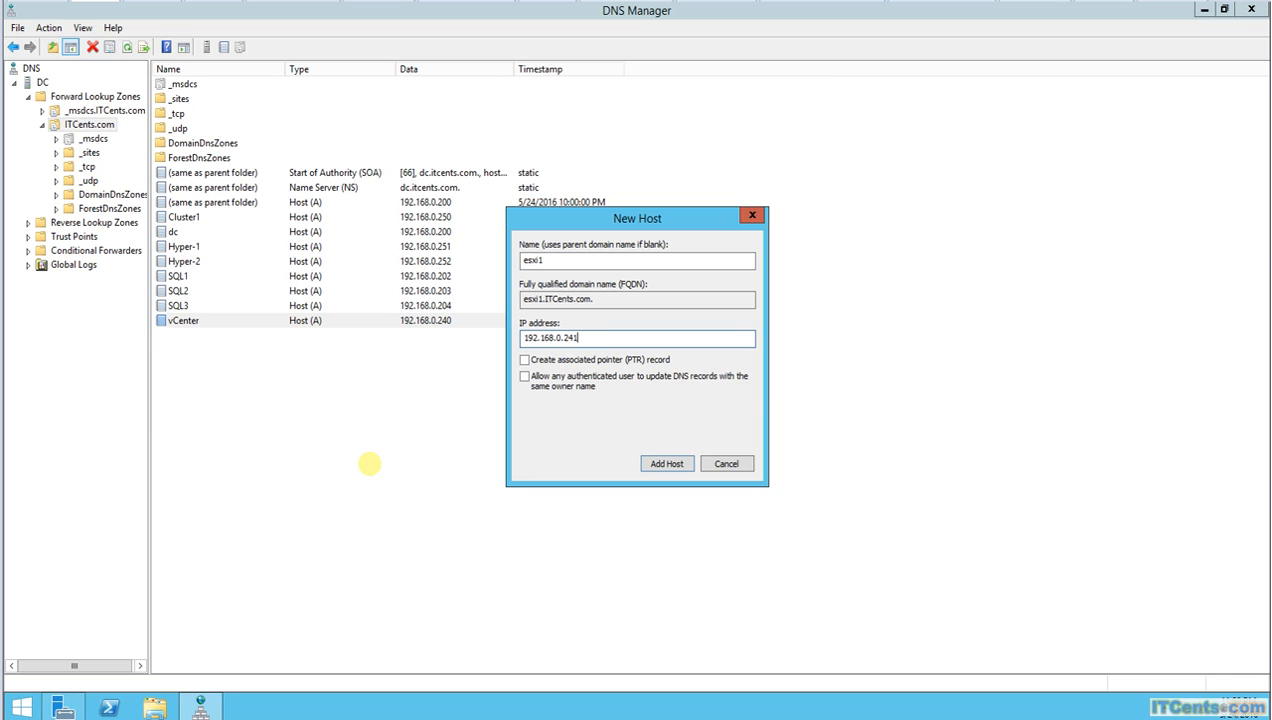
pyautogui.click(527, 360)
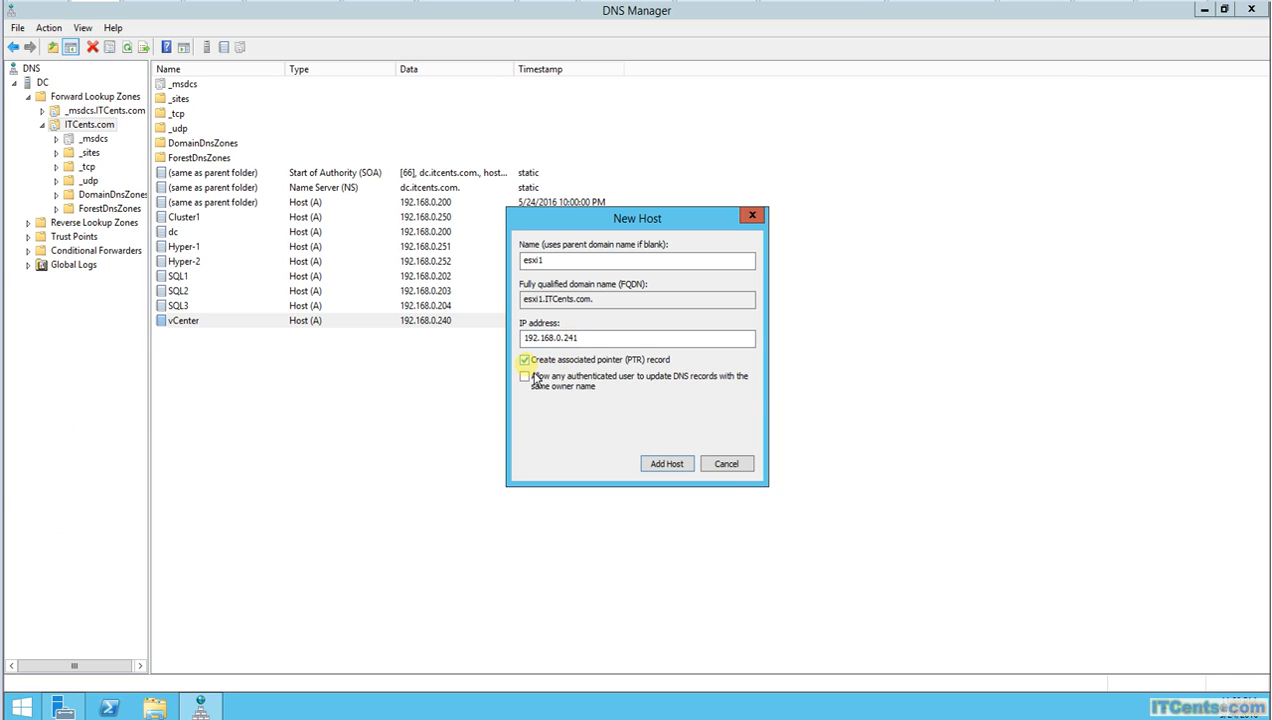
pyautogui.click(690, 466)
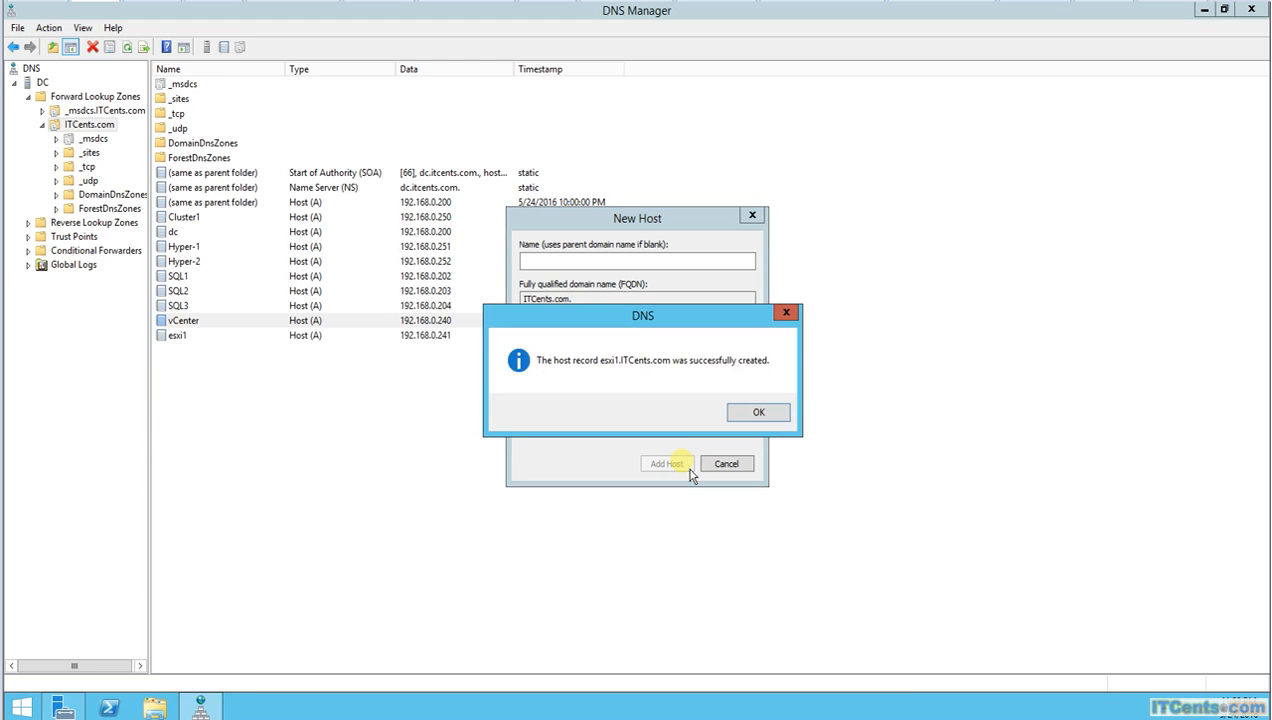
pyautogui.click(757, 413)
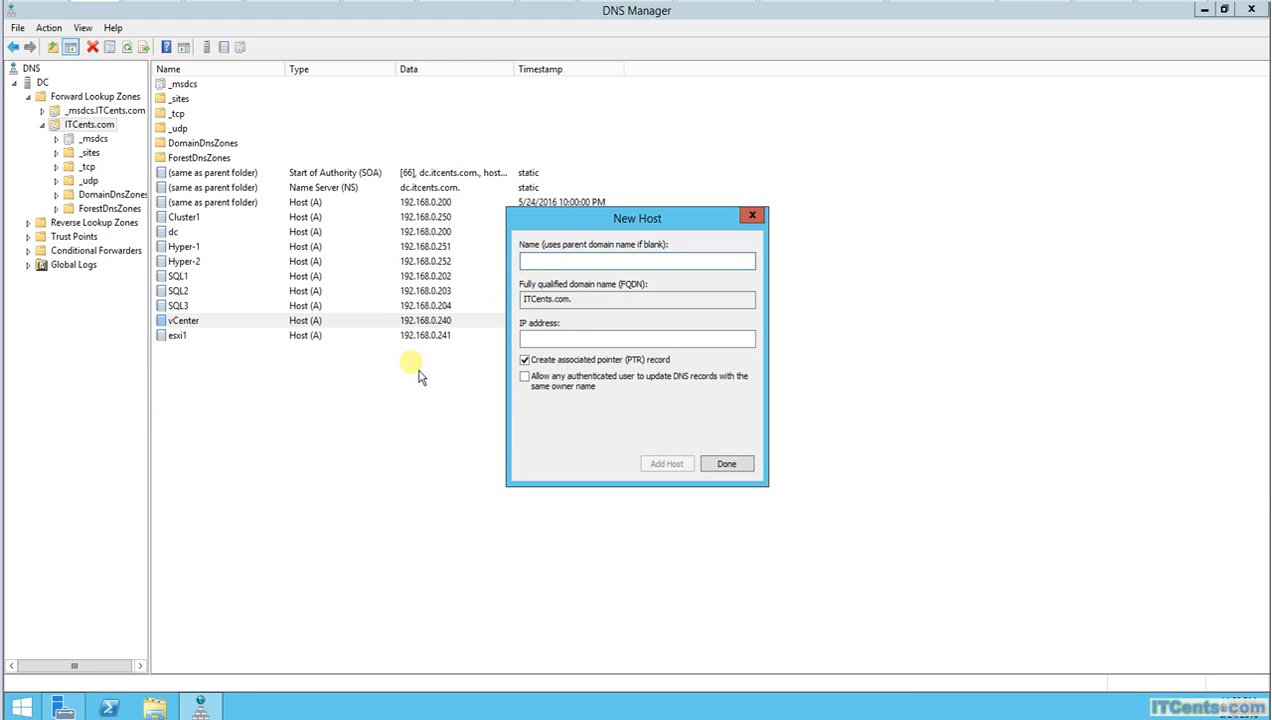
# Step: Add host record esxi2 with IP address 192.168.0.242 and an associated PTR record to the ITCents.com zone
pyautogui.write('esxi2')
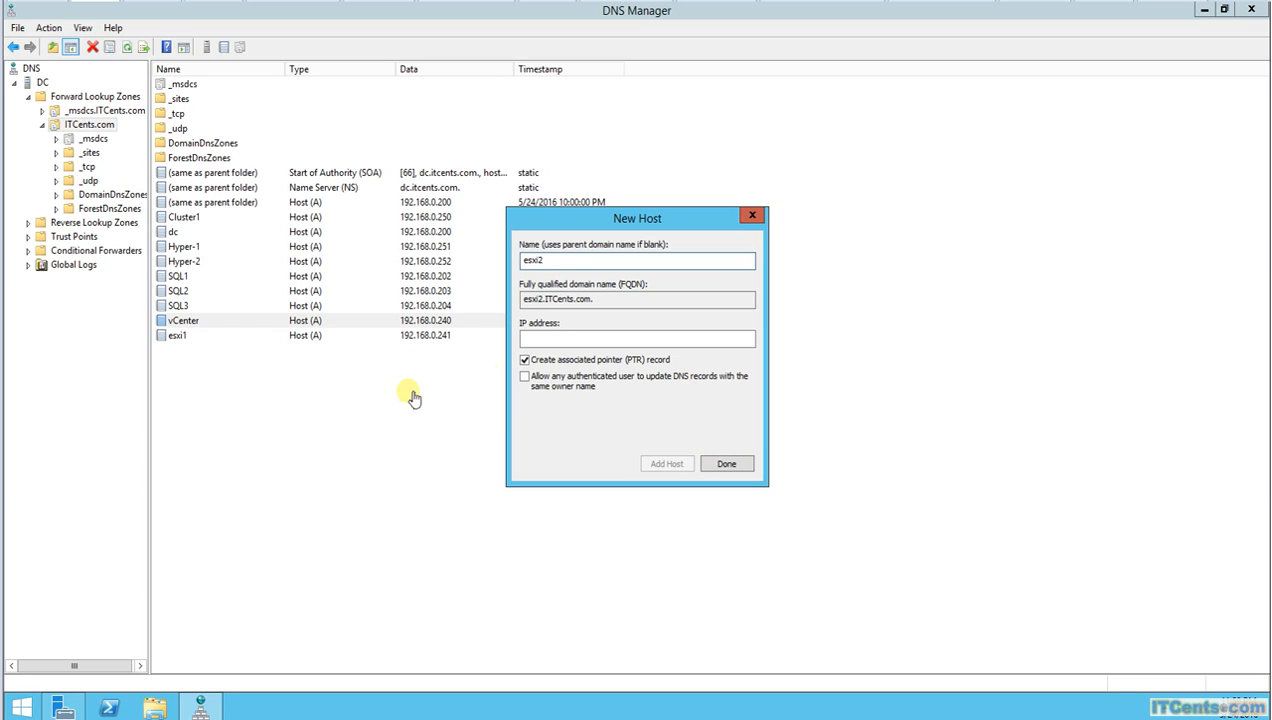
pyautogui.press('Tab')
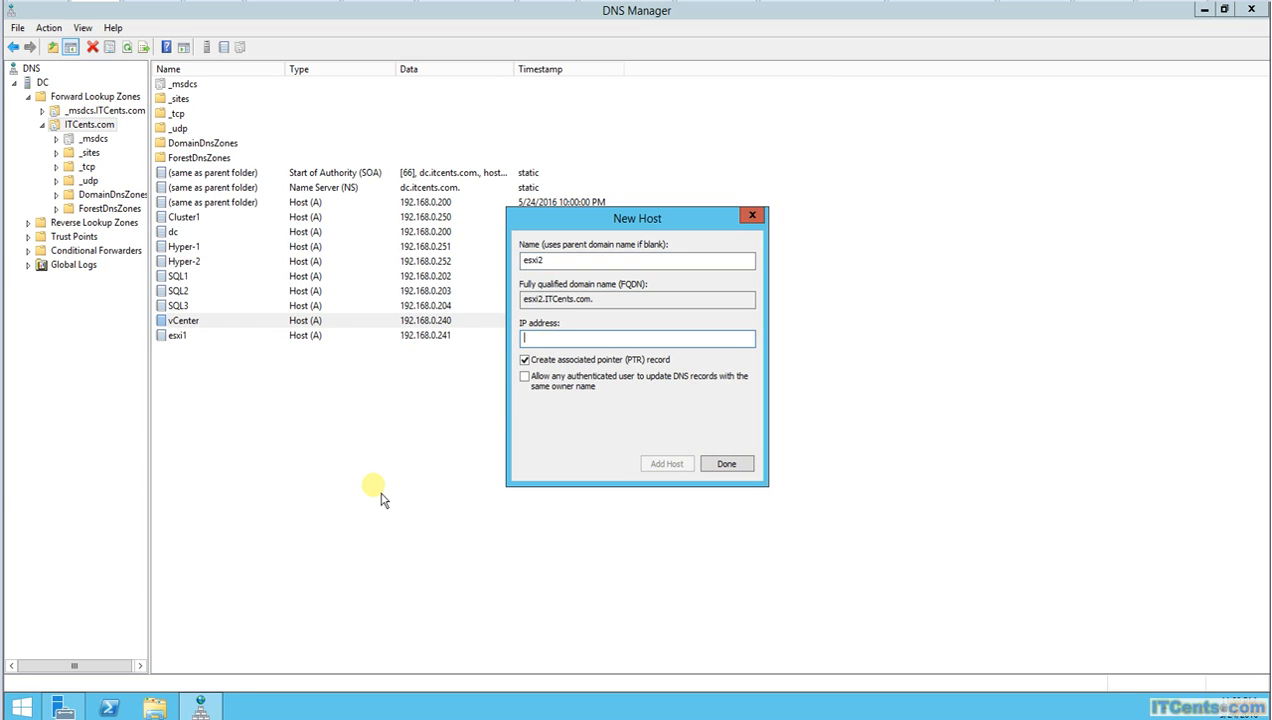
pyautogui.write('192.168.0.242')
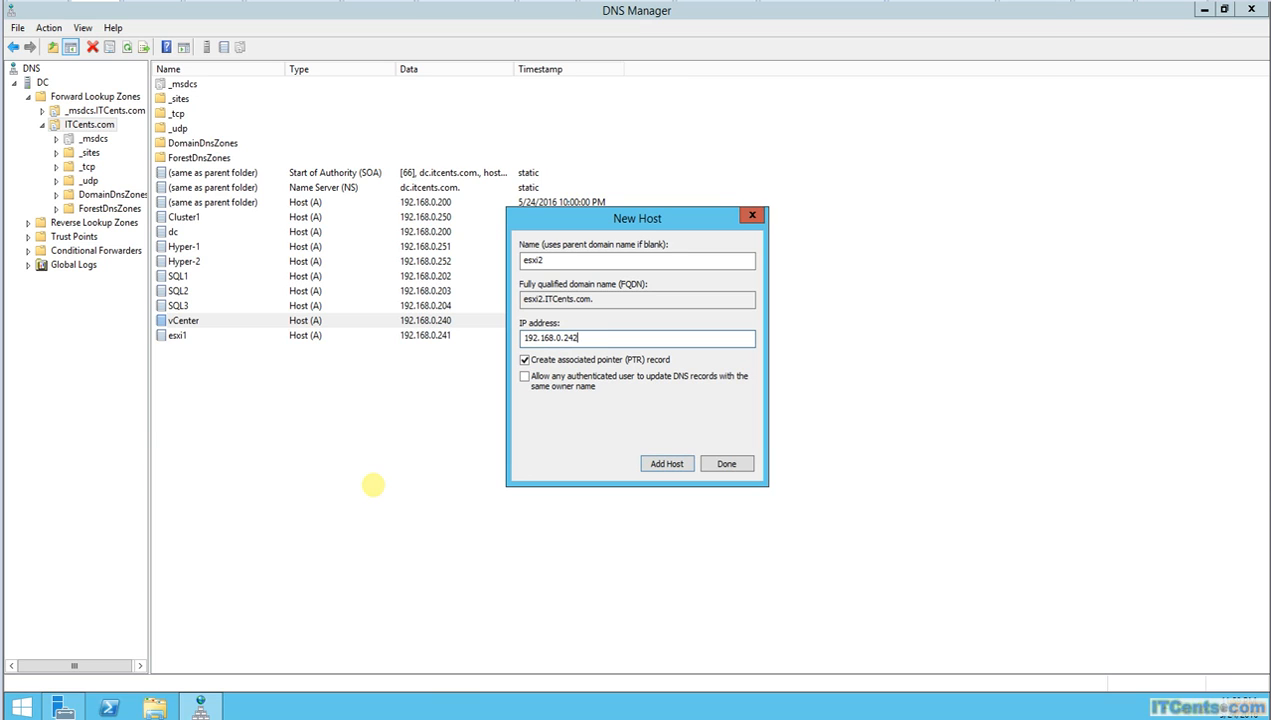
pyautogui.click(667, 464)
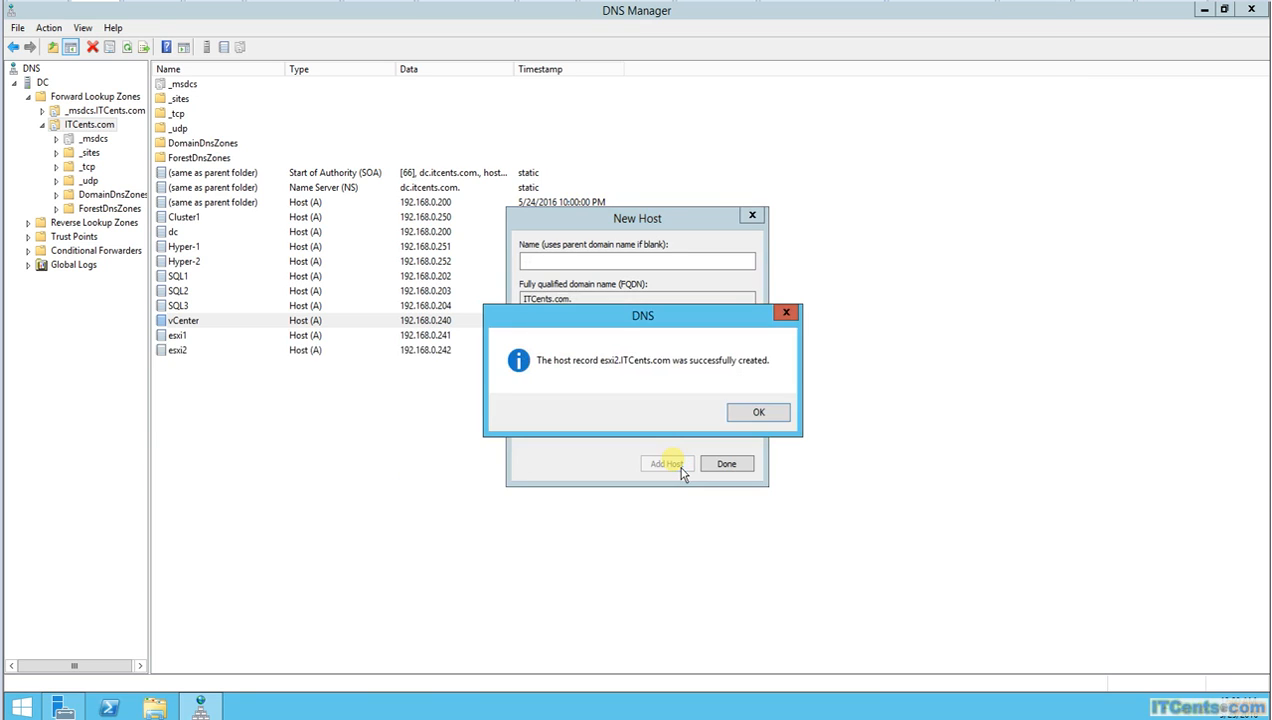
pyautogui.click(752, 428)
# Step: Add host record esxi3 with IP address 192.168.0.243 and an associated PTR record, and close the new host dialog
pyautogui.write('esx')
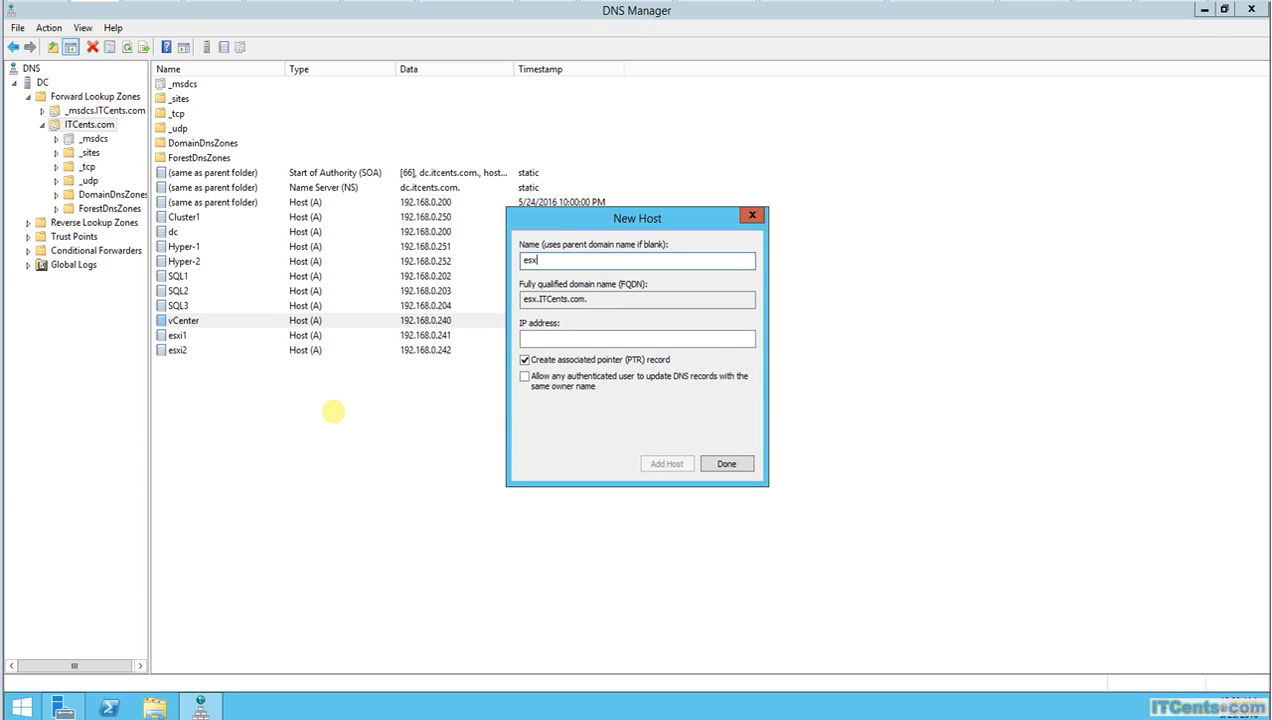
pyautogui.write('i3')
pyautogui.press('Tab')
pyautogui.press('Tab')
pyautogui.write('192.168.0.243')
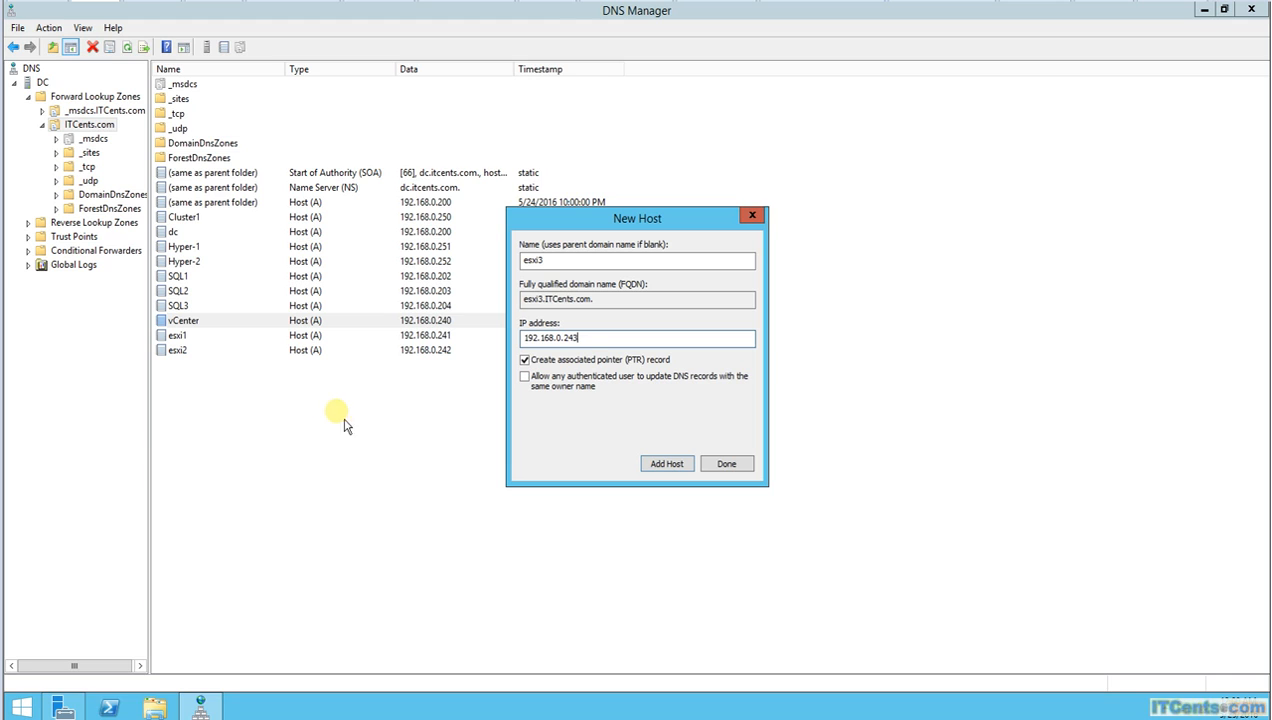
pyautogui.click(666, 466)
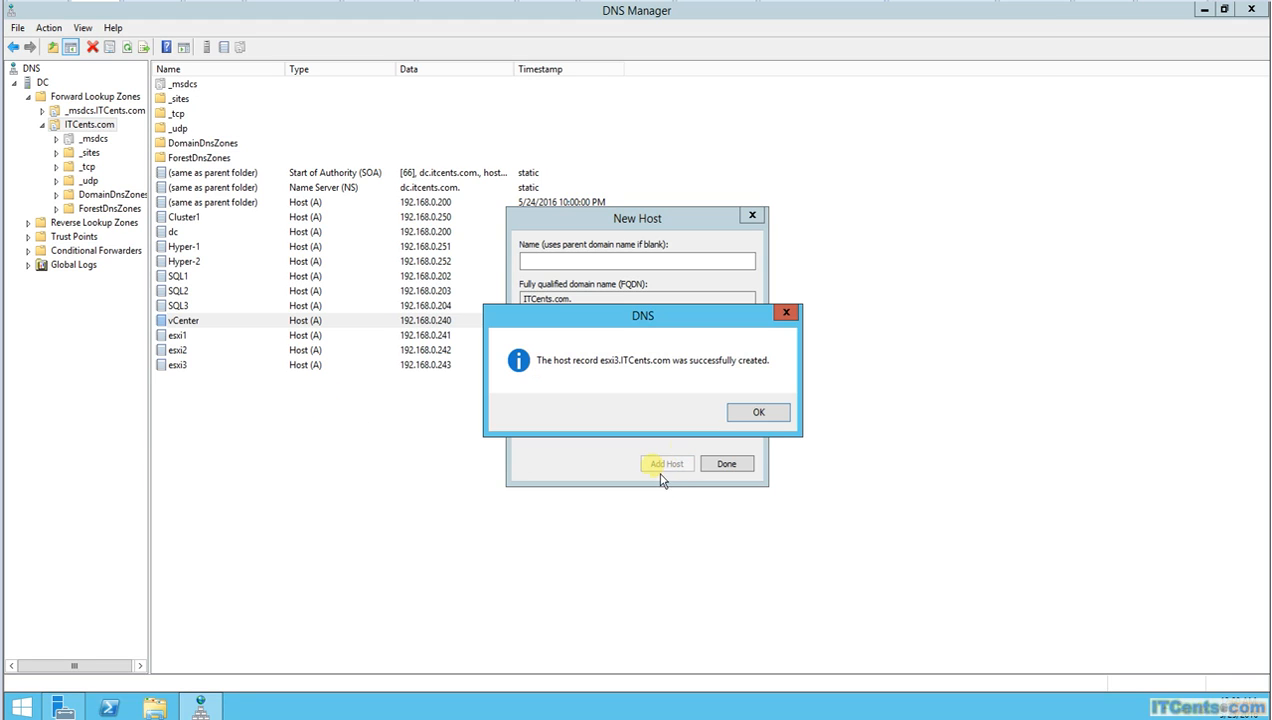
pyautogui.click(758, 412)
pyautogui.click(740, 465)
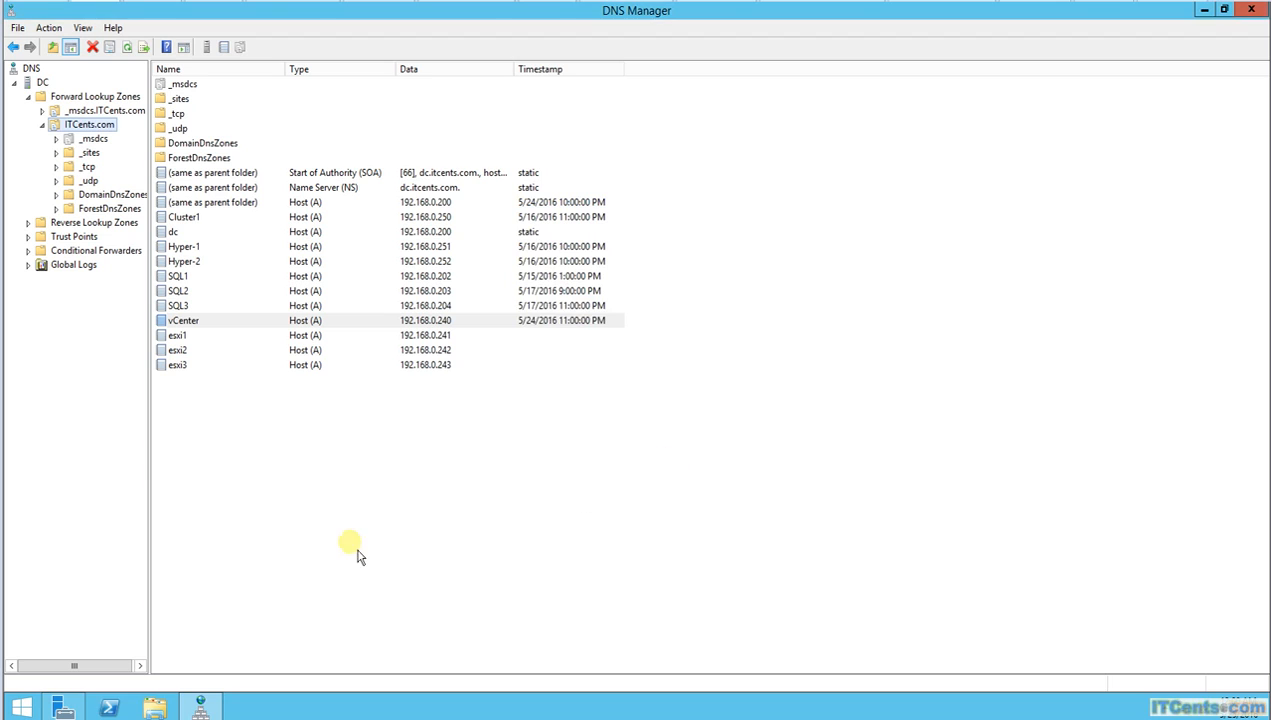
pyautogui.click(440, 508)
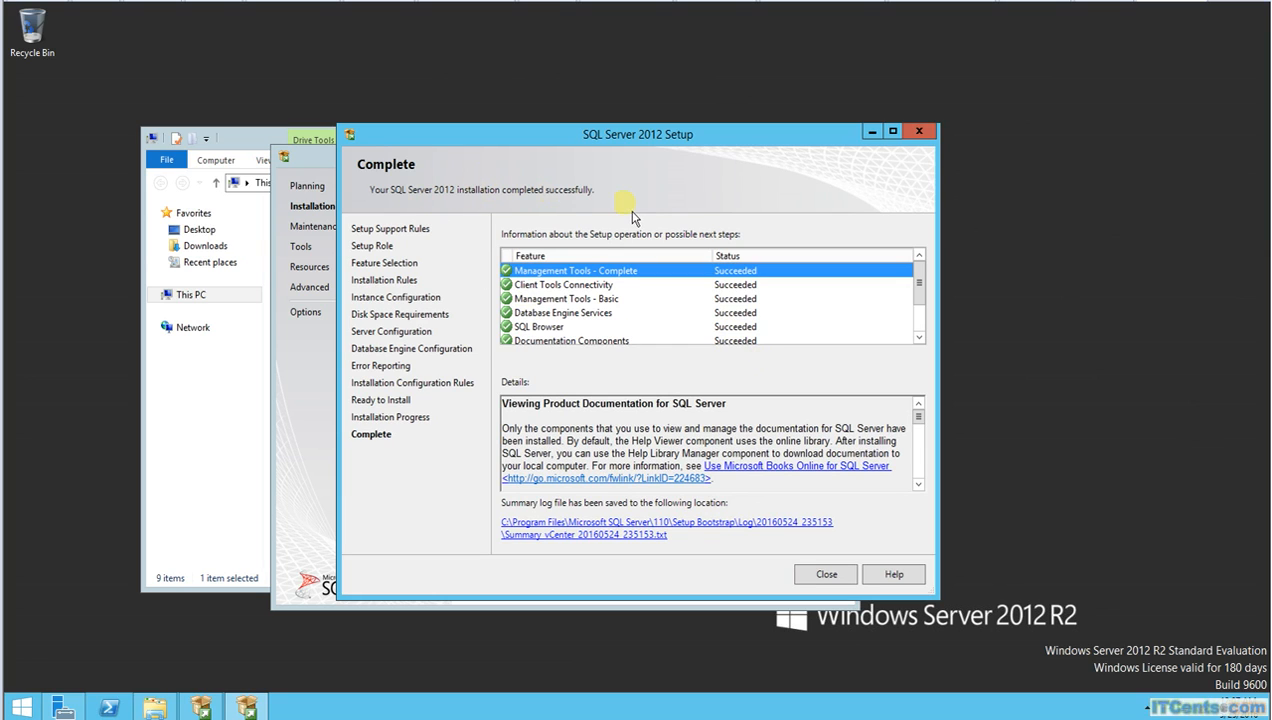
# Step: Close the completed SQL Server 2012 Setup wizard, the SQL Server Installation Center and the This PC window
pyautogui.moveTo(922, 292); pyautogui.dragTo(937, 254)
pyautogui.click(826, 574)
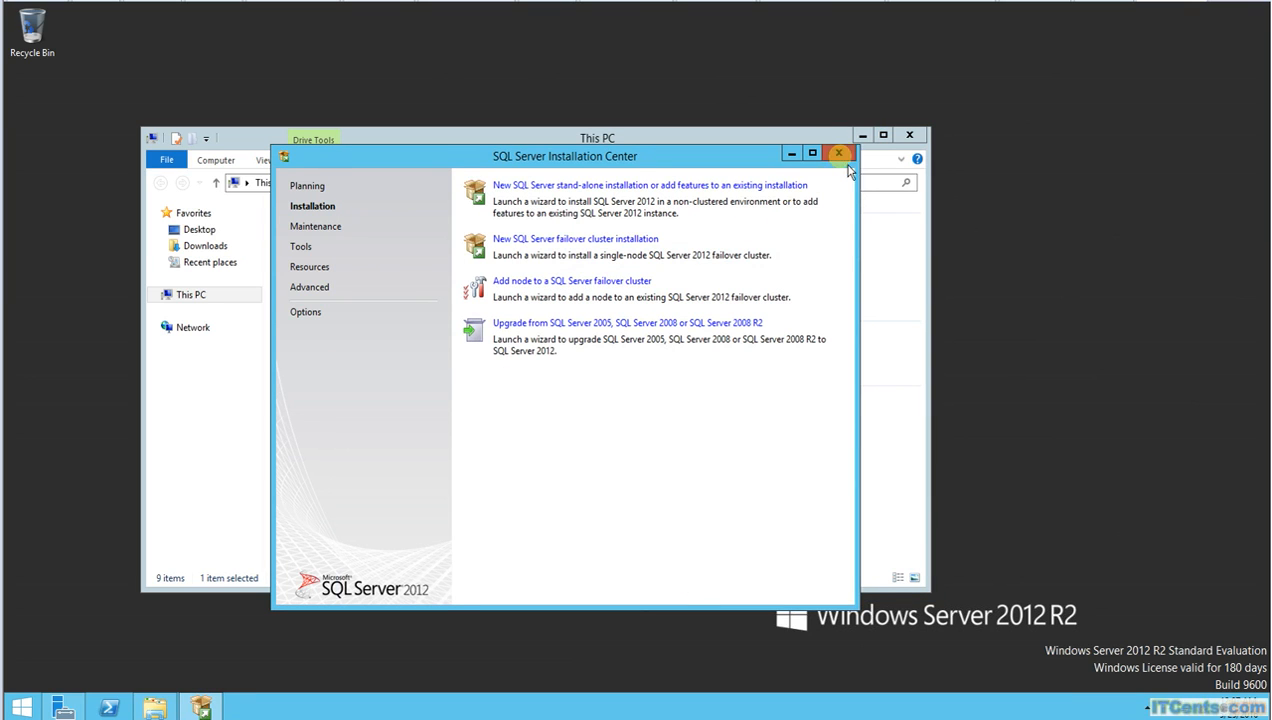
pyautogui.click(838, 153)
pyautogui.click(910, 136)
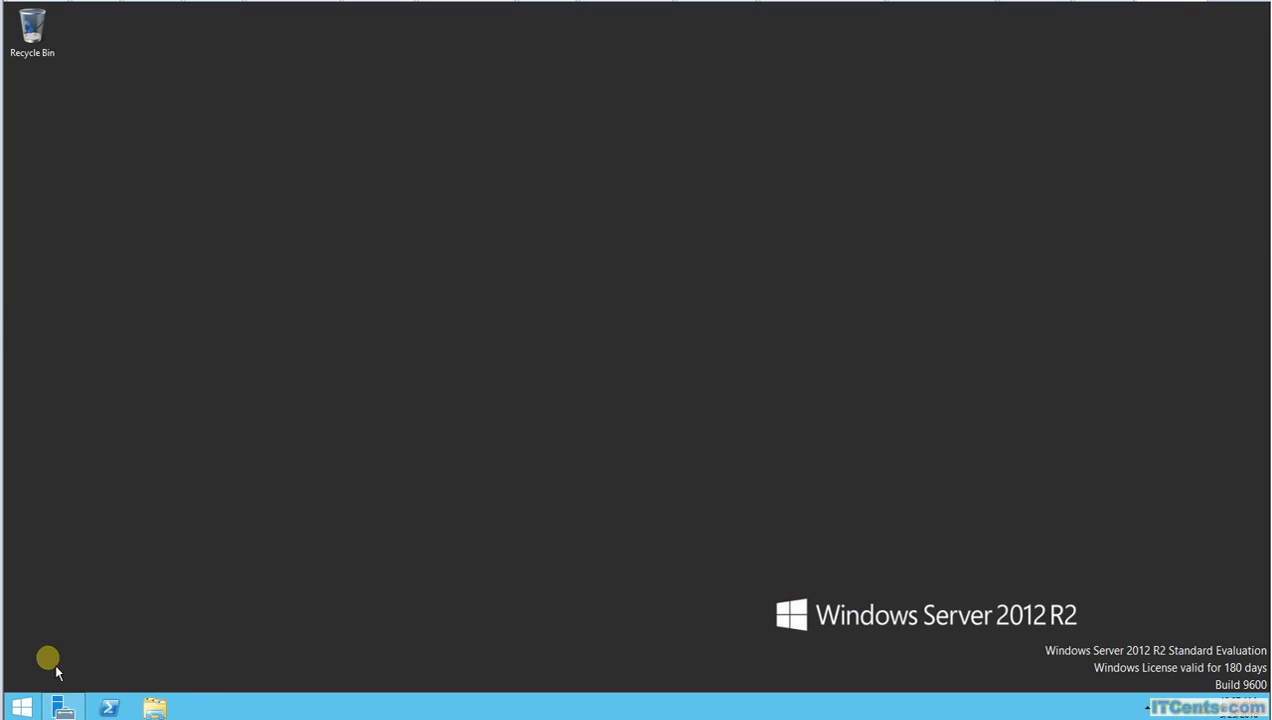
# Step: Sort the installed apps by date installed, launch SQL Server Management Studio and connect to VCENTER with Windows Authentication
pyautogui.click(24, 708)
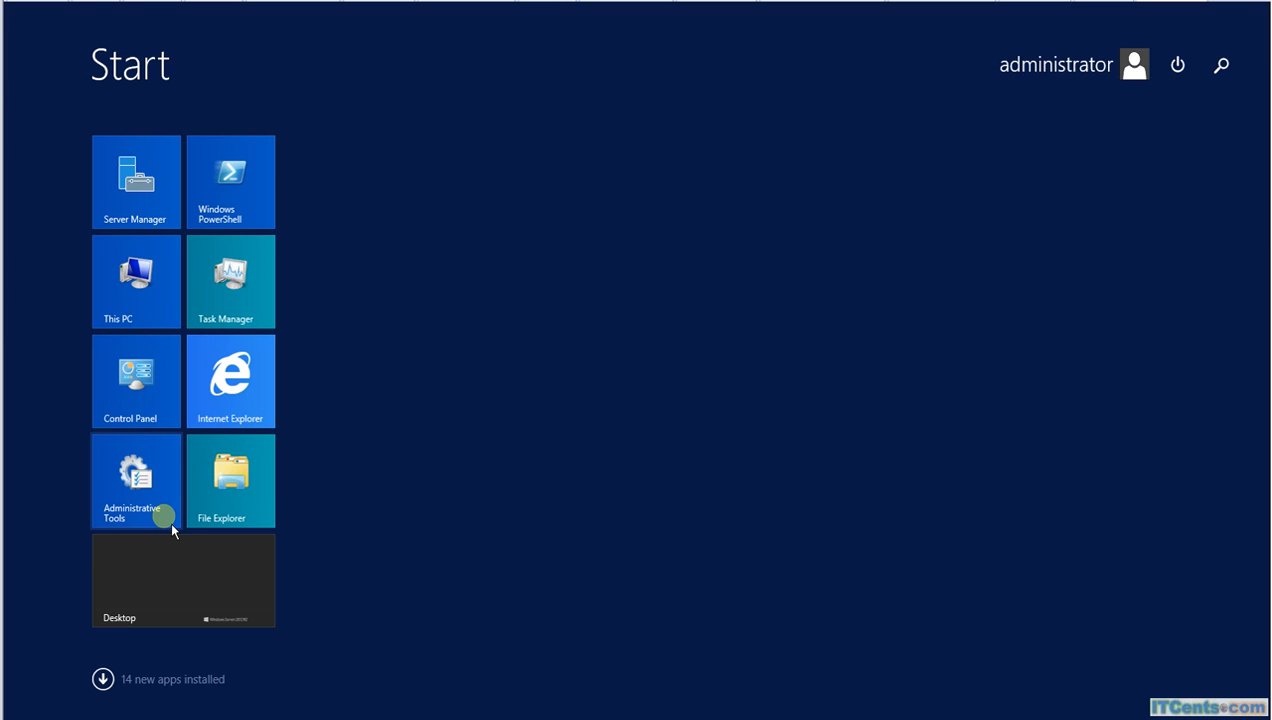
pyautogui.click(106, 683)
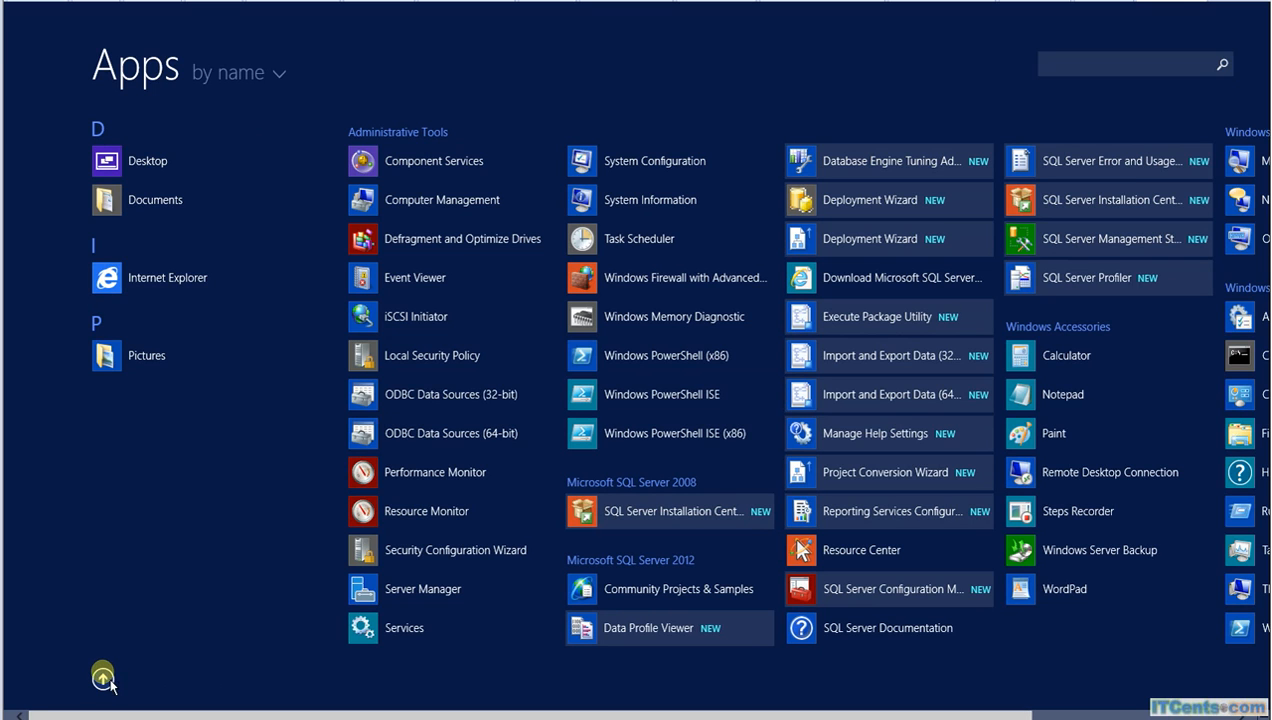
pyautogui.click(282, 75)
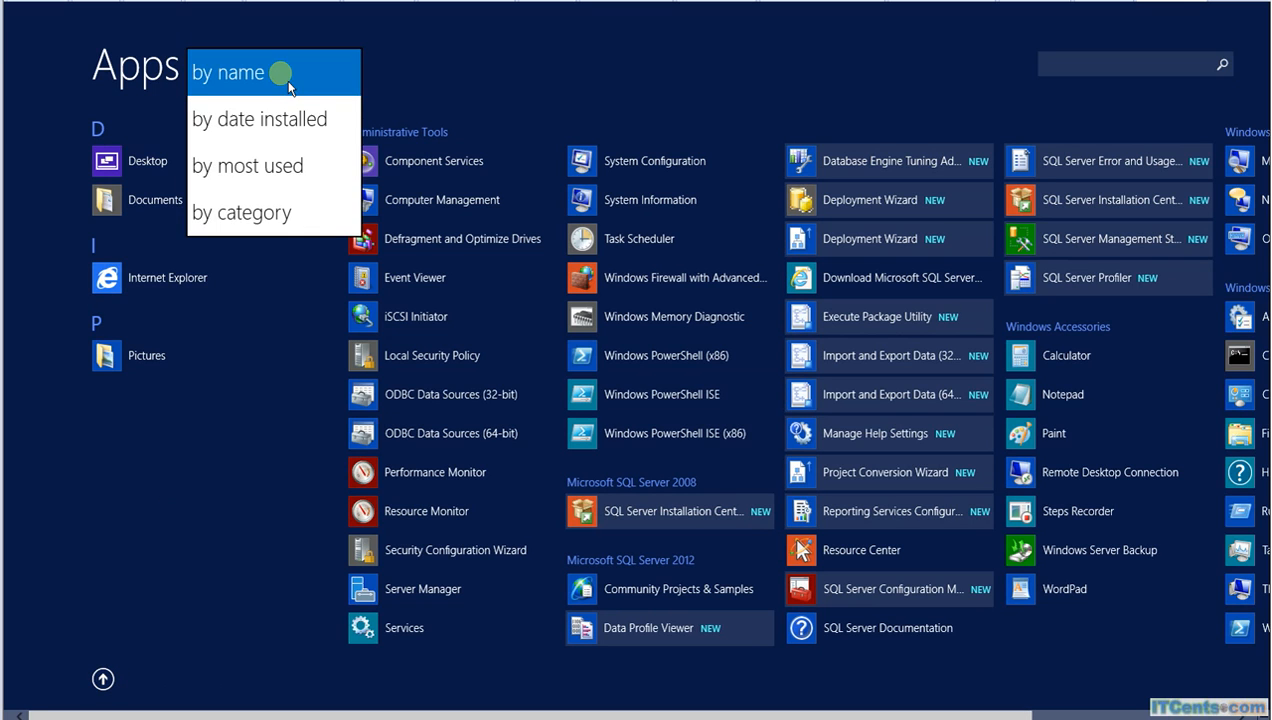
pyautogui.click(253, 133)
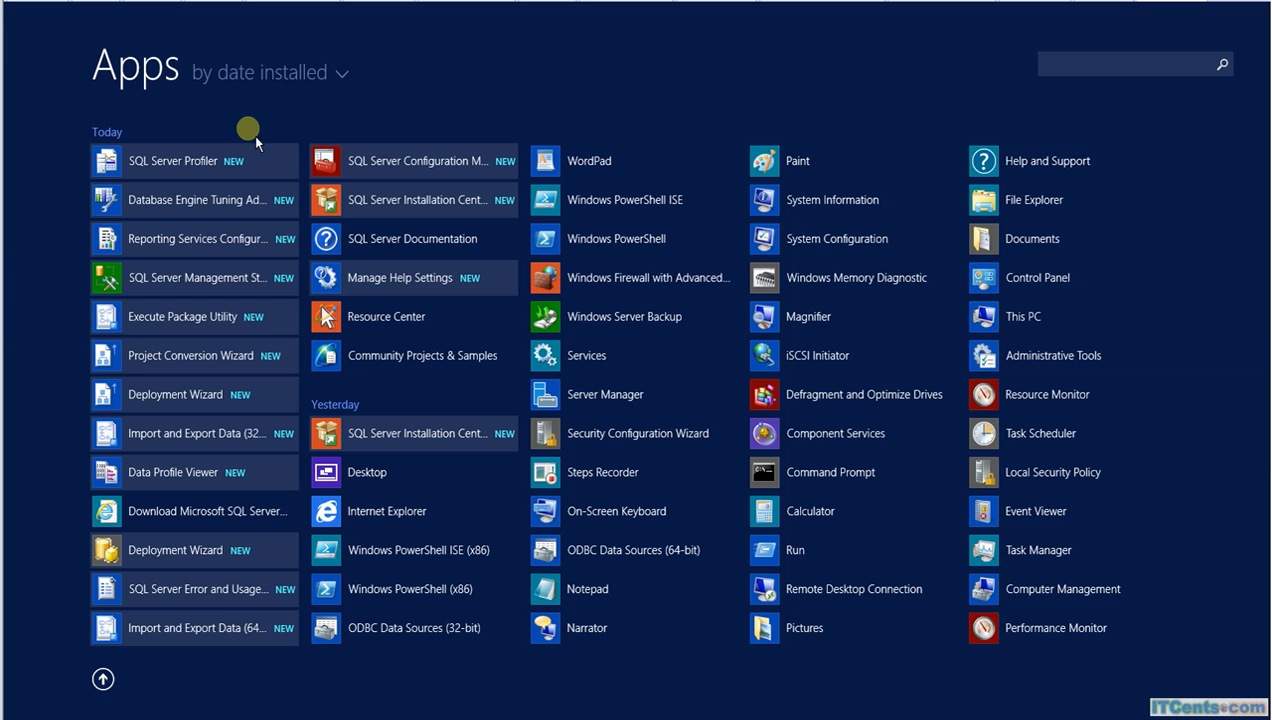
pyautogui.click(205, 284)
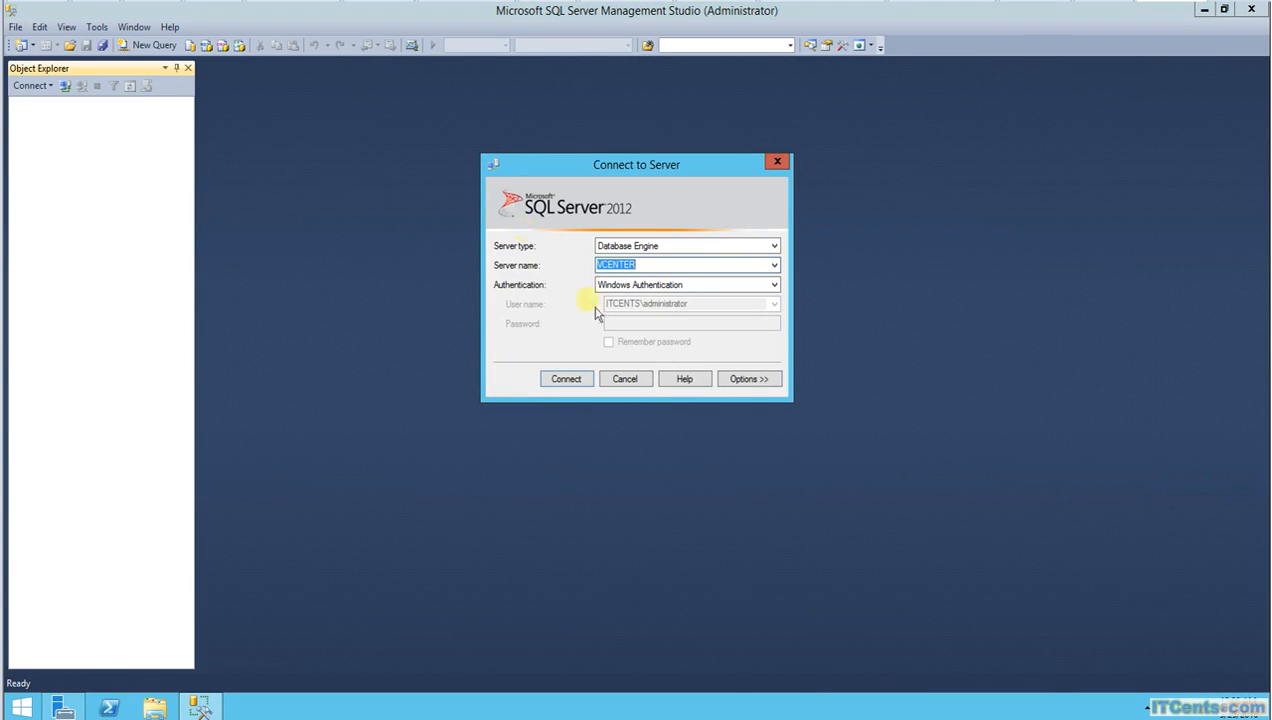
pyautogui.click(568, 382)
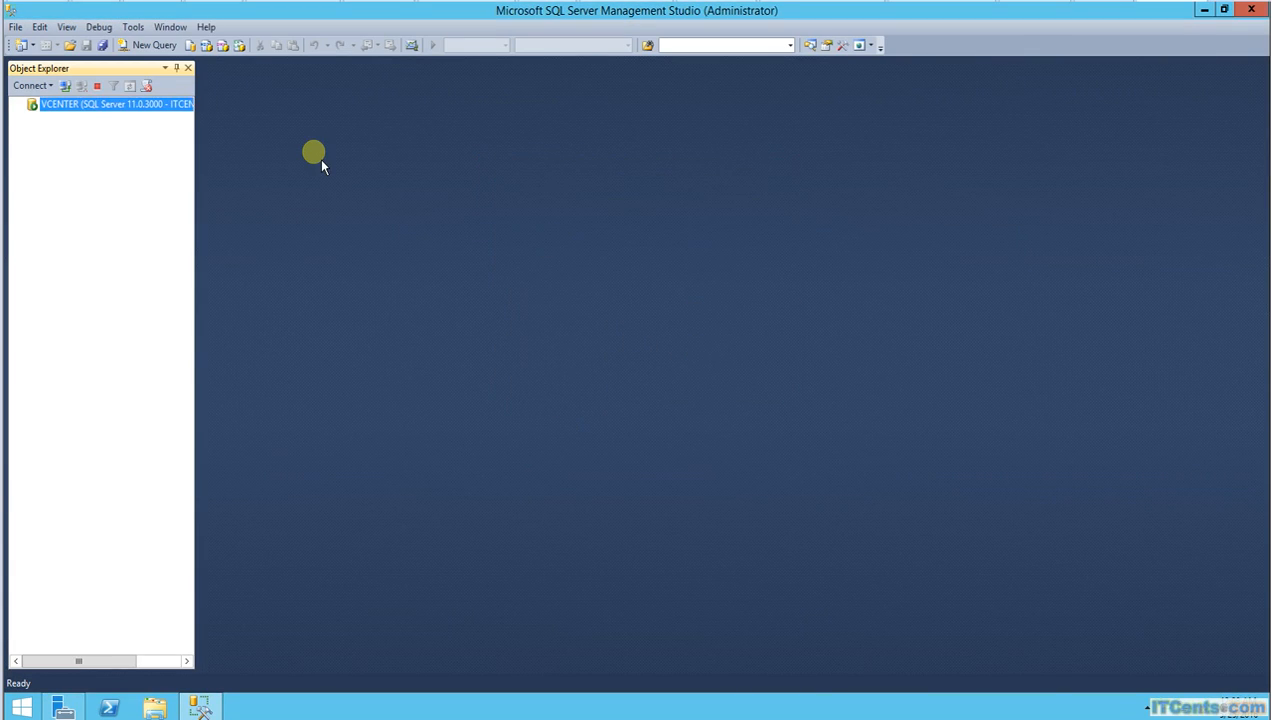
# Step: Start a new database under the server's Databases folder and name it VCDB
pyautogui.click(31, 118)
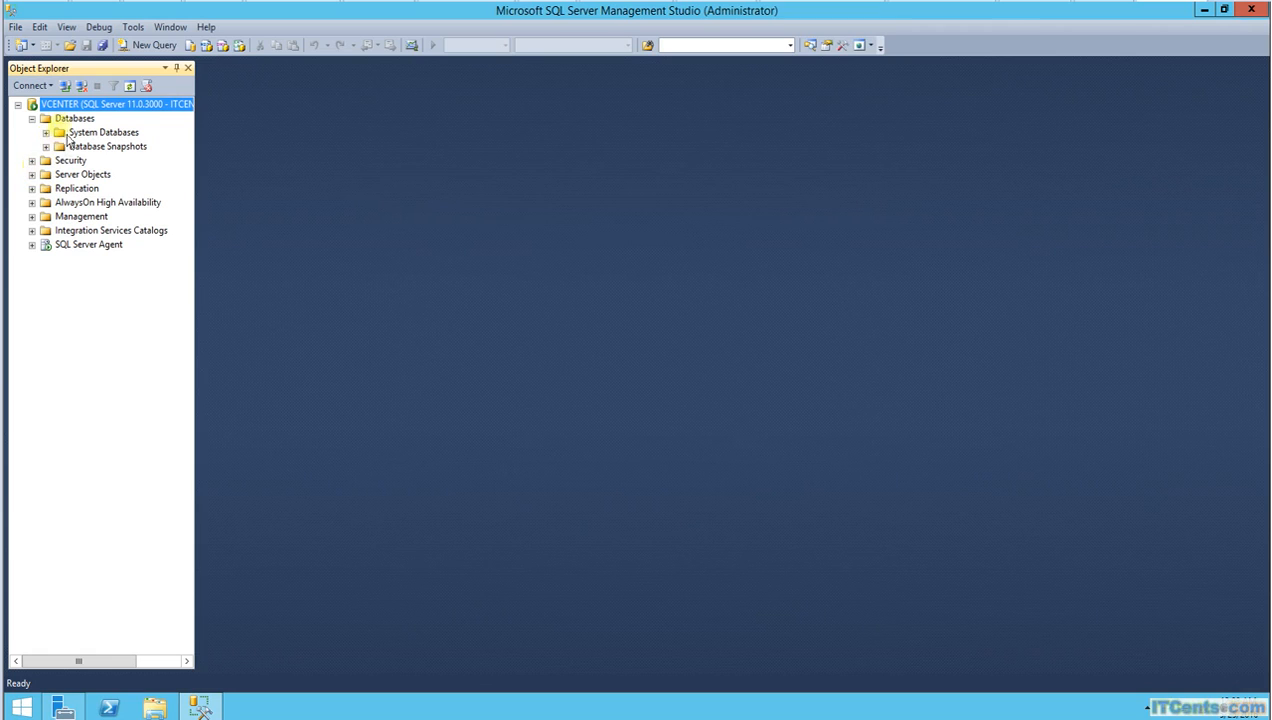
pyautogui.click(75, 122)
pyautogui.rightClick(71, 122)
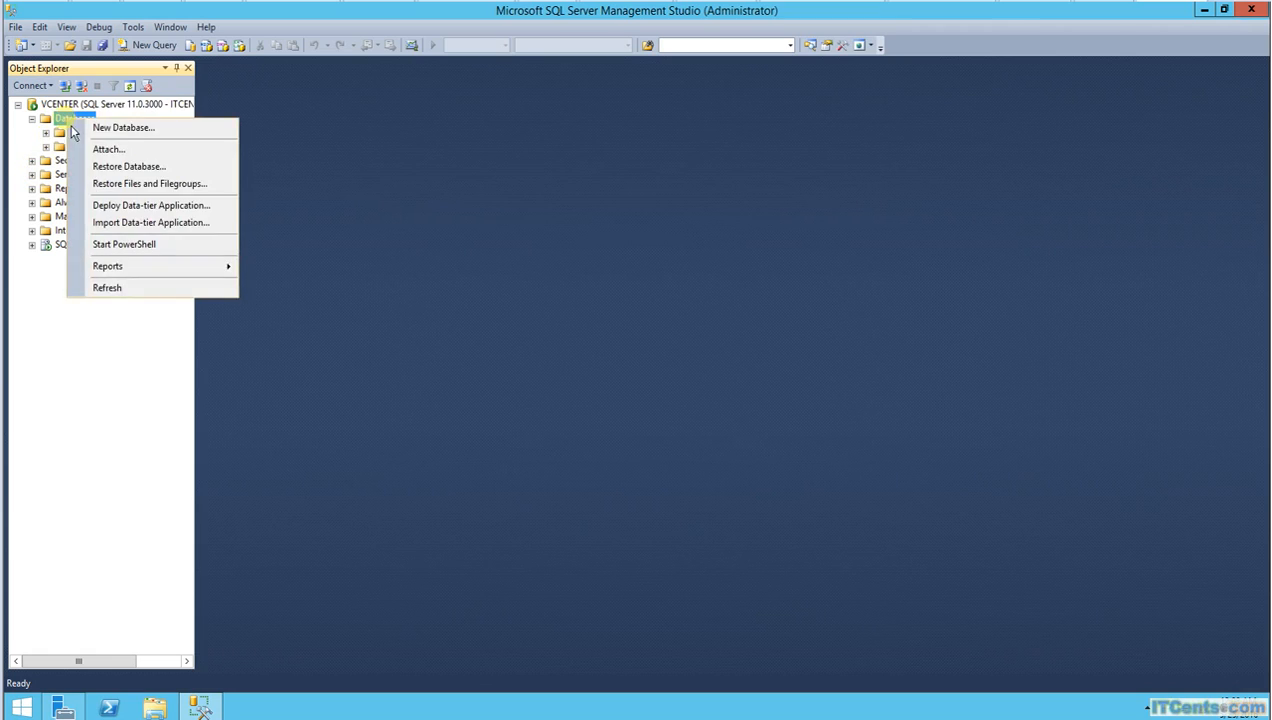
pyautogui.click(122, 130)
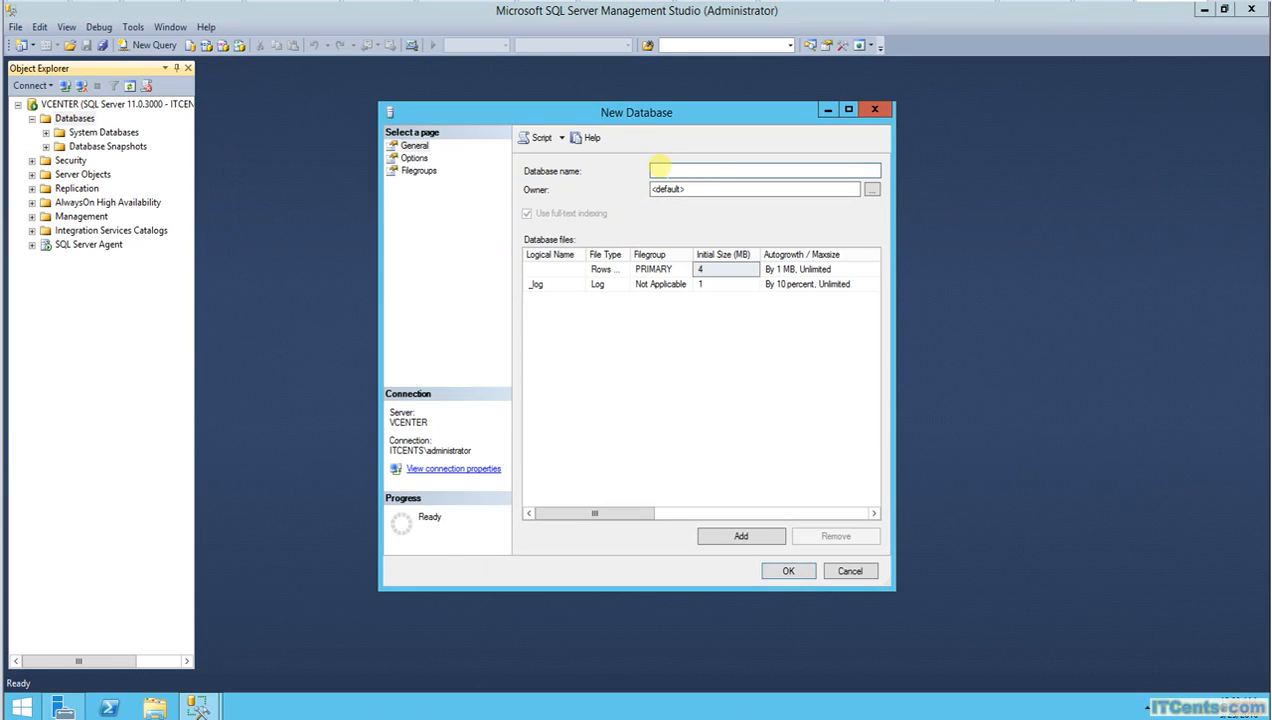
pyautogui.write('VCDB')
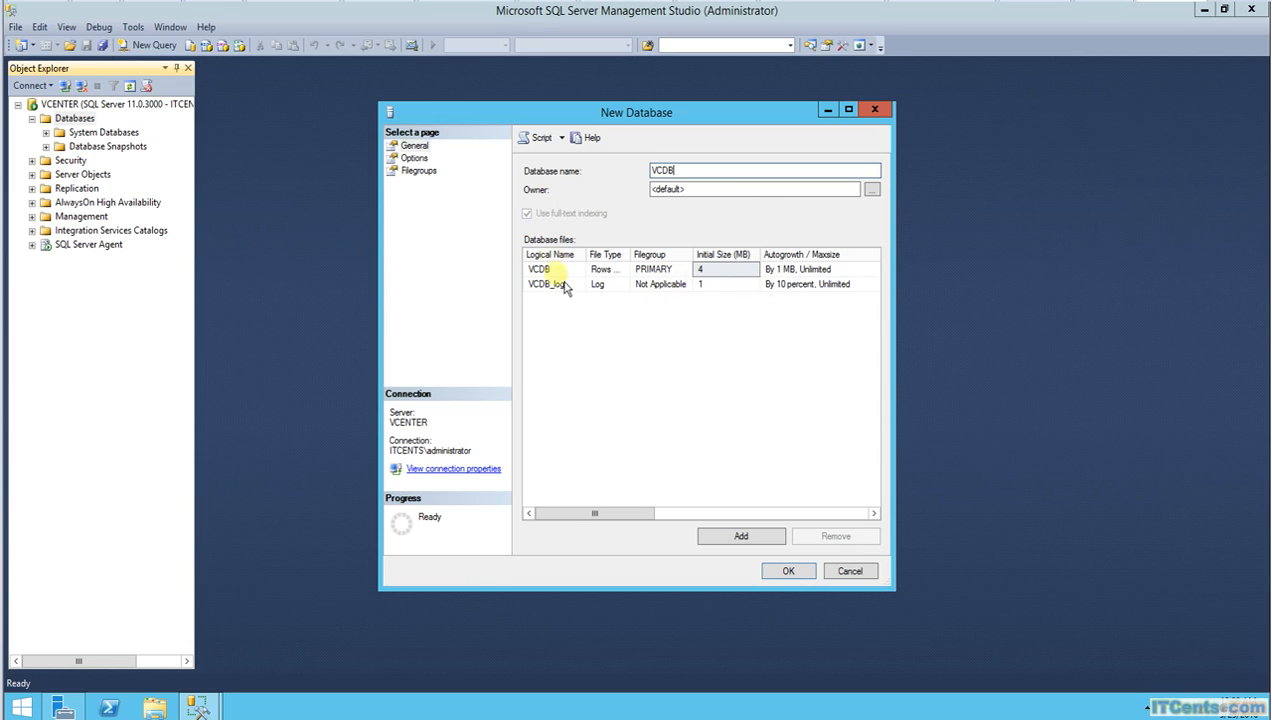
# Step: Set the initial size of the VCDB rows data file to 2048 MB
pyautogui.click(708, 271)
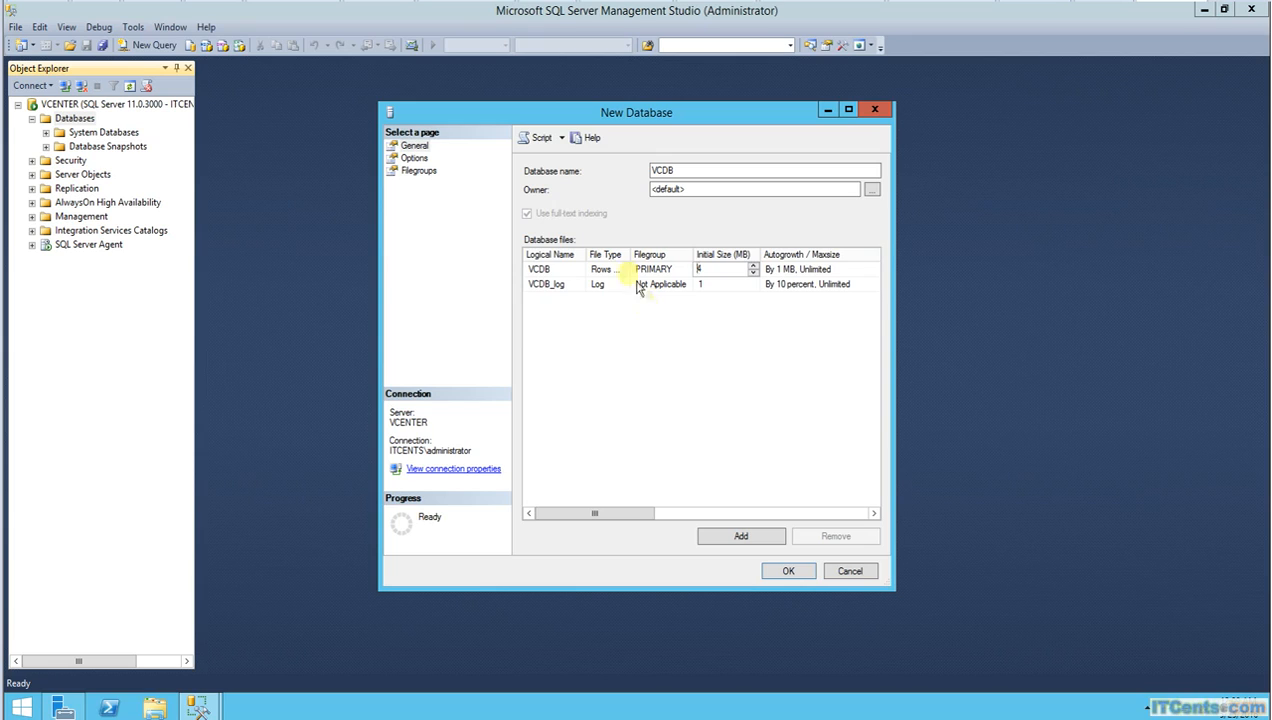
pyautogui.doubleClick(712, 269)
pyautogui.write('2048')
pyautogui.click(734, 346)
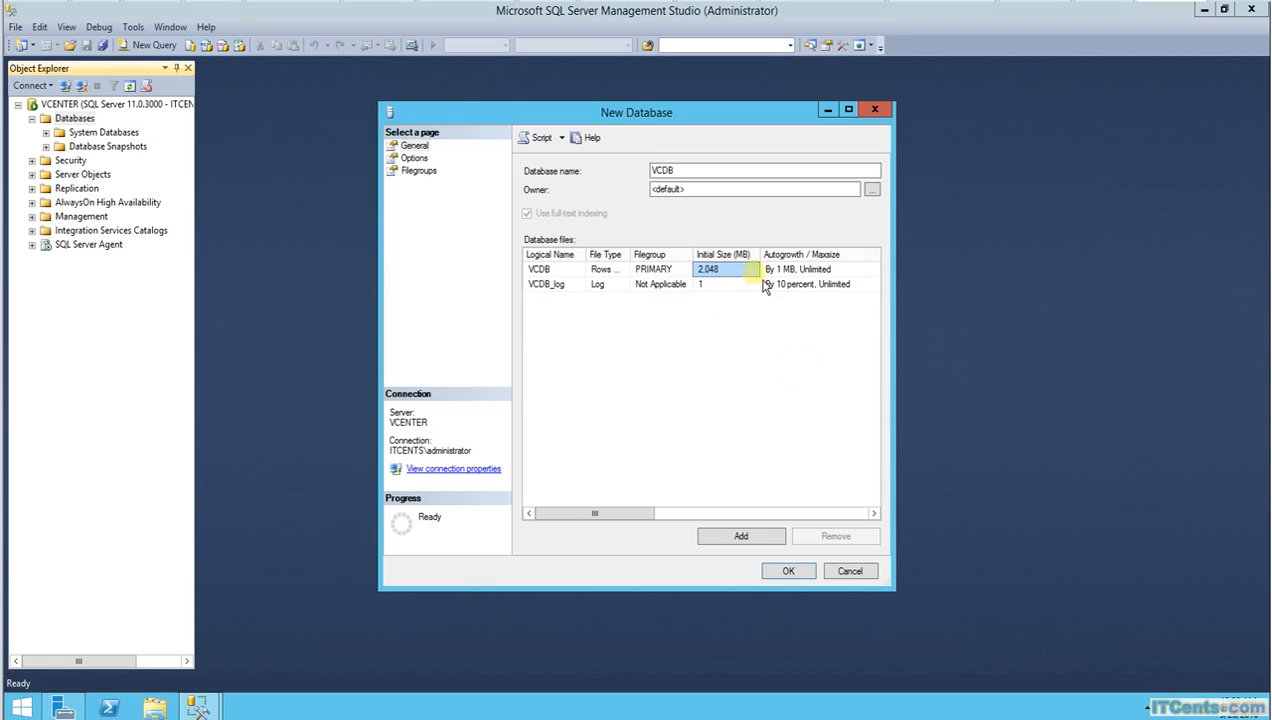
pyautogui.click(815, 270)
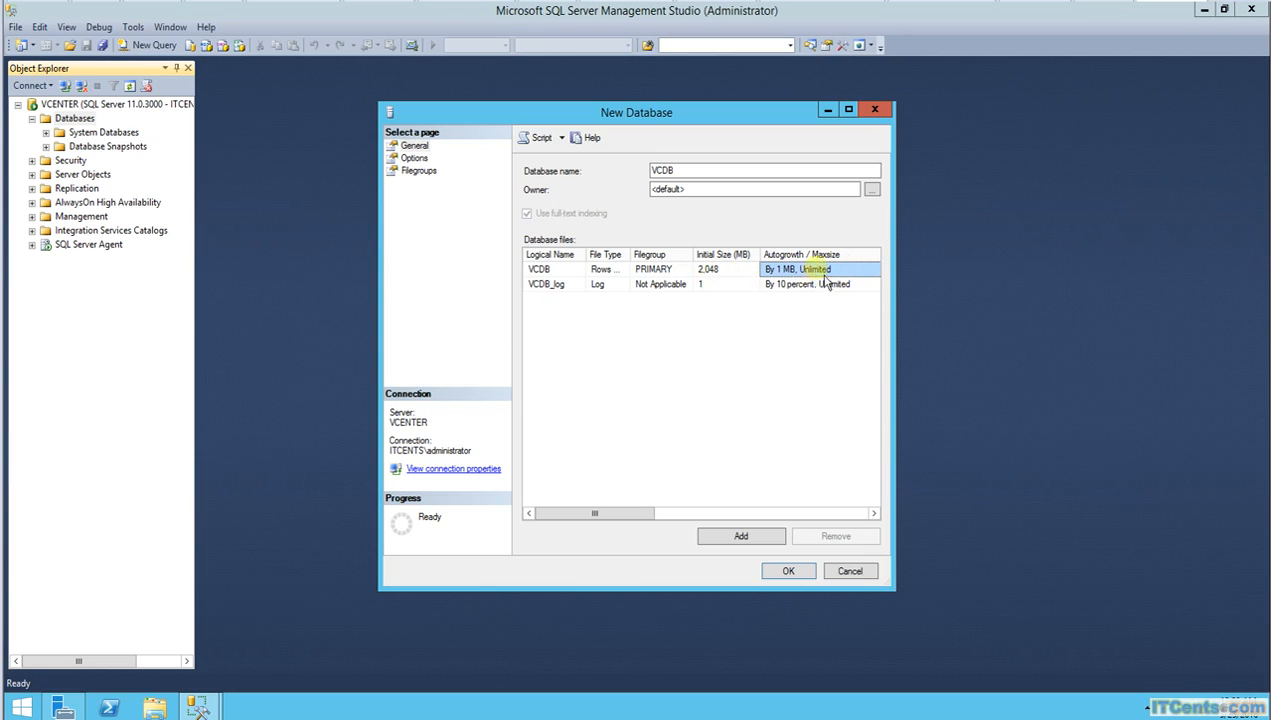
pyautogui.click(722, 268)
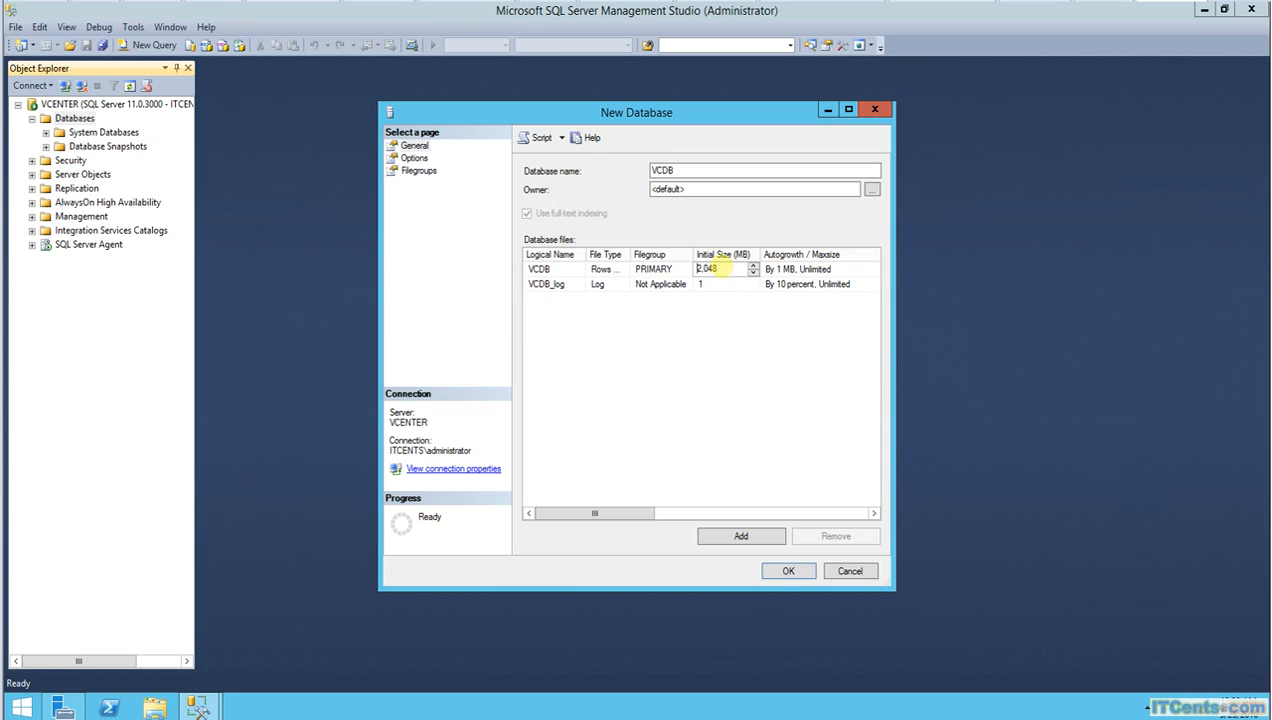
# Step: Set the initial size of the VCDB_log file to 10 MB
pyautogui.click(784, 286)
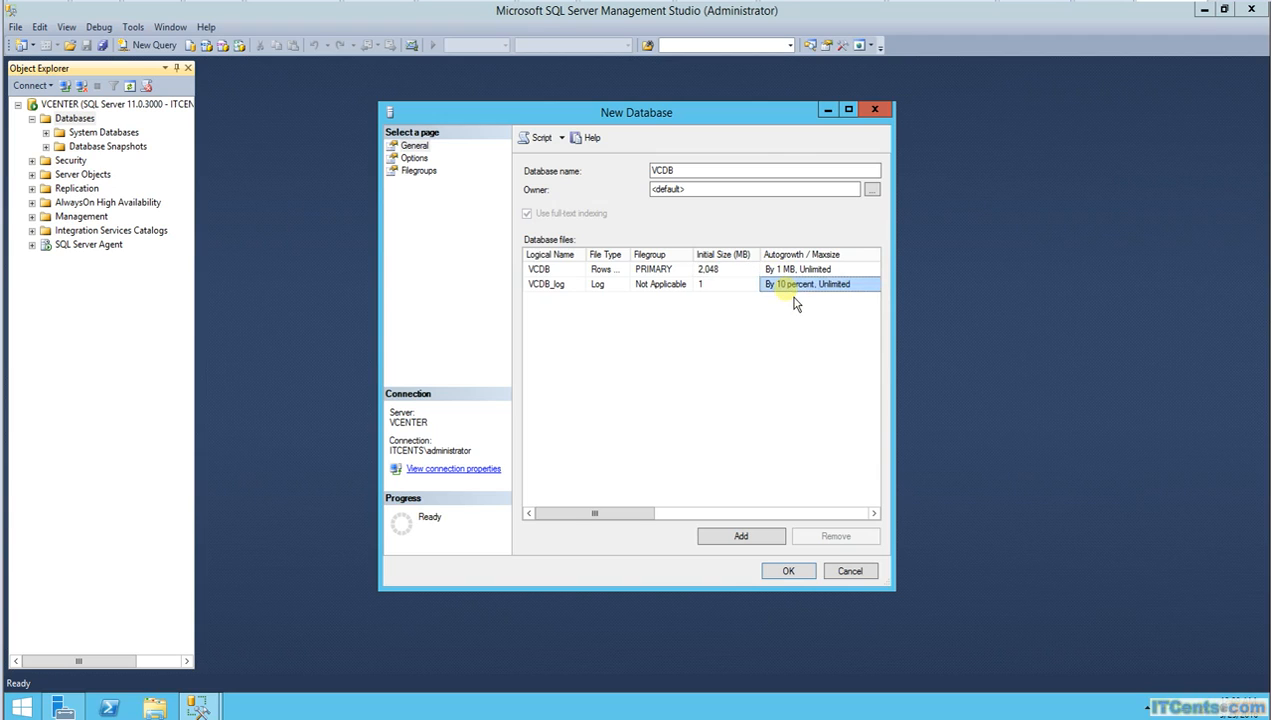
pyautogui.click(703, 286)
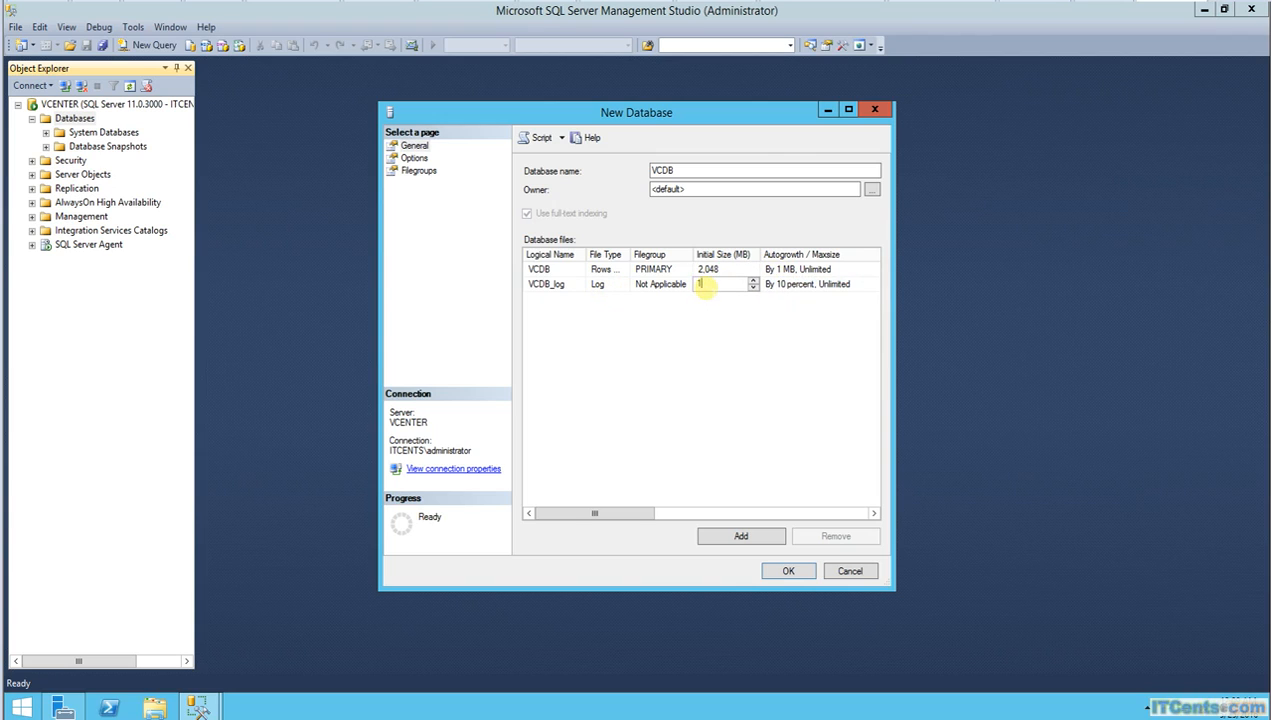
pyautogui.write('0')
pyautogui.click(777, 360)
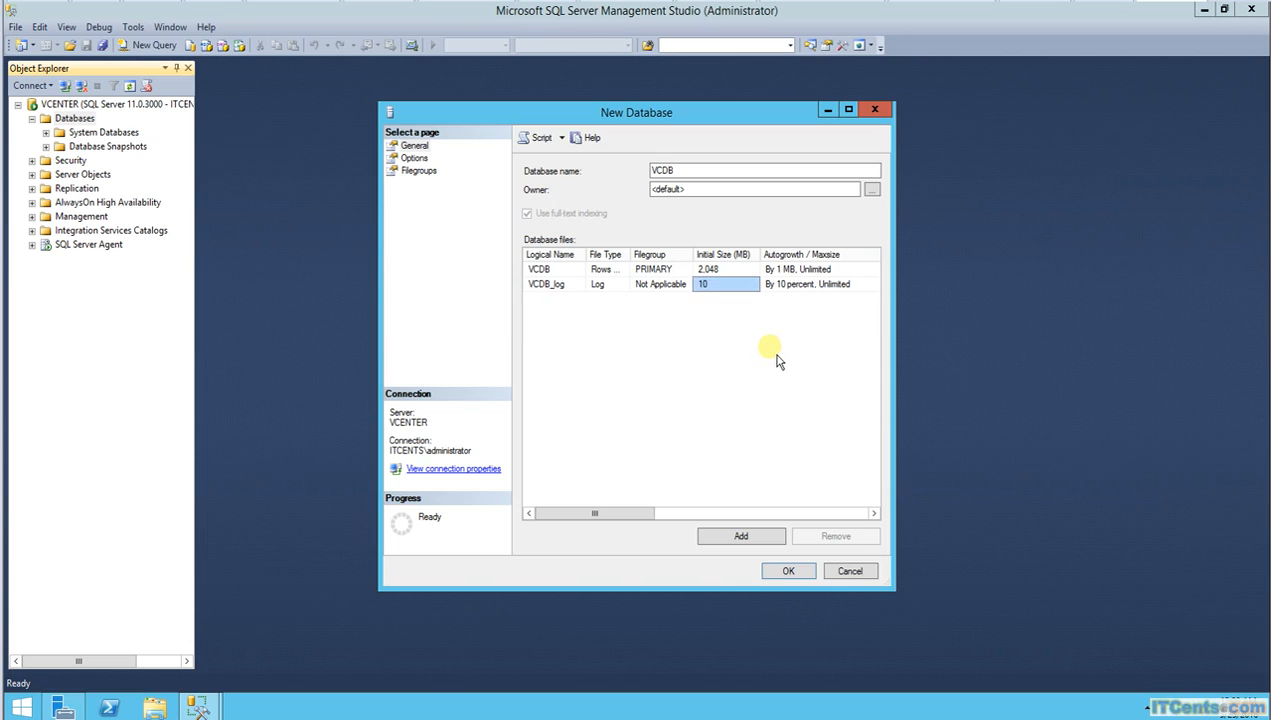
pyautogui.click(540, 269)
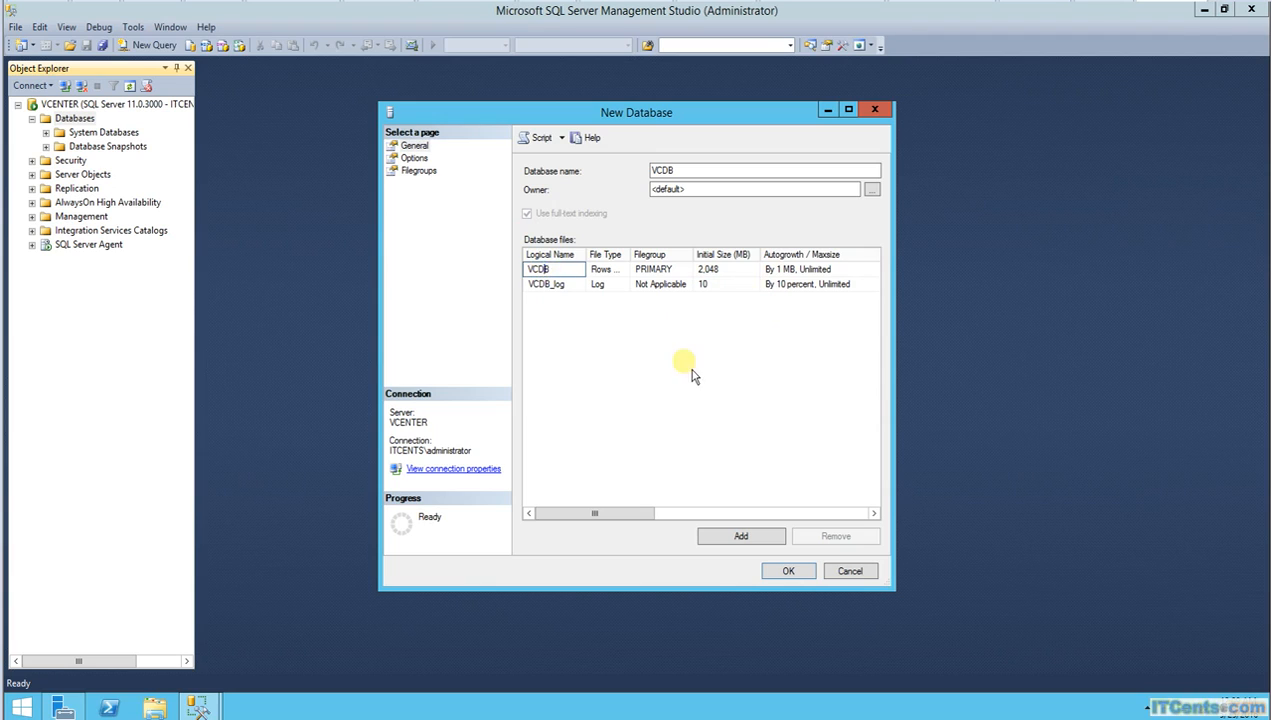
pyautogui.click(605, 269)
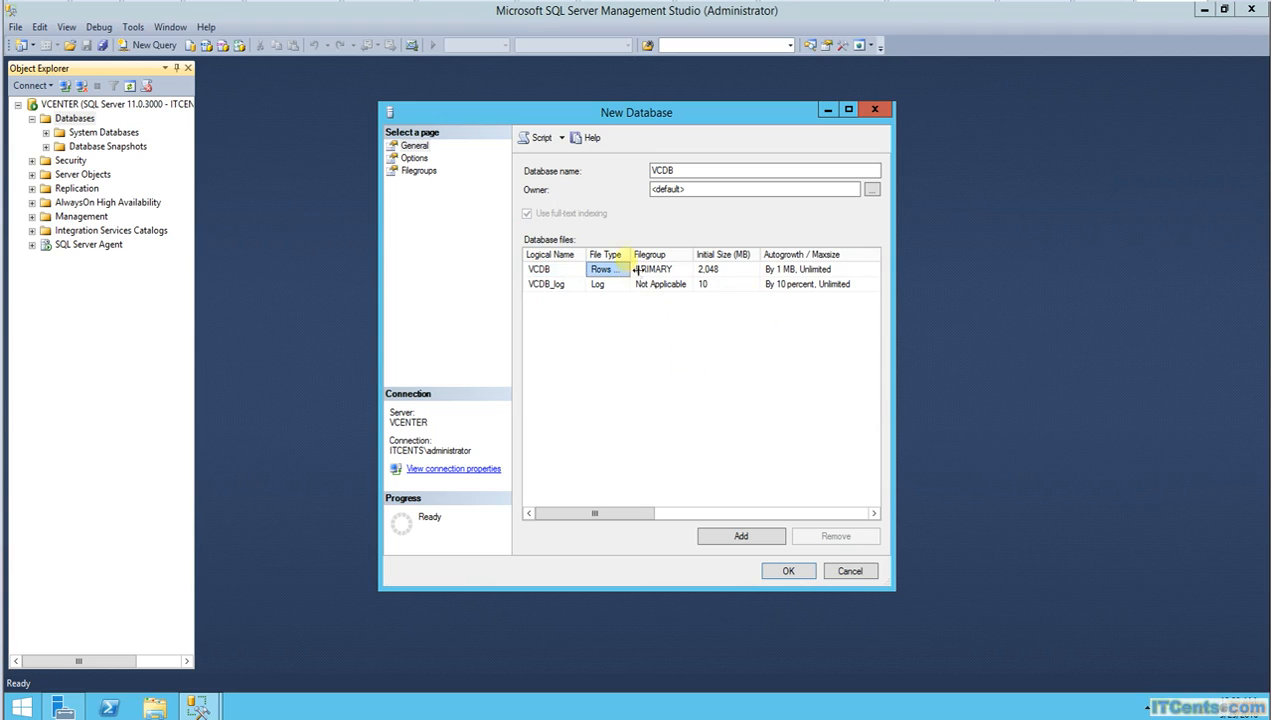
pyautogui.click(722, 269)
pyautogui.click(732, 374)
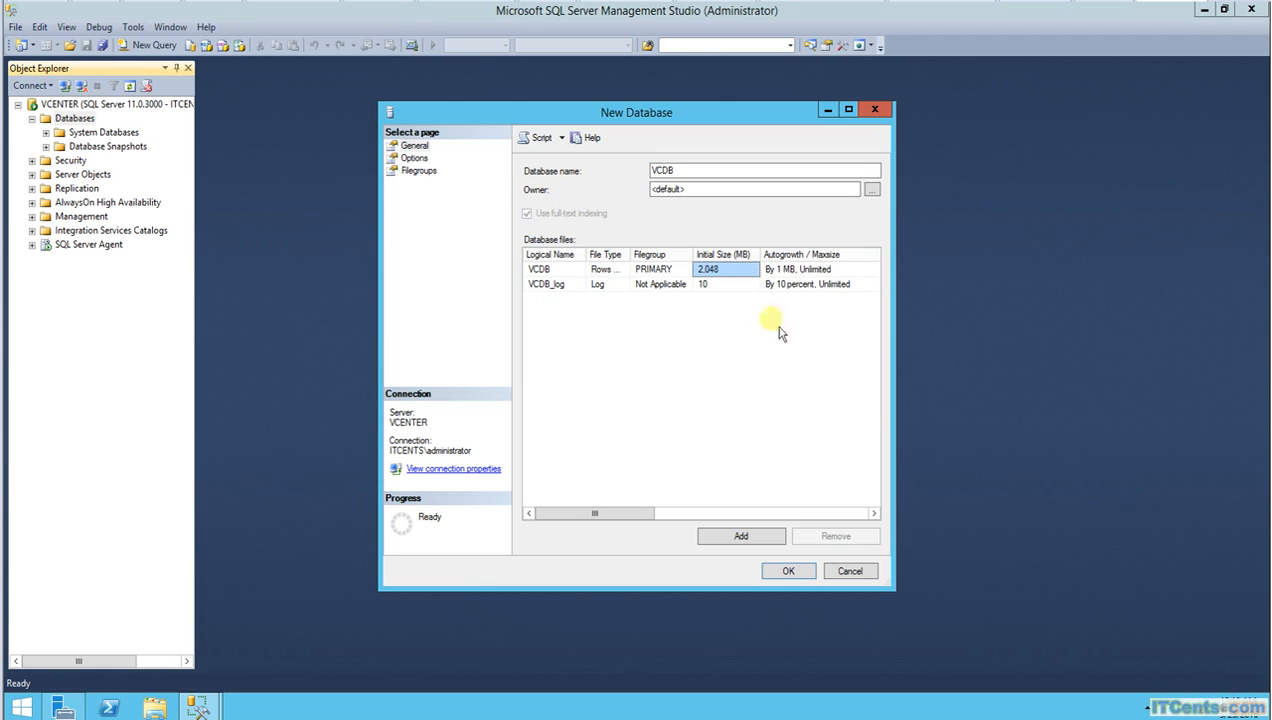
# Step: Set the new database's recovery model to Simple
pyautogui.click(414, 158)
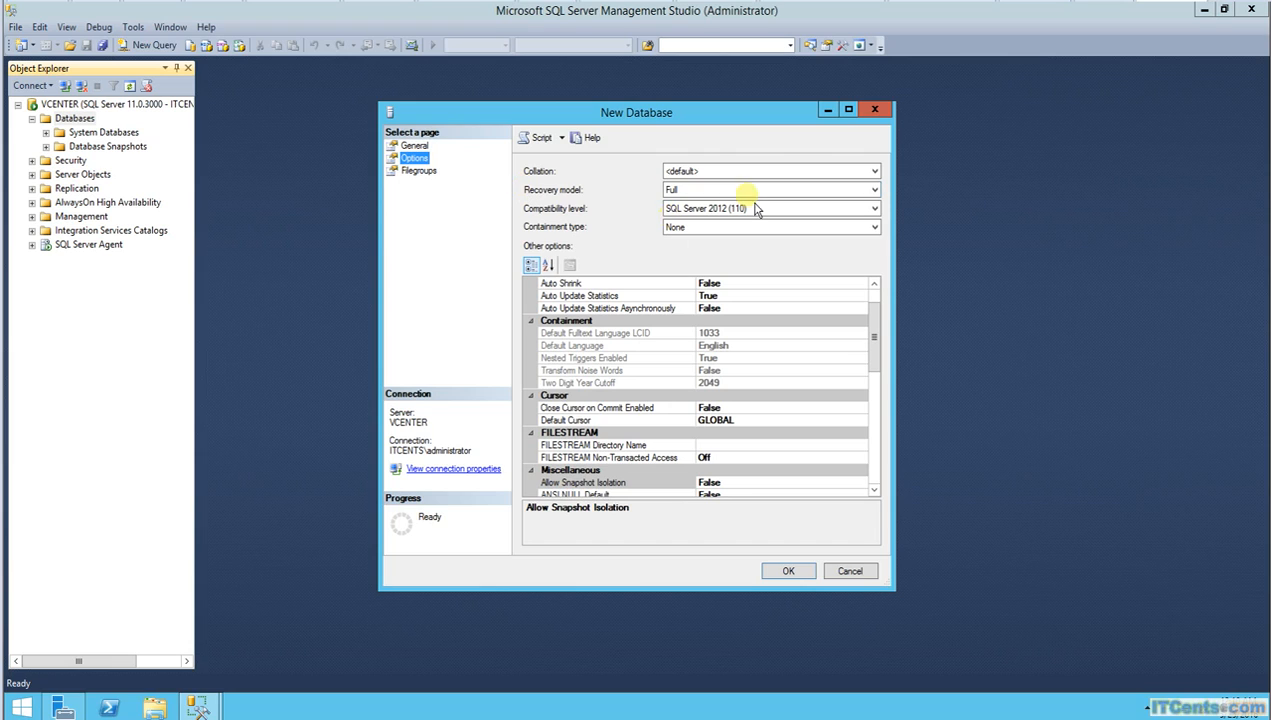
pyautogui.click(706, 190)
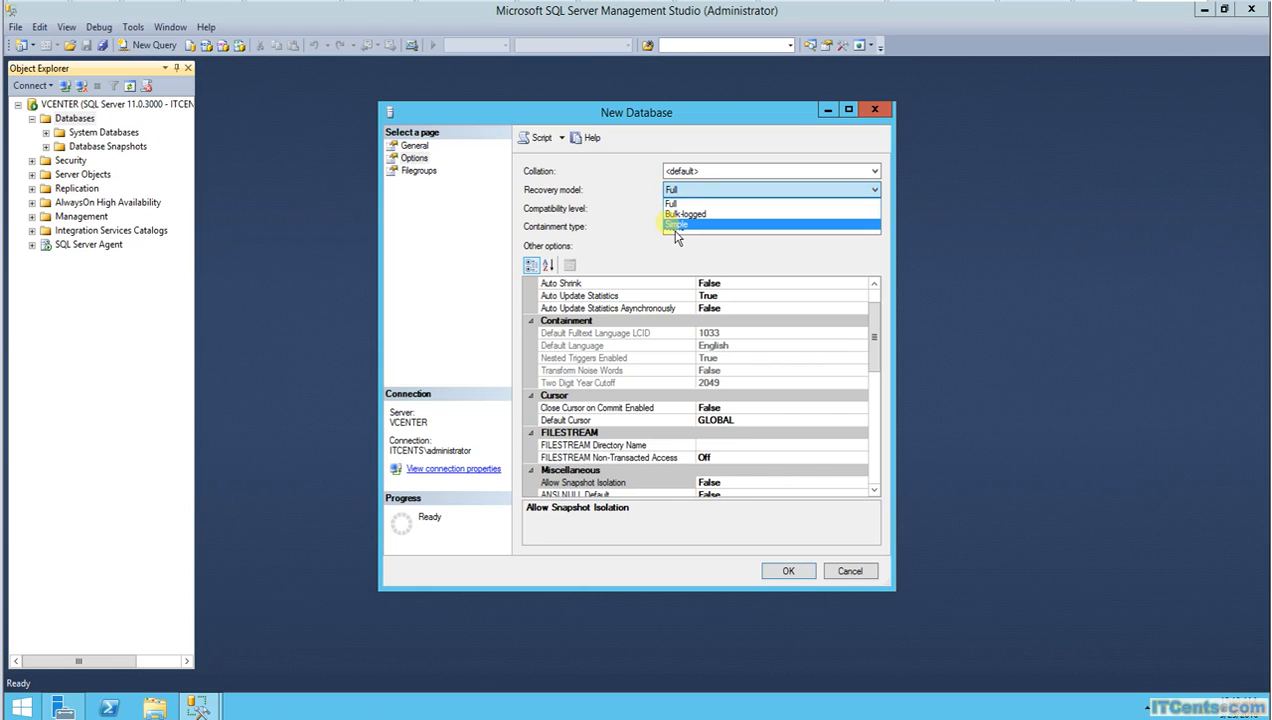
pyautogui.click(676, 226)
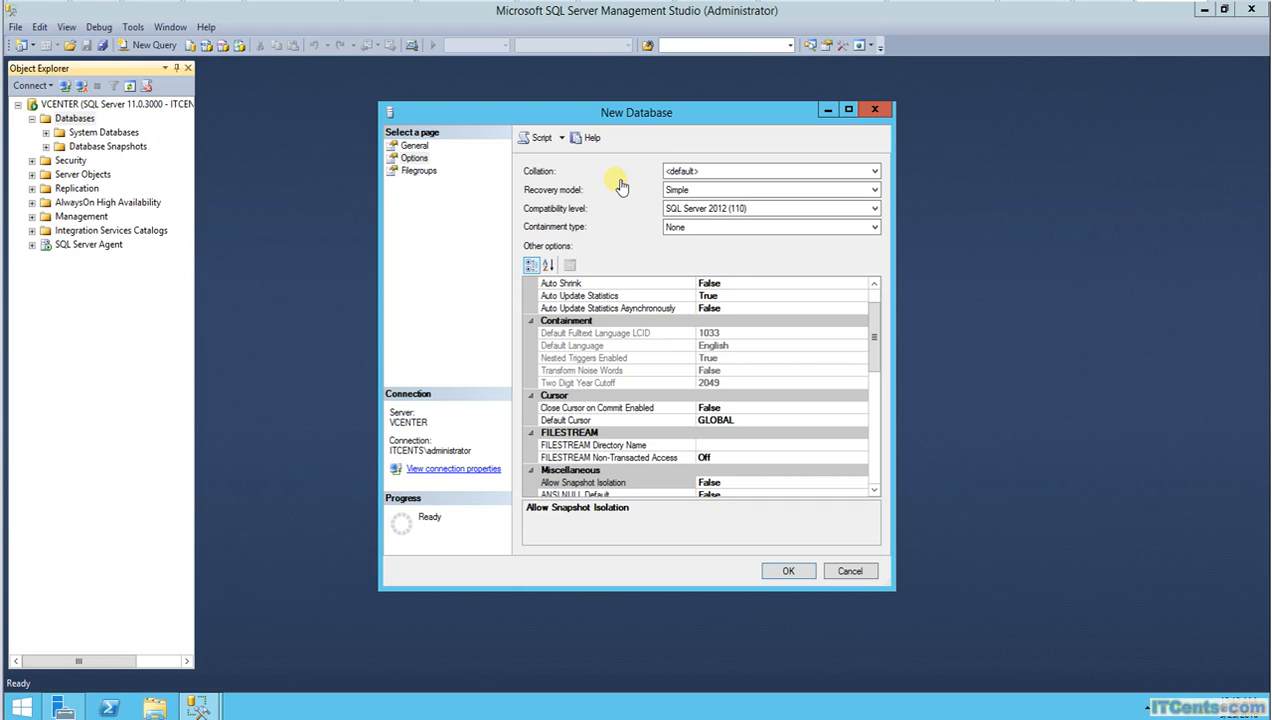
# Step: Review the Filegroups and General pages of the new database and create VCDB
pyautogui.click(414, 146)
pyautogui.click(418, 171)
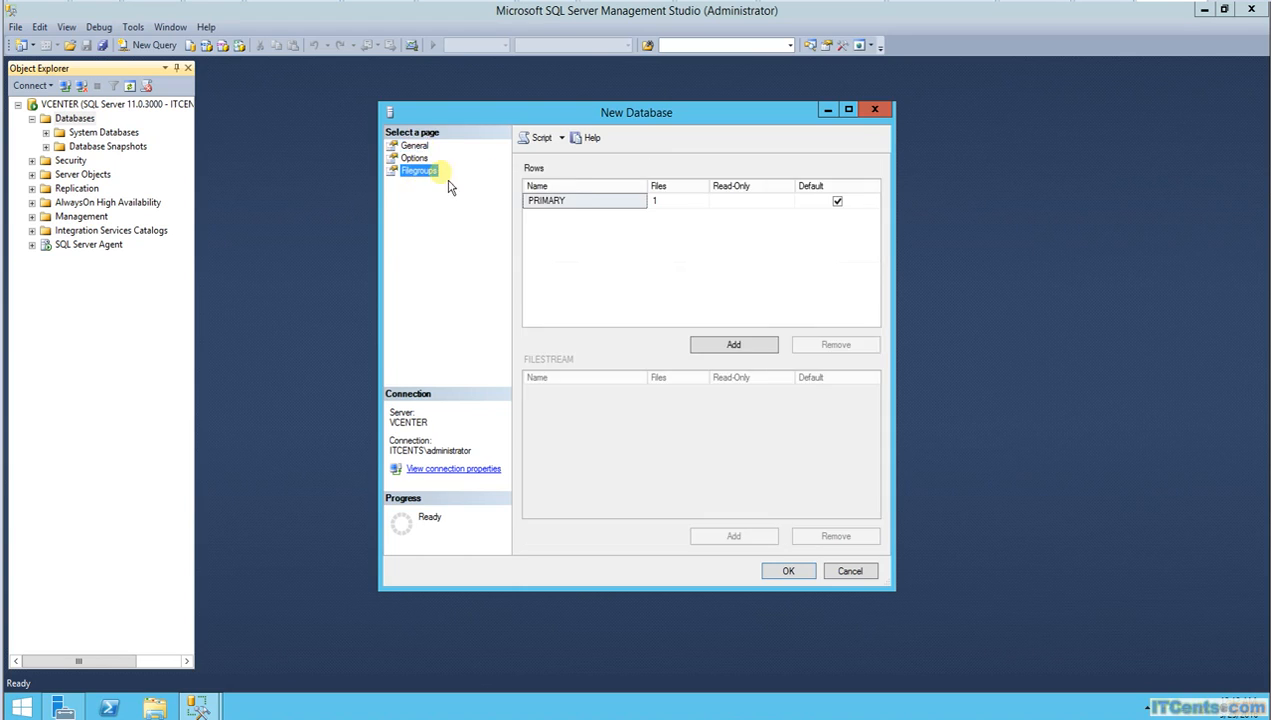
pyautogui.click(414, 146)
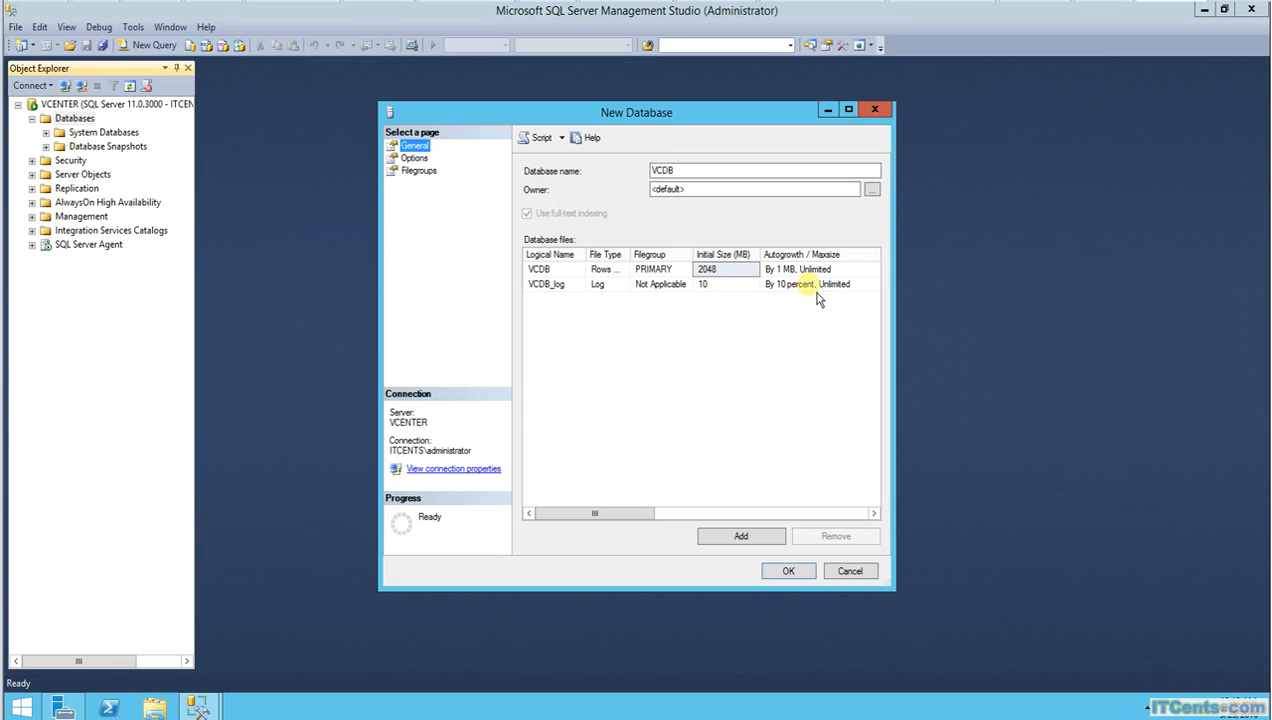
pyautogui.click(797, 587)
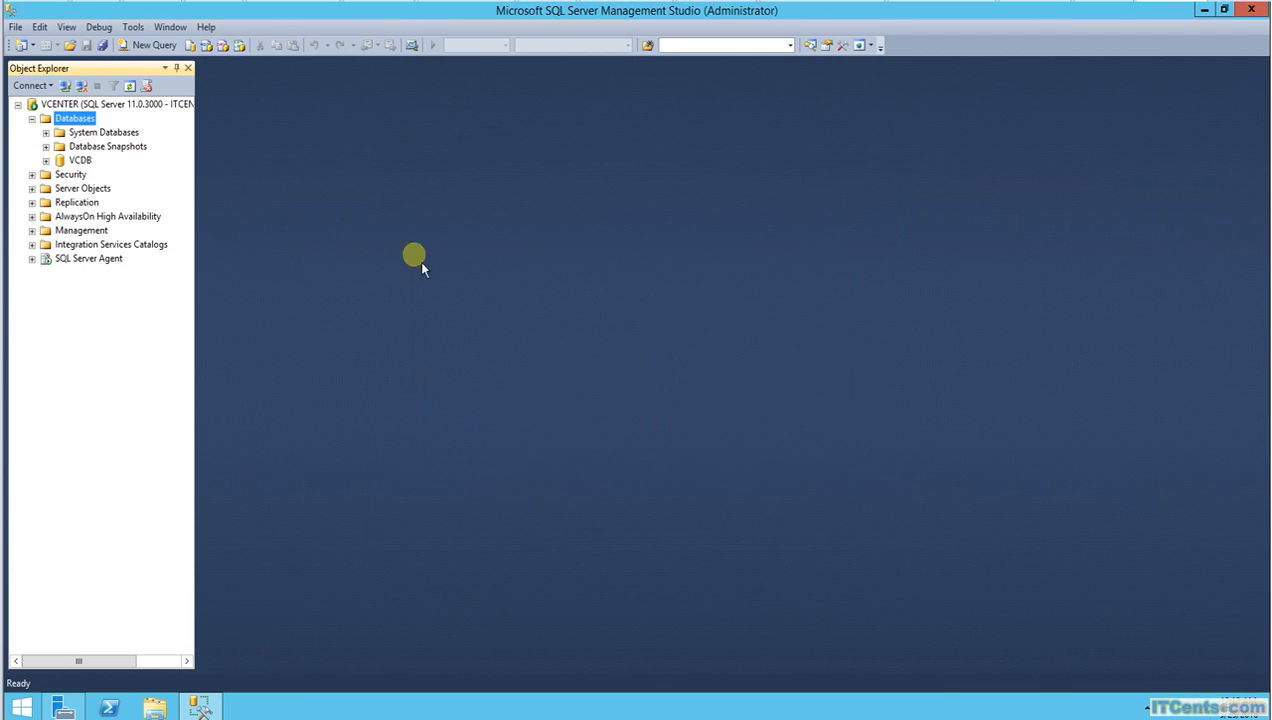
# Step: Open the VCENTER server's memory properties and select the maximum server memory value
pyautogui.rightClick(114, 108)
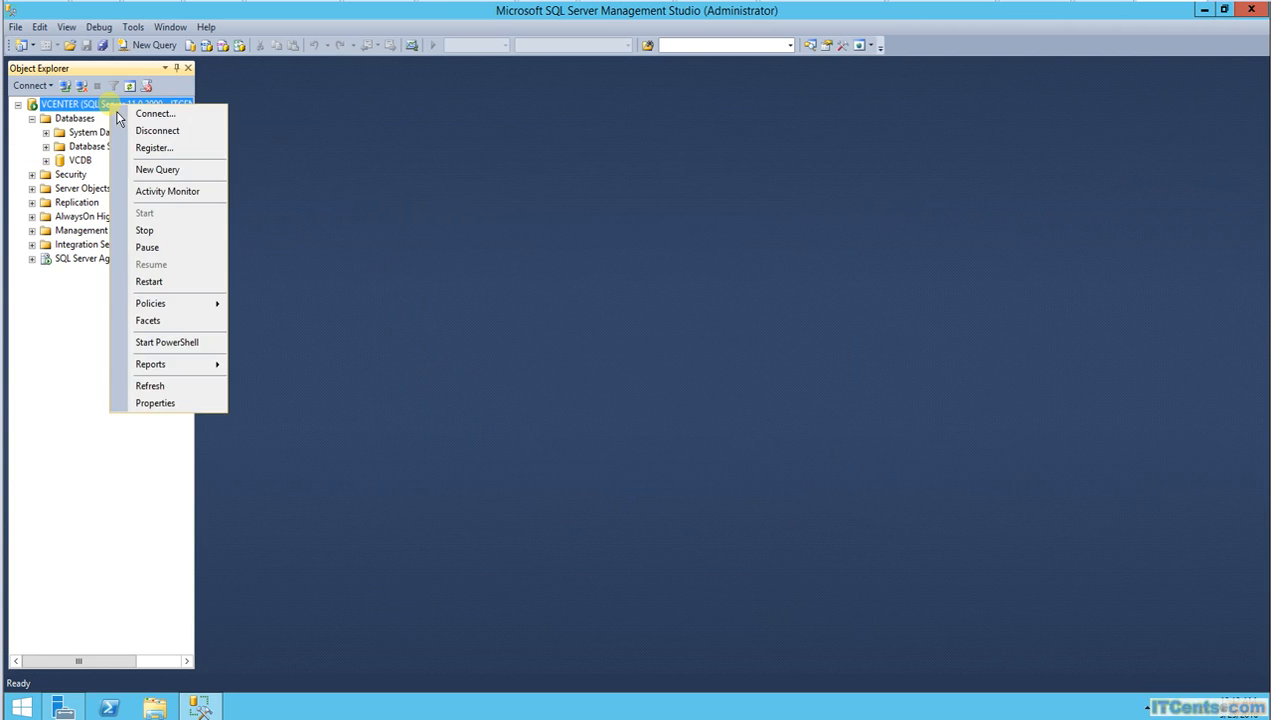
pyautogui.click(174, 410)
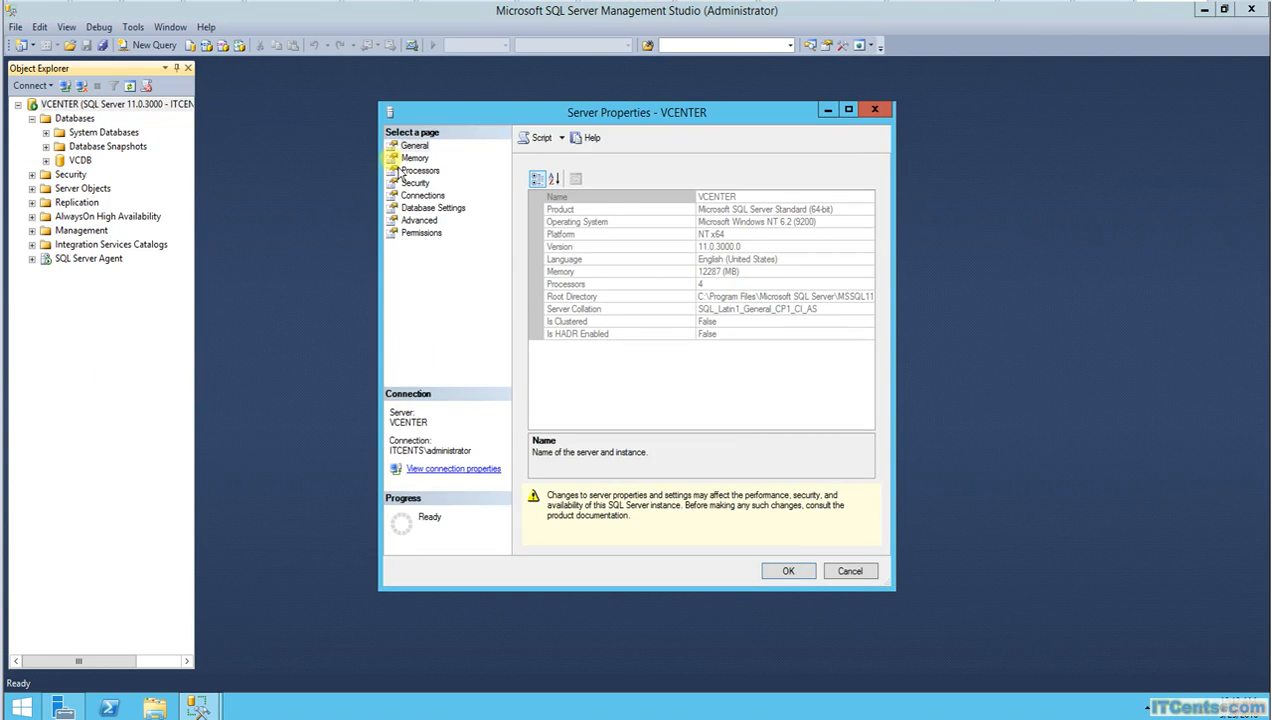
pyautogui.click(412, 159)
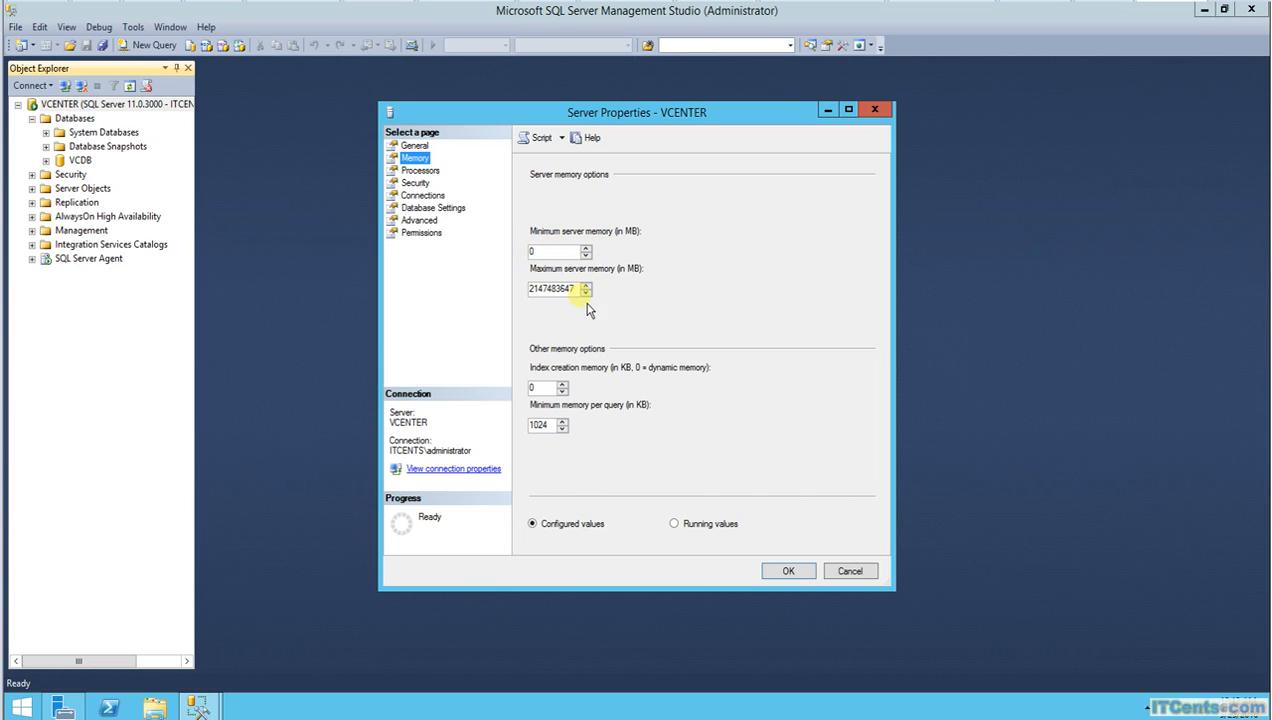
pyautogui.moveTo(578, 288); pyautogui.dragTo(480, 290)
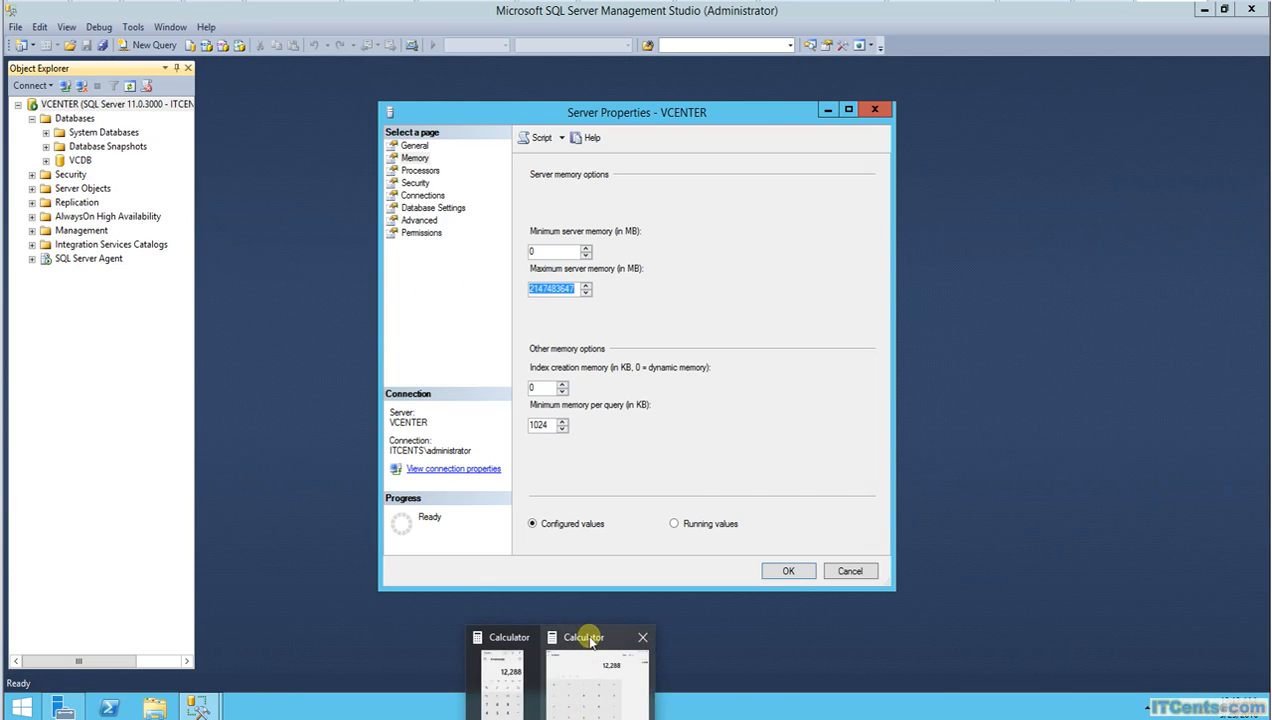
# Step: Switch to Calculator, clear the previous result and multiply 6 by 1024
pyautogui.click(592, 644)
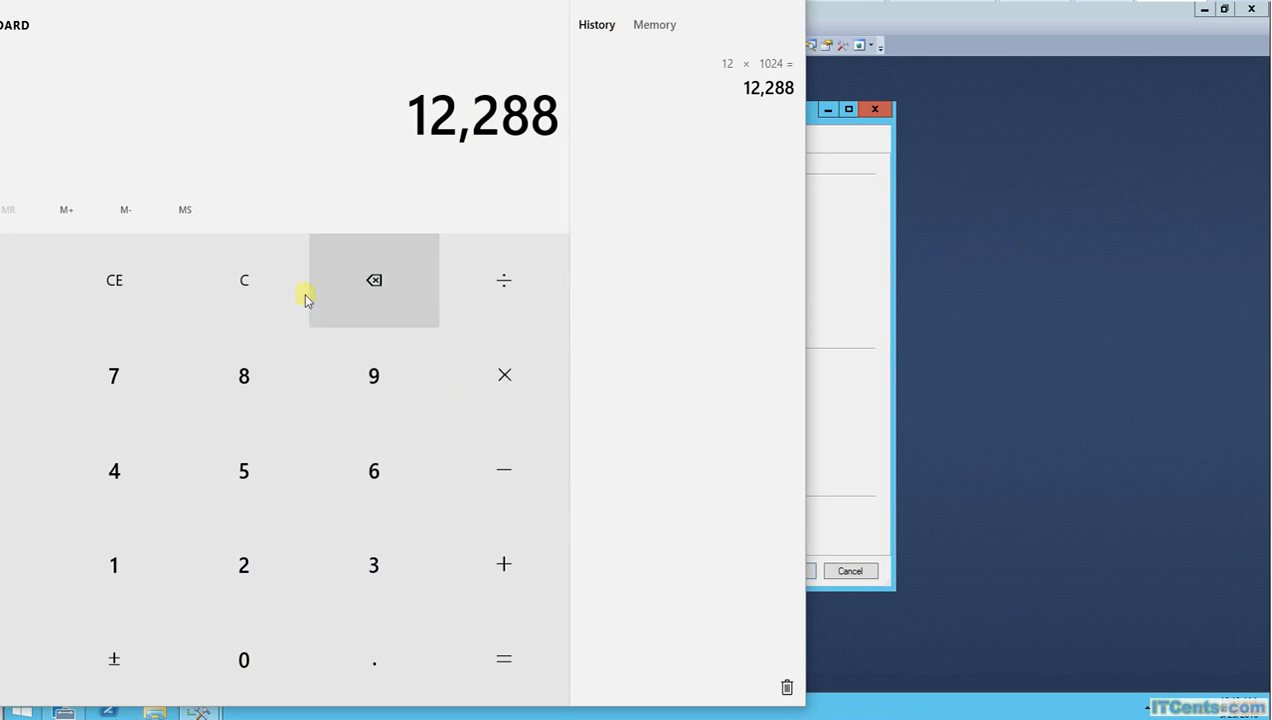
pyautogui.click(268, 289)
pyautogui.click(372, 471)
pyautogui.click(508, 377)
pyautogui.click(80, 603)
pyautogui.click(233, 628)
pyautogui.click(236, 558)
pyautogui.click(125, 476)
pyautogui.click(482, 622)
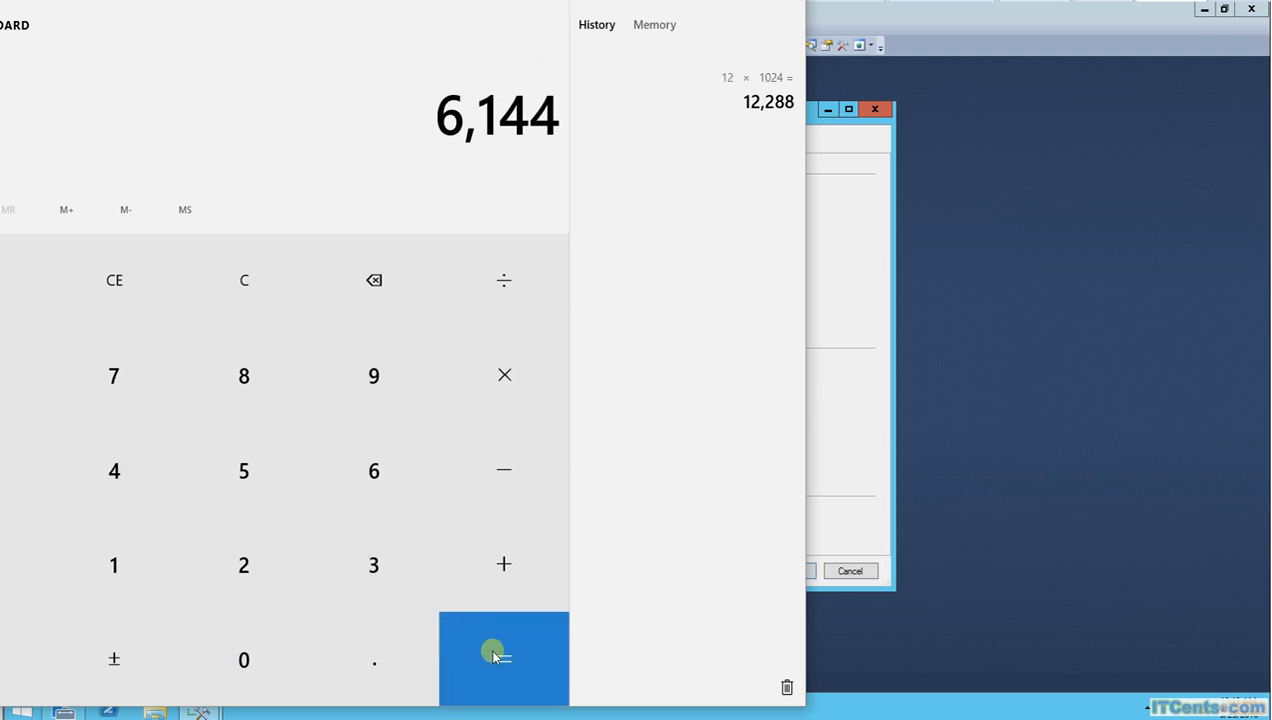
# Step: Return to SQL Server Management Studio, set the maximum server memory to 6144 MB, compare the running values and accept the server properties
pyautogui.hotkey('alt', 'Tab')
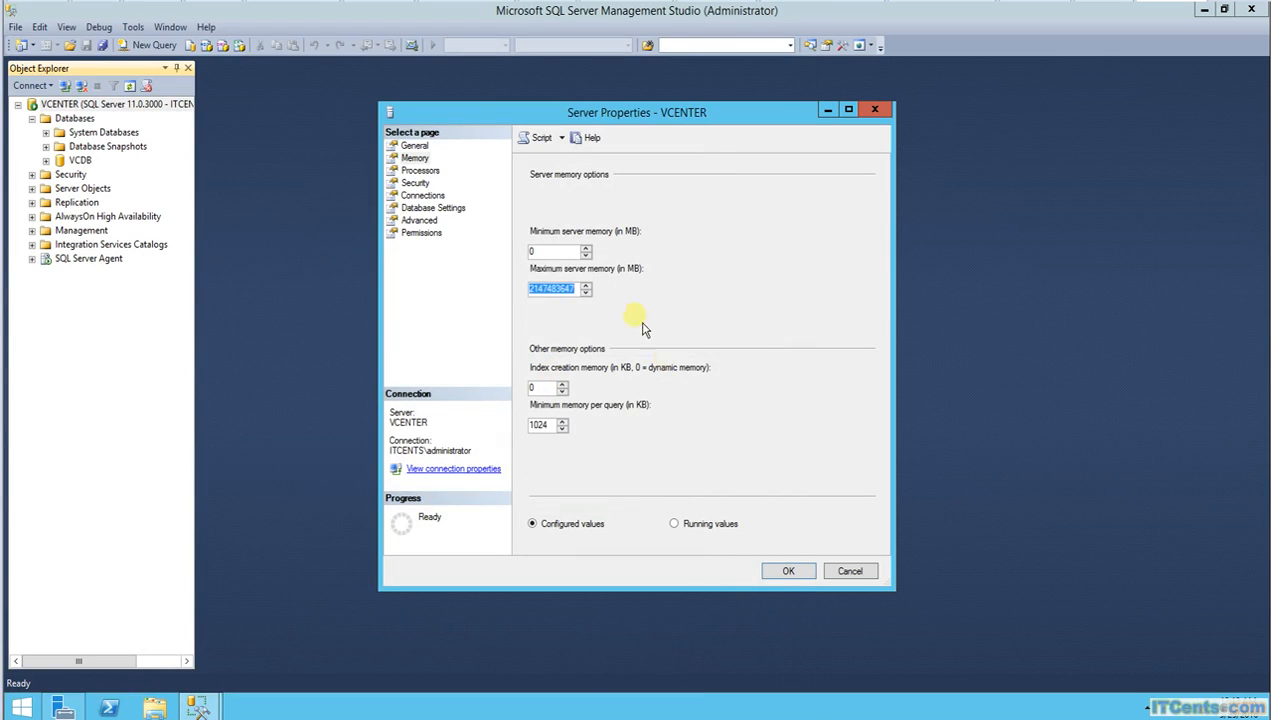
pyautogui.write('6144')
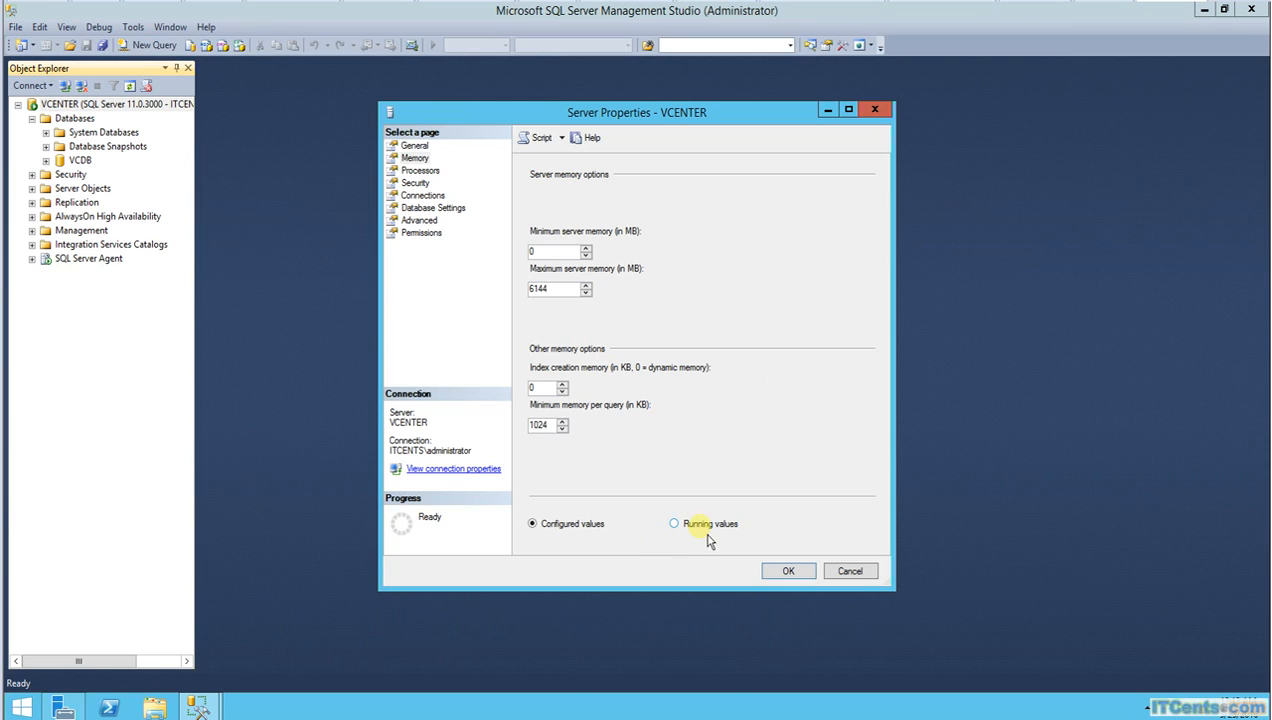
pyautogui.click(674, 523)
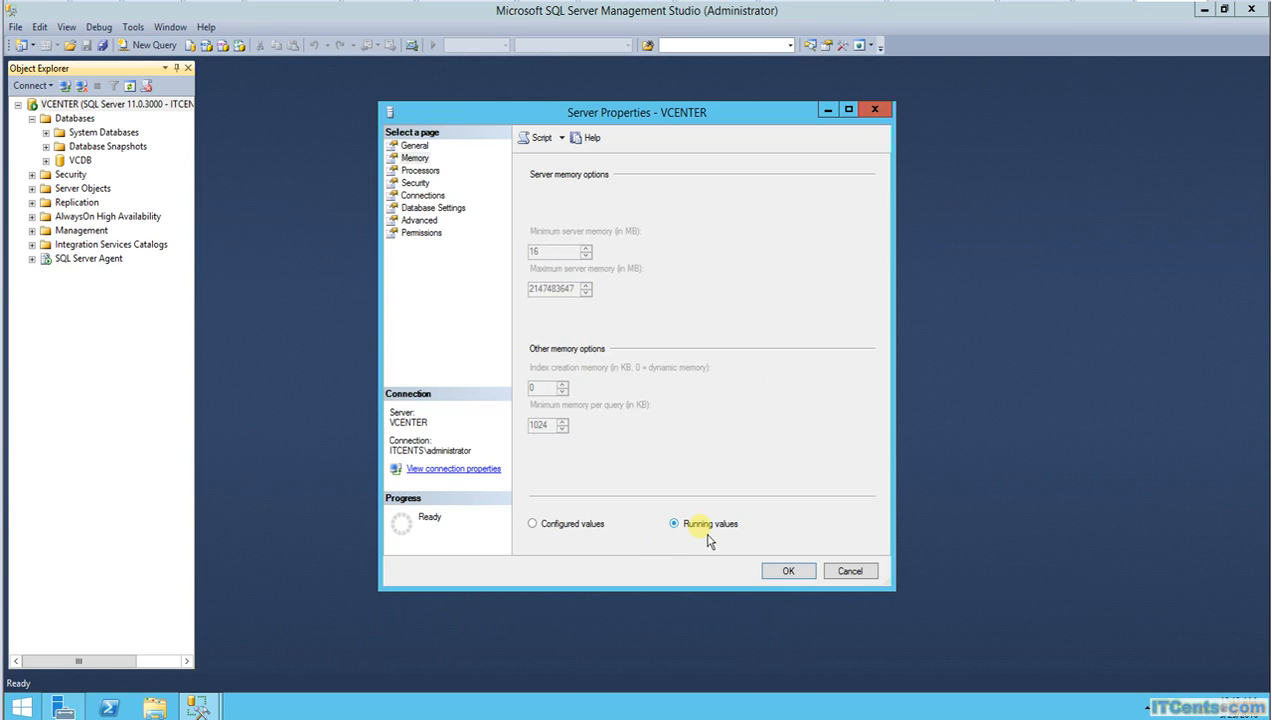
pyautogui.click(569, 528)
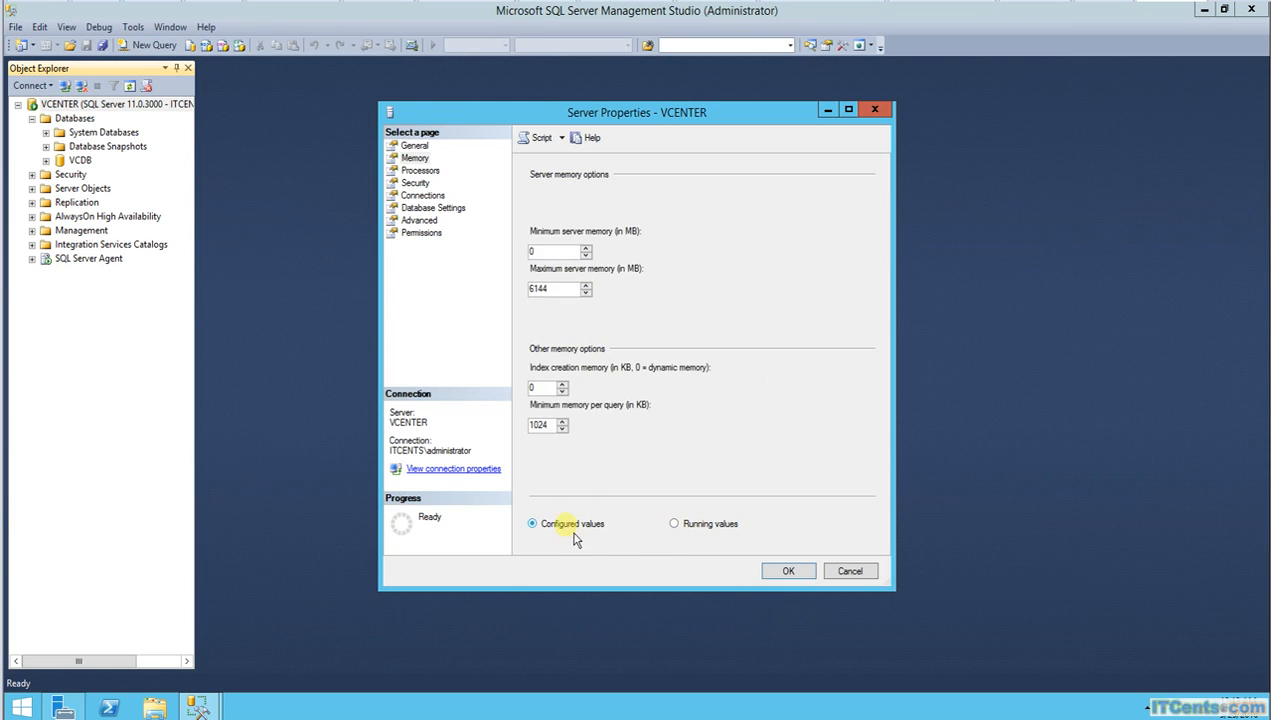
pyautogui.click(806, 577)
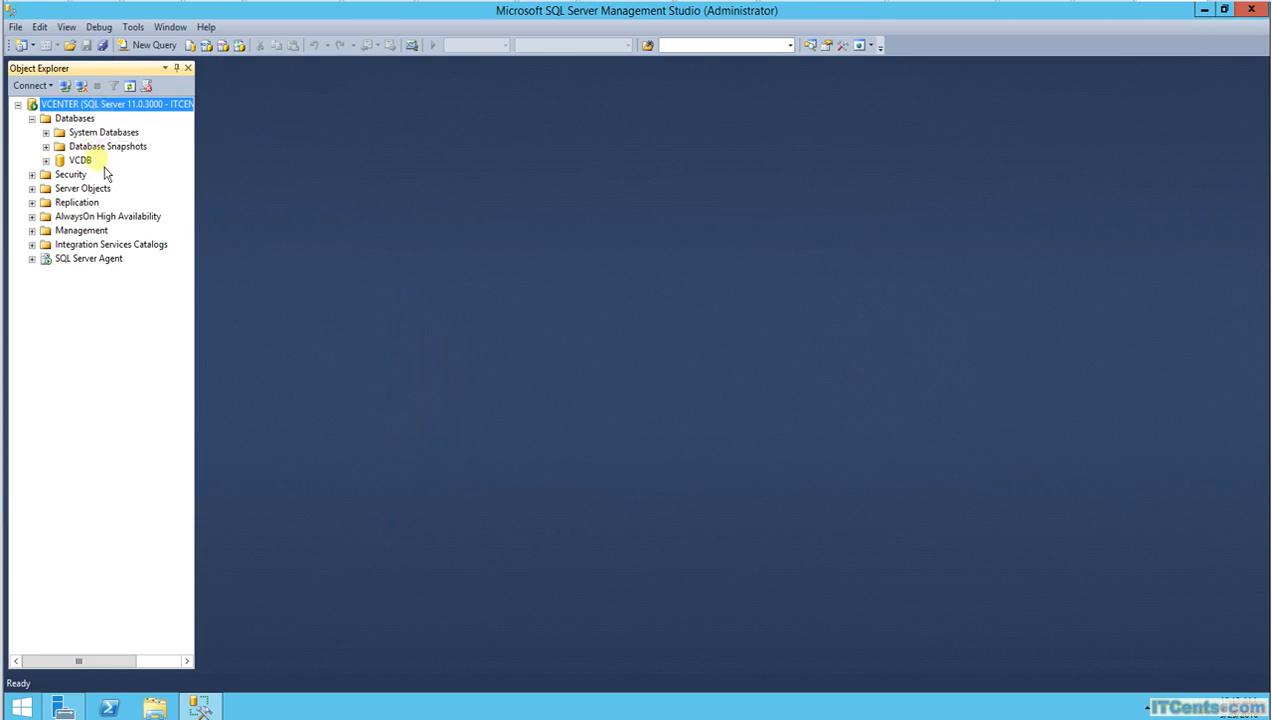
# Step: Start a new login named vcdb under the server's security logins, using SQL Server authentication
pyautogui.click(31, 174)
pyautogui.click(45, 188)
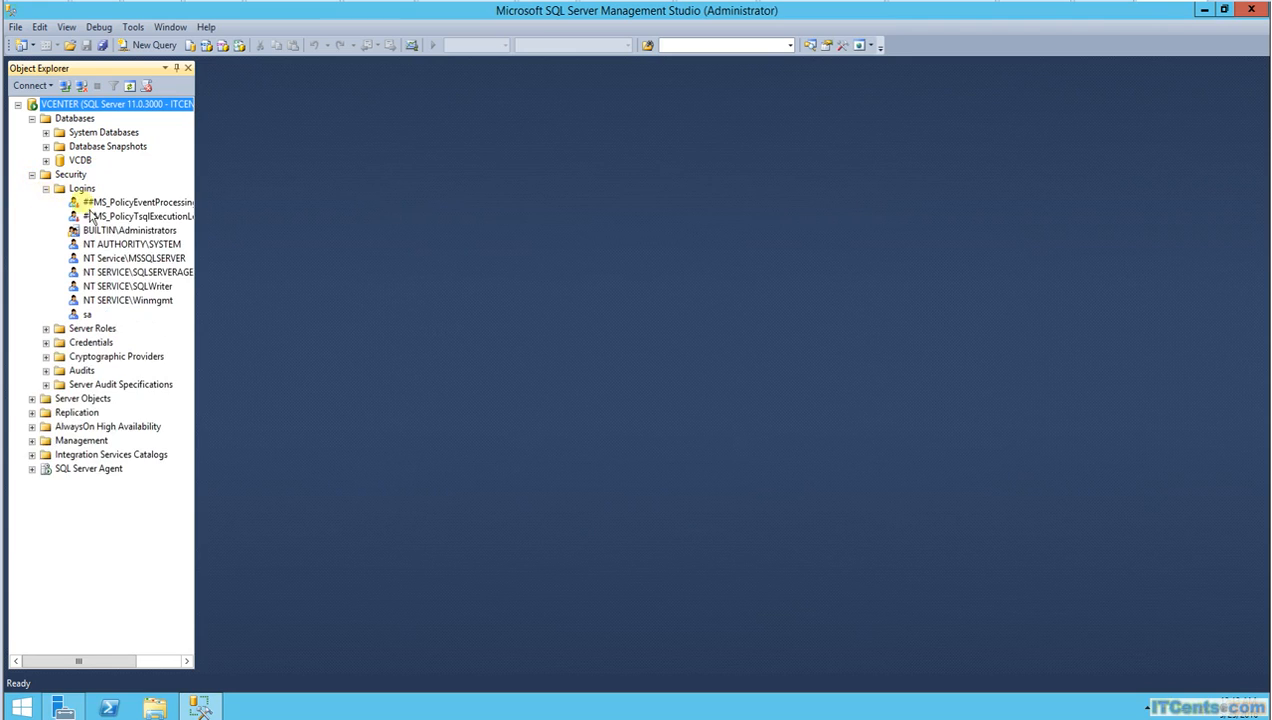
pyautogui.rightClick(88, 189)
pyautogui.click(112, 200)
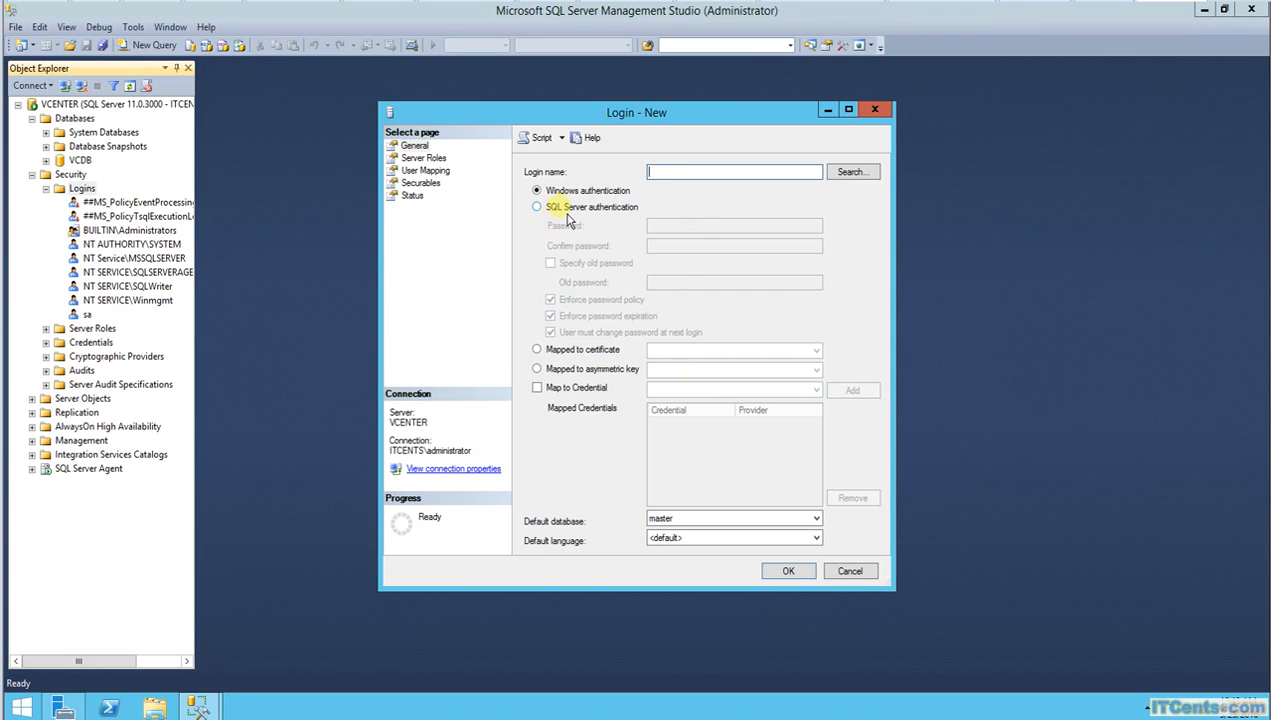
pyautogui.click(564, 207)
pyautogui.click(655, 172)
pyautogui.write('vcdb')
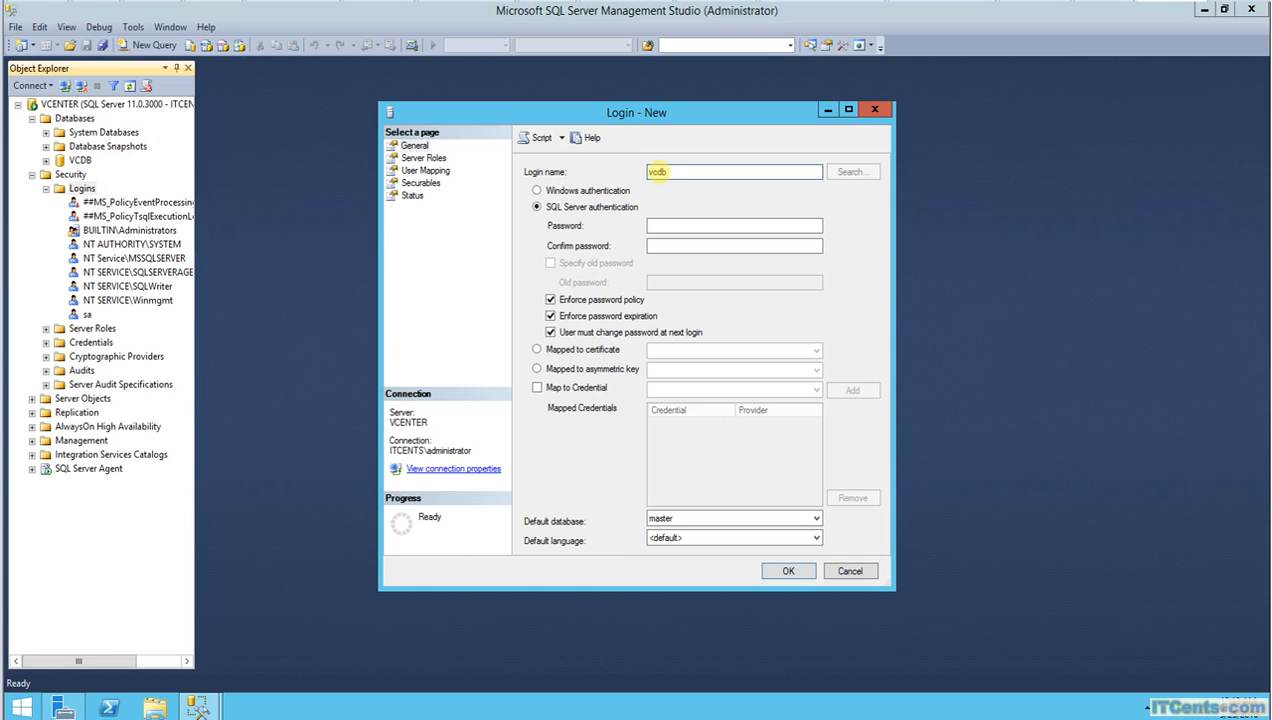
# Step: Enter and confirm the password for the vcdb login
pyautogui.click(662, 226)
pyautogui.write('****')
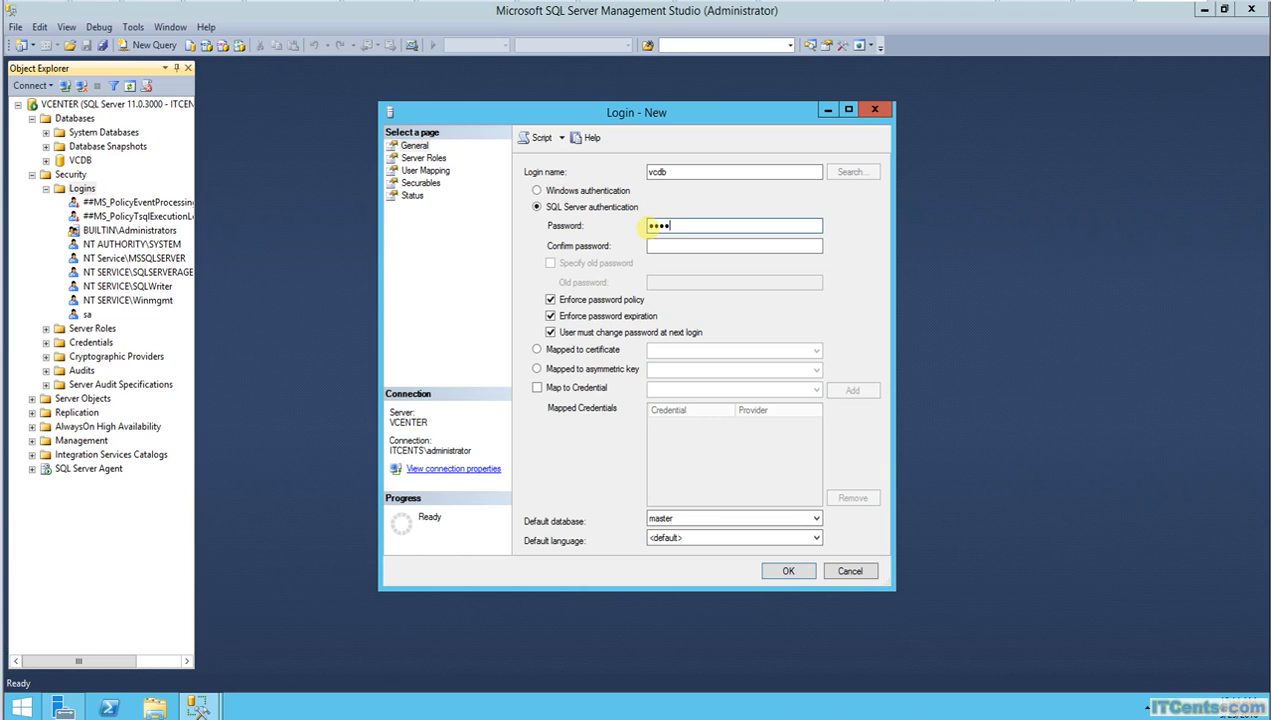
pyautogui.write('****')
pyautogui.press('Tab')
pyautogui.write('********')
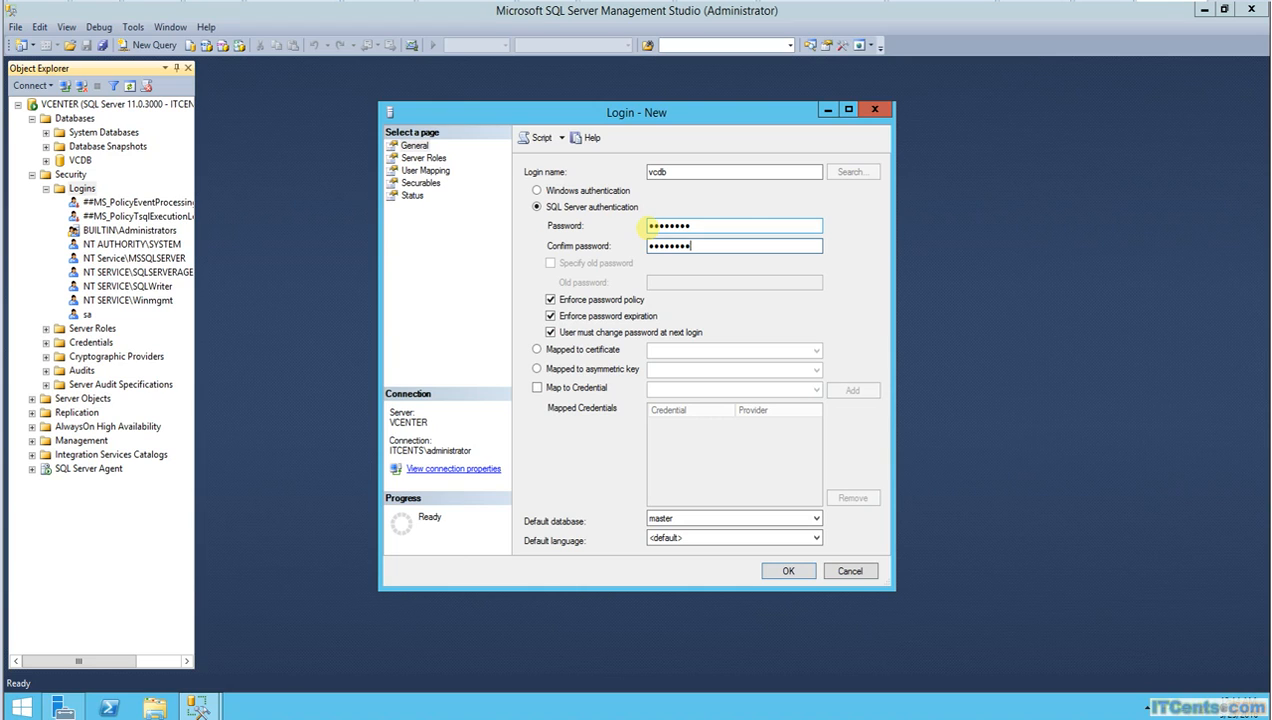
# Step: Disable password policy enforcement for the new login and set its default database to VCDB
pyautogui.click(600, 300)
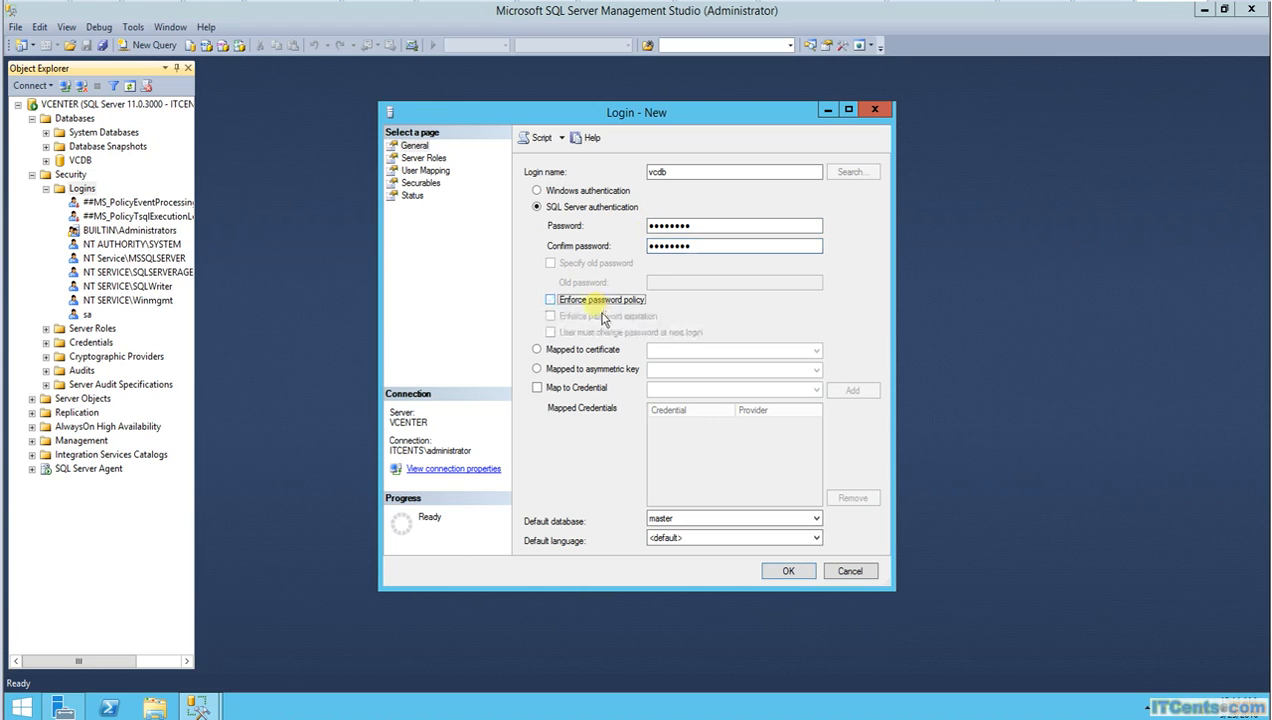
pyautogui.click(816, 518)
pyautogui.click(660, 573)
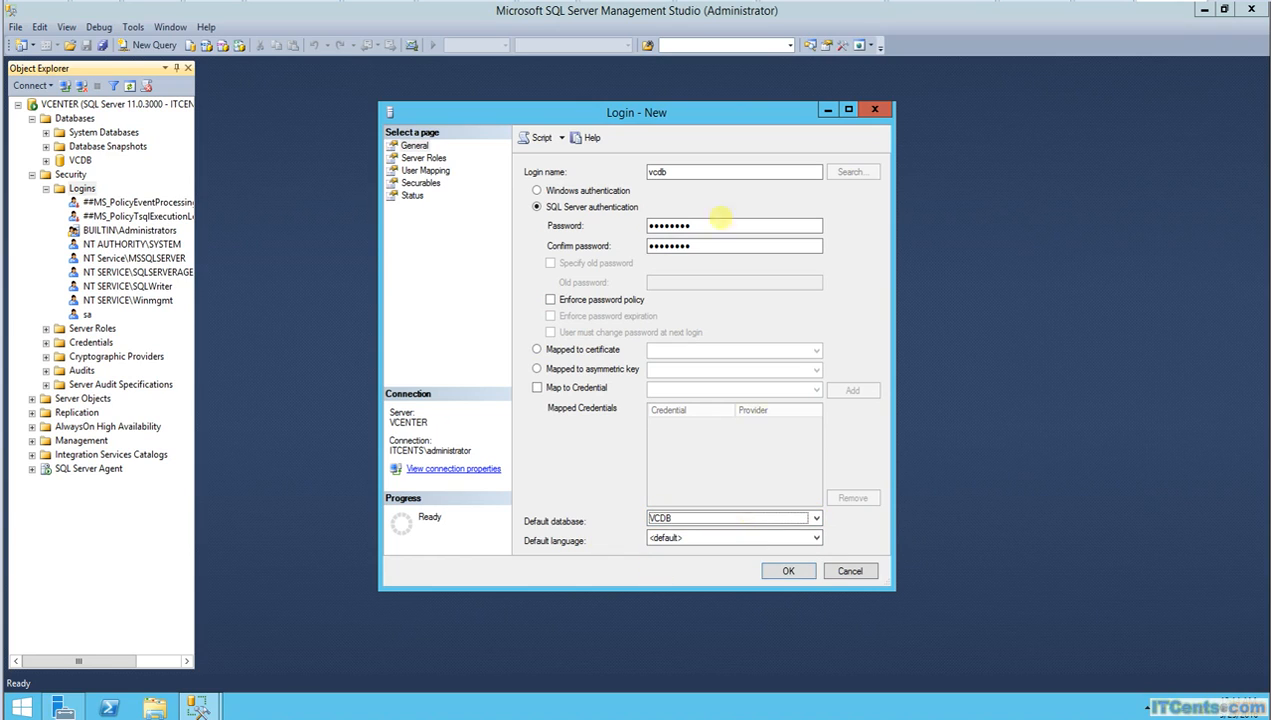
# Step: Grant the login the sysadmin server role and map it to the VCDB database with the db_owner role
pyautogui.click(424, 159)
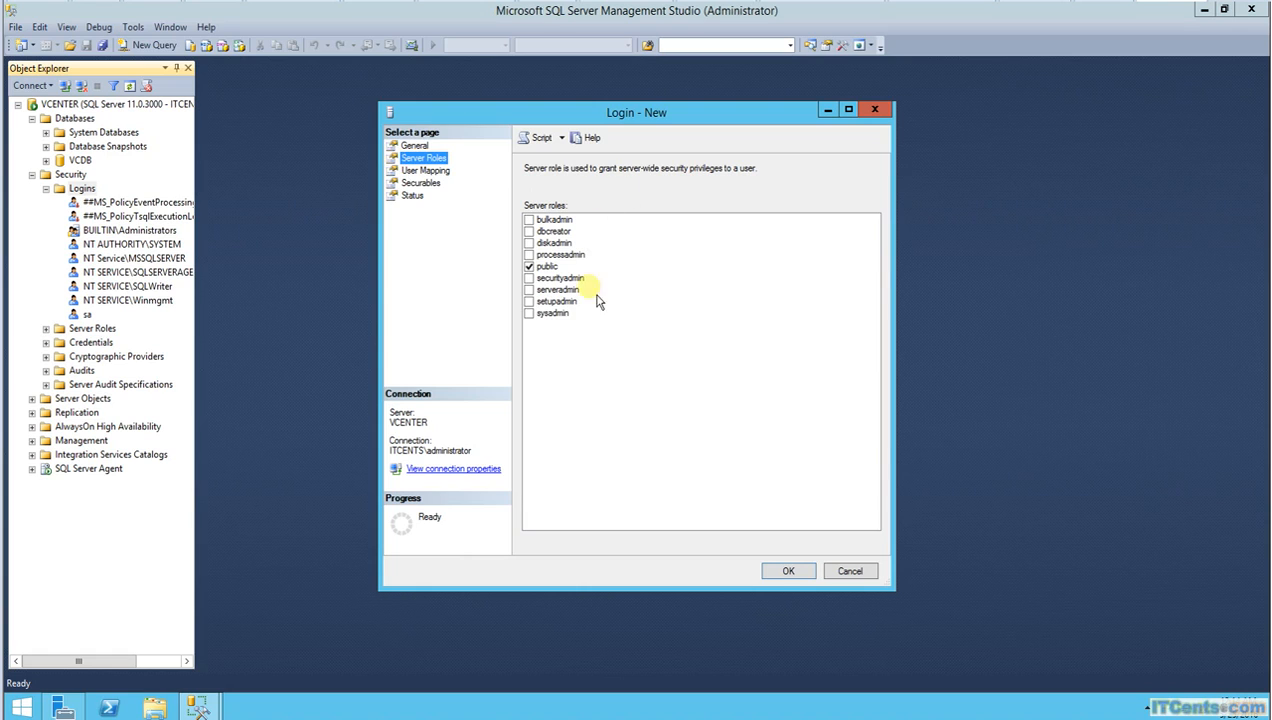
pyautogui.click(529, 314)
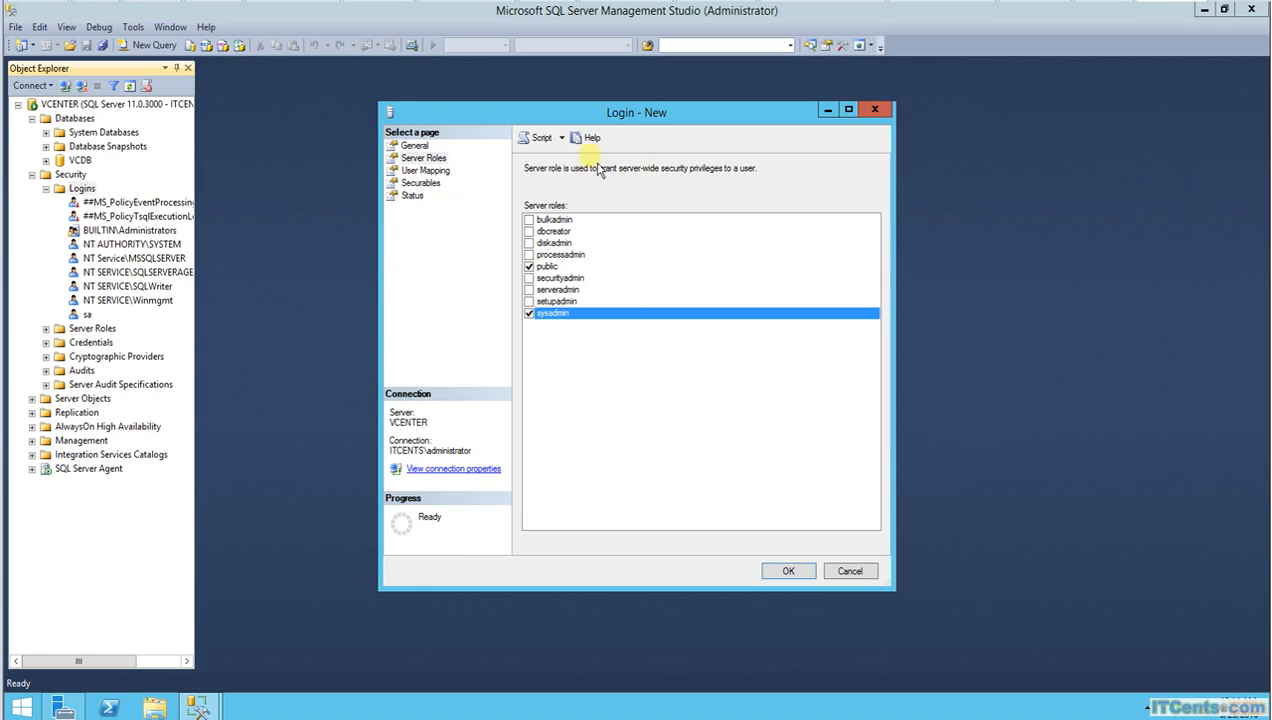
pyautogui.click(425, 170)
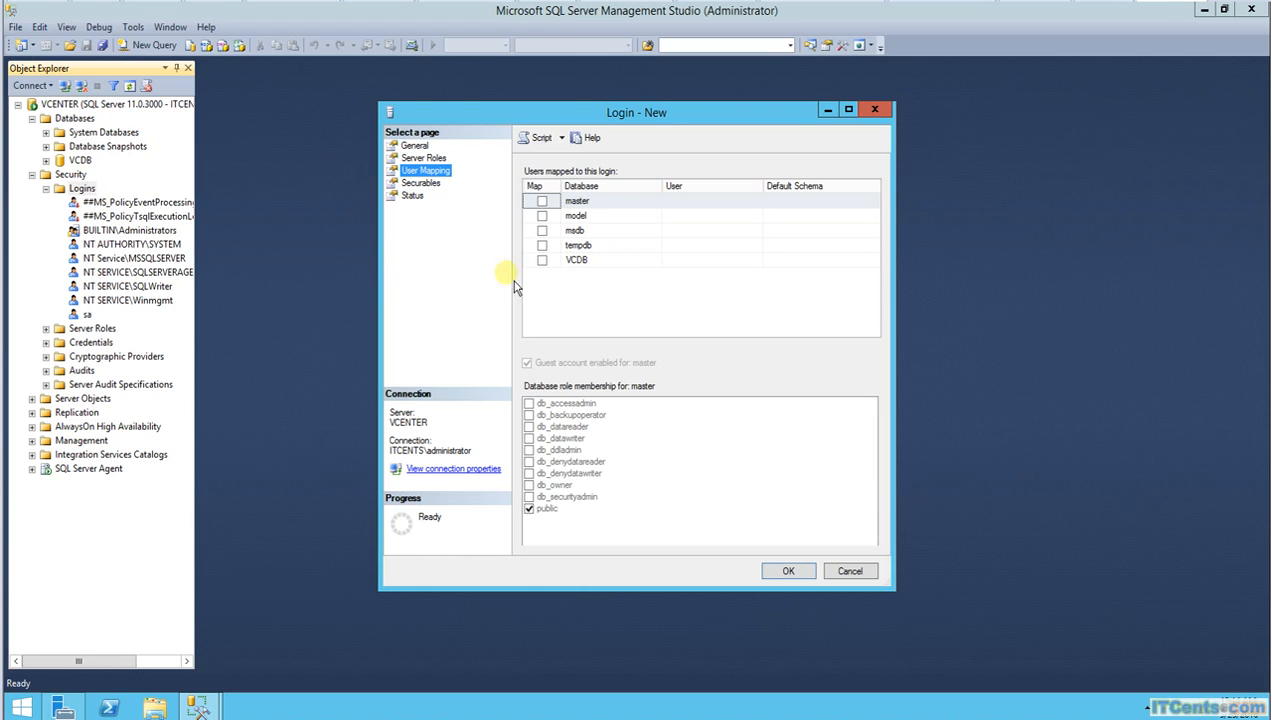
pyautogui.click(542, 260)
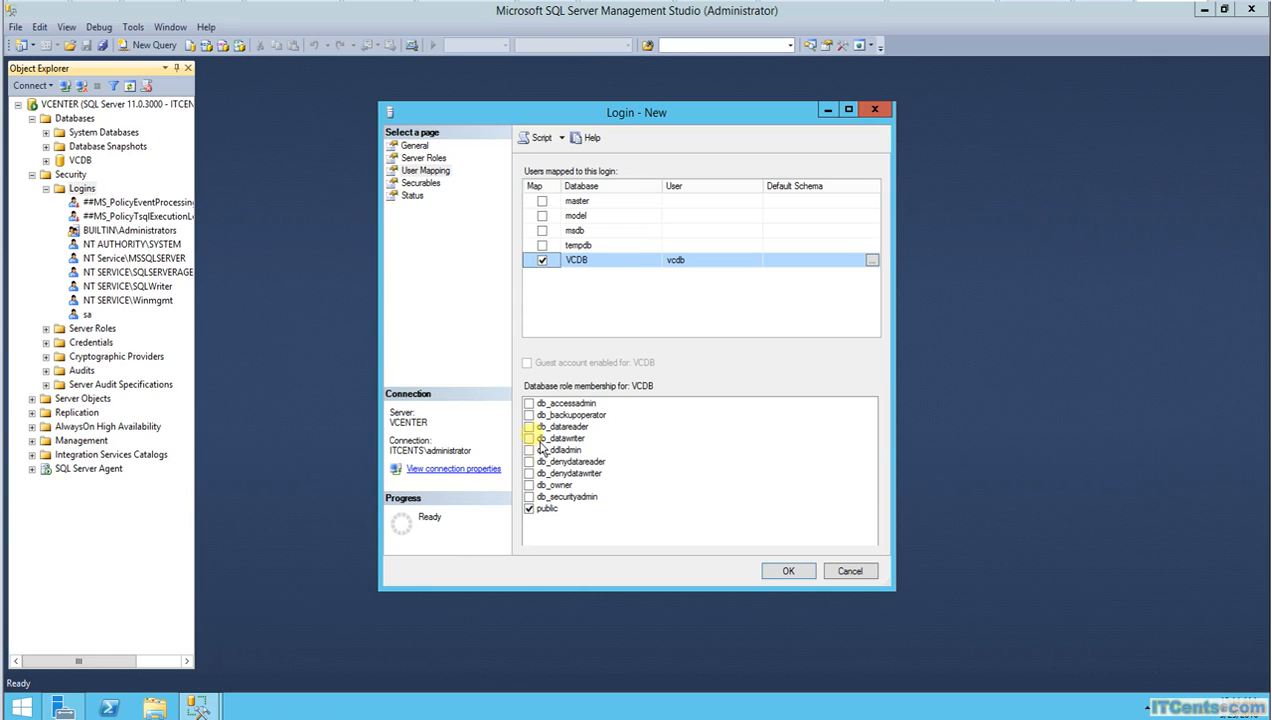
pyautogui.click(529, 485)
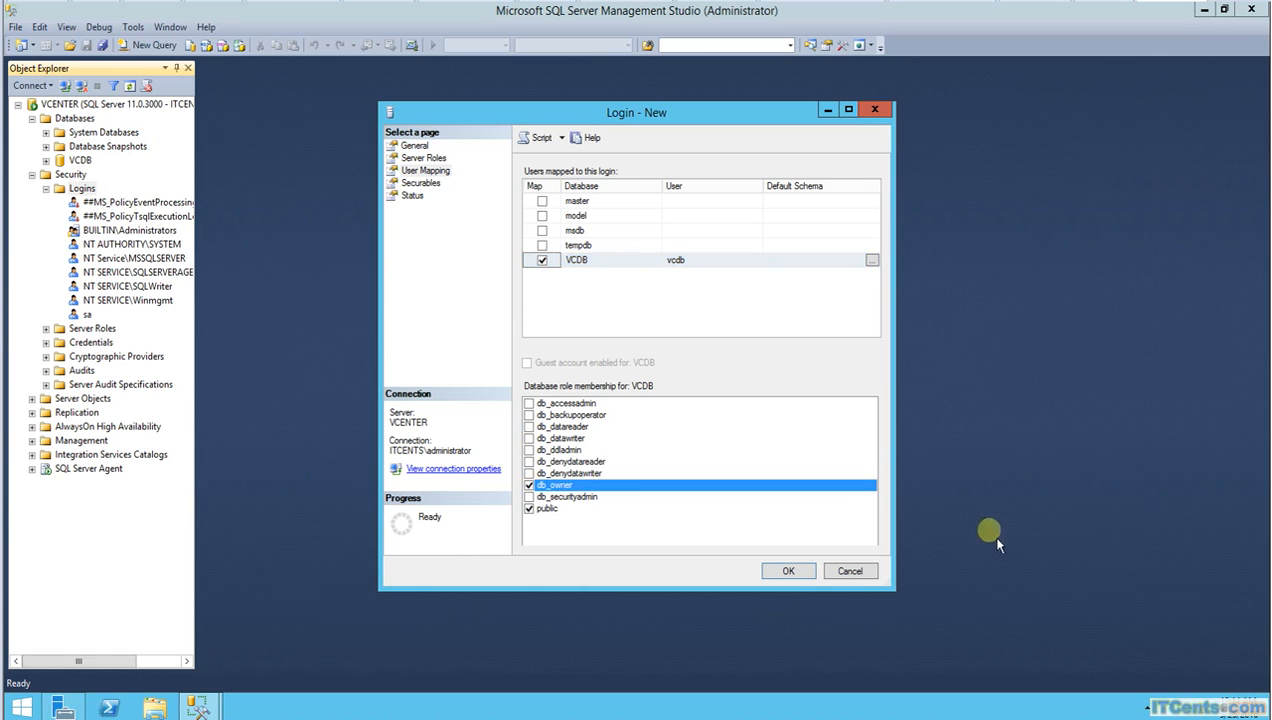
# Step: Review the login's Securables, Status and General pages, create the login and select it among the logins
pyautogui.click(422, 184)
pyautogui.click(416, 197)
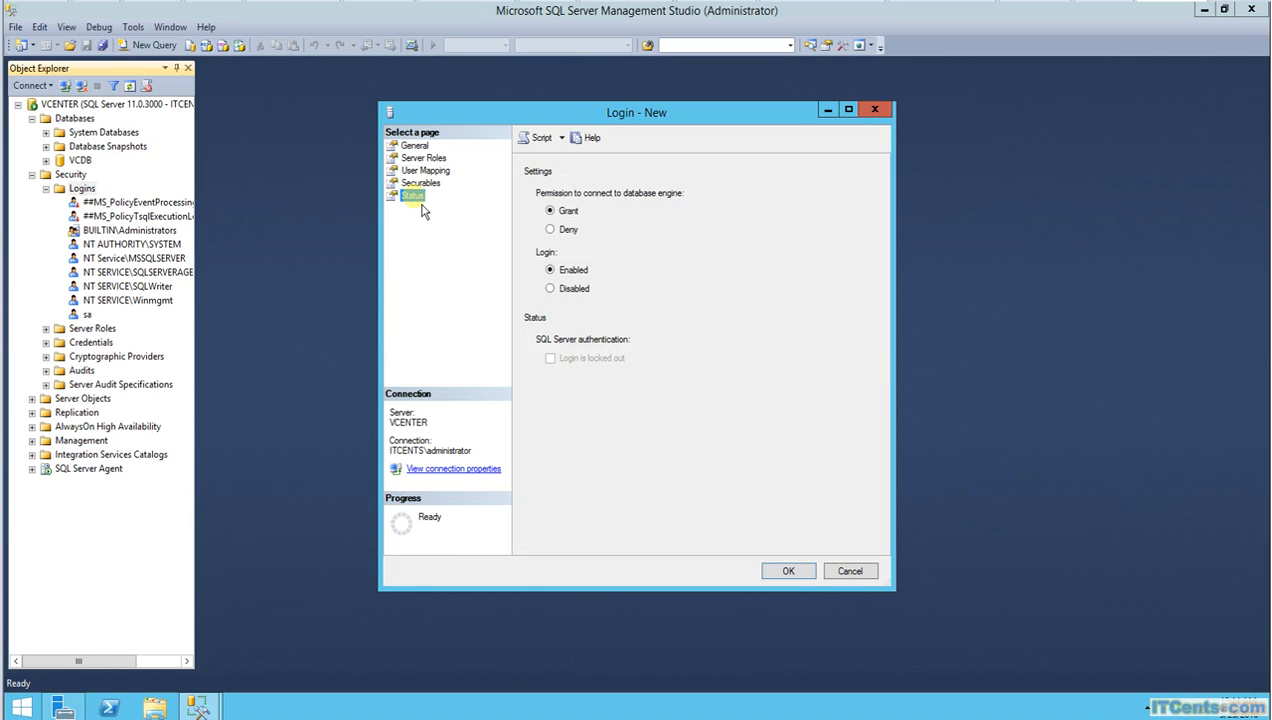
pyautogui.click(414, 146)
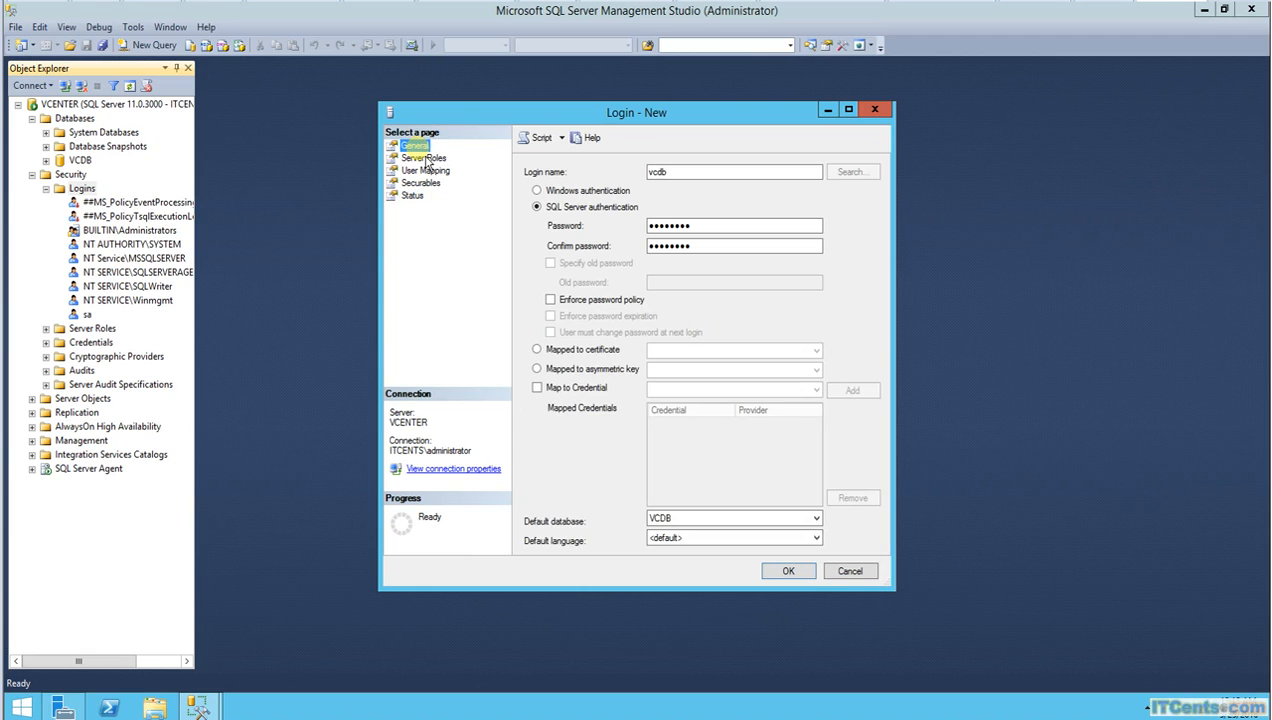
pyautogui.click(795, 573)
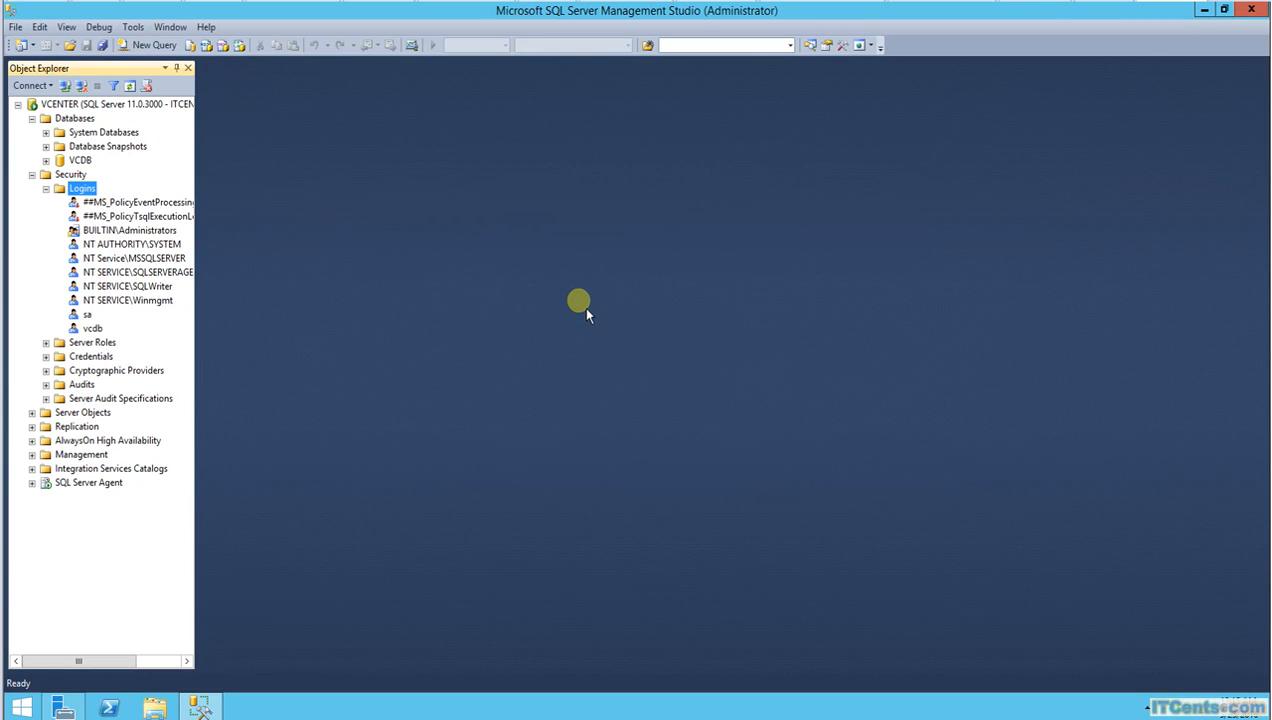
pyautogui.click(92, 328)
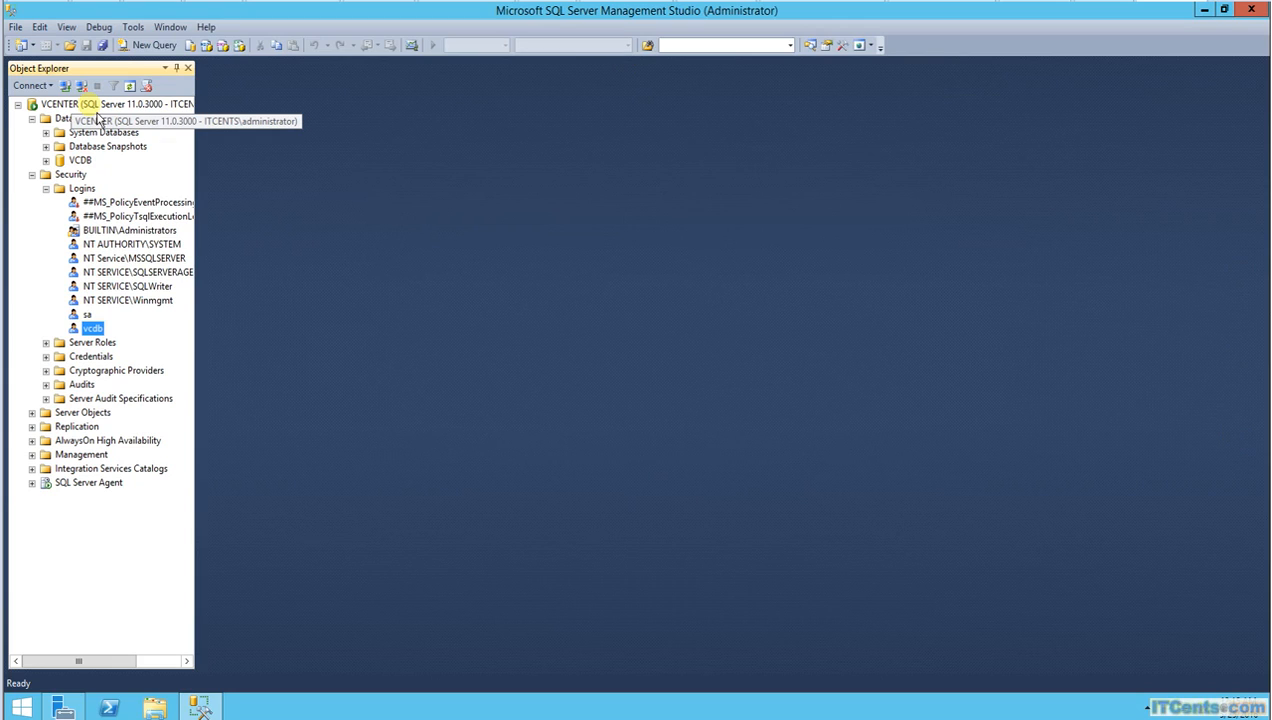
# Step: Close SQL Server Management Studio and open ODBC Data Sources (64-bit) from the Control Panel's Administrative Tools
pyautogui.click(1251, 9)
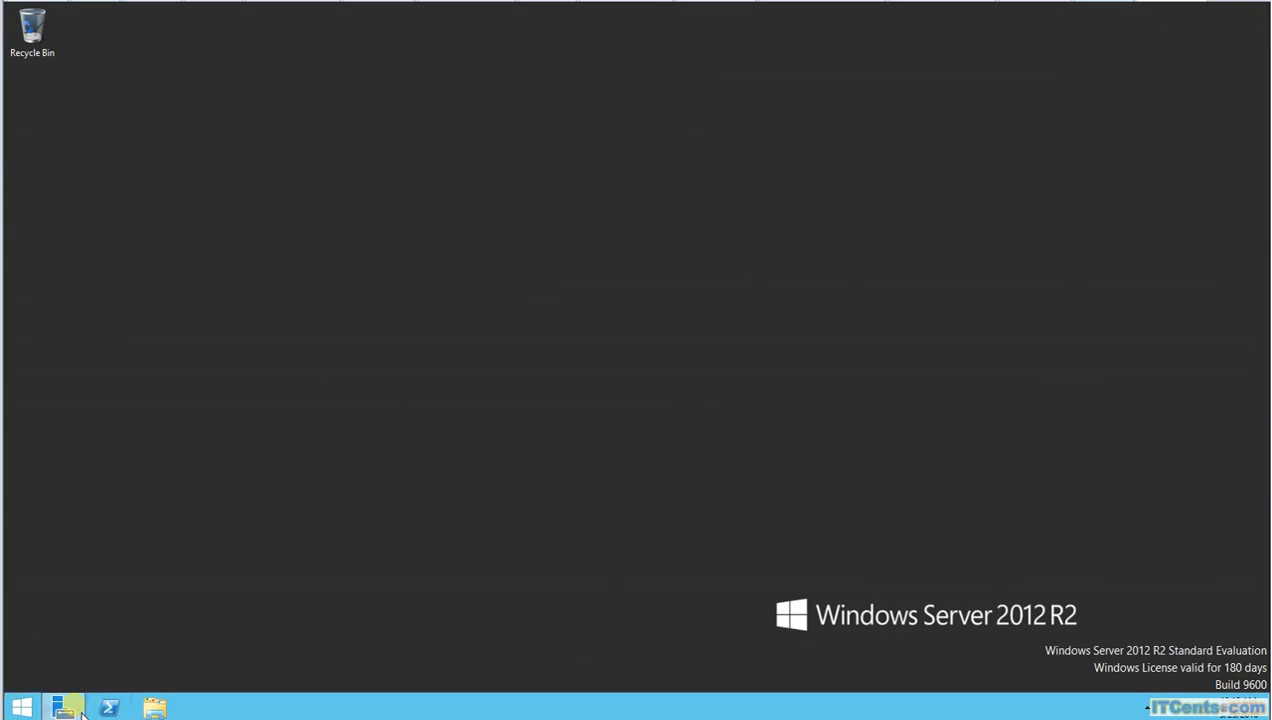
pyautogui.rightClick(44, 706)
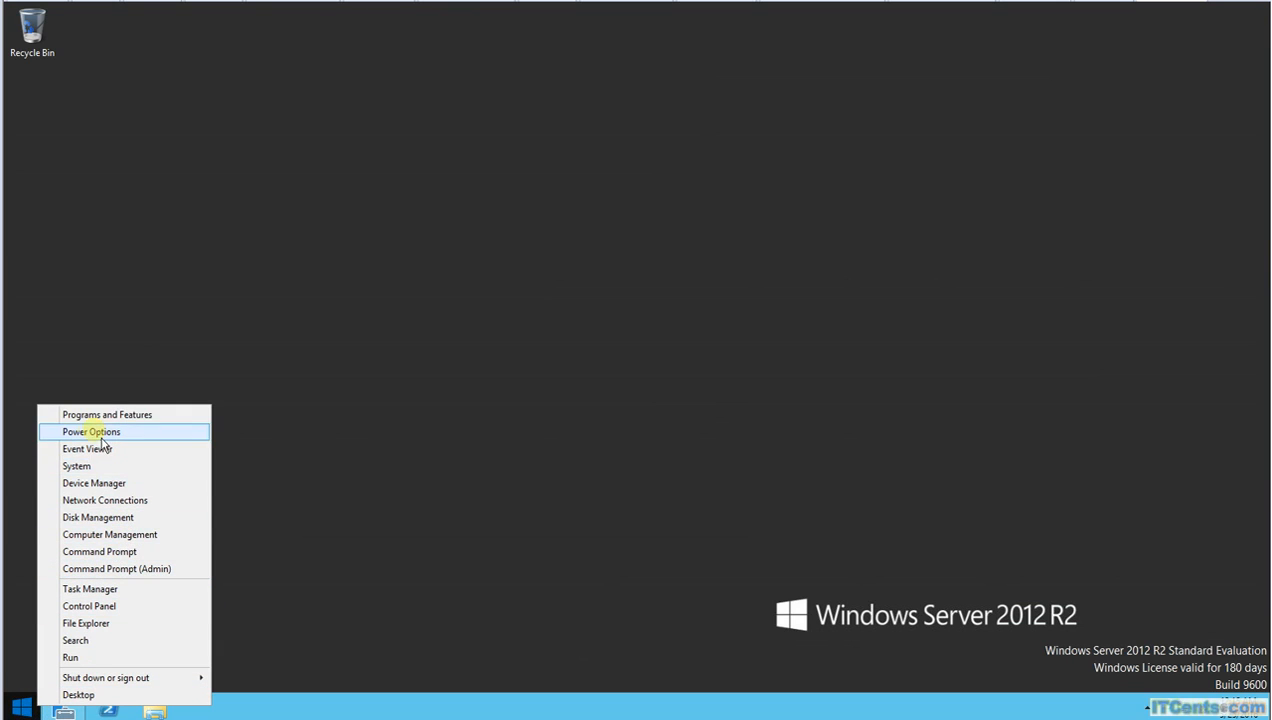
pyautogui.click(97, 607)
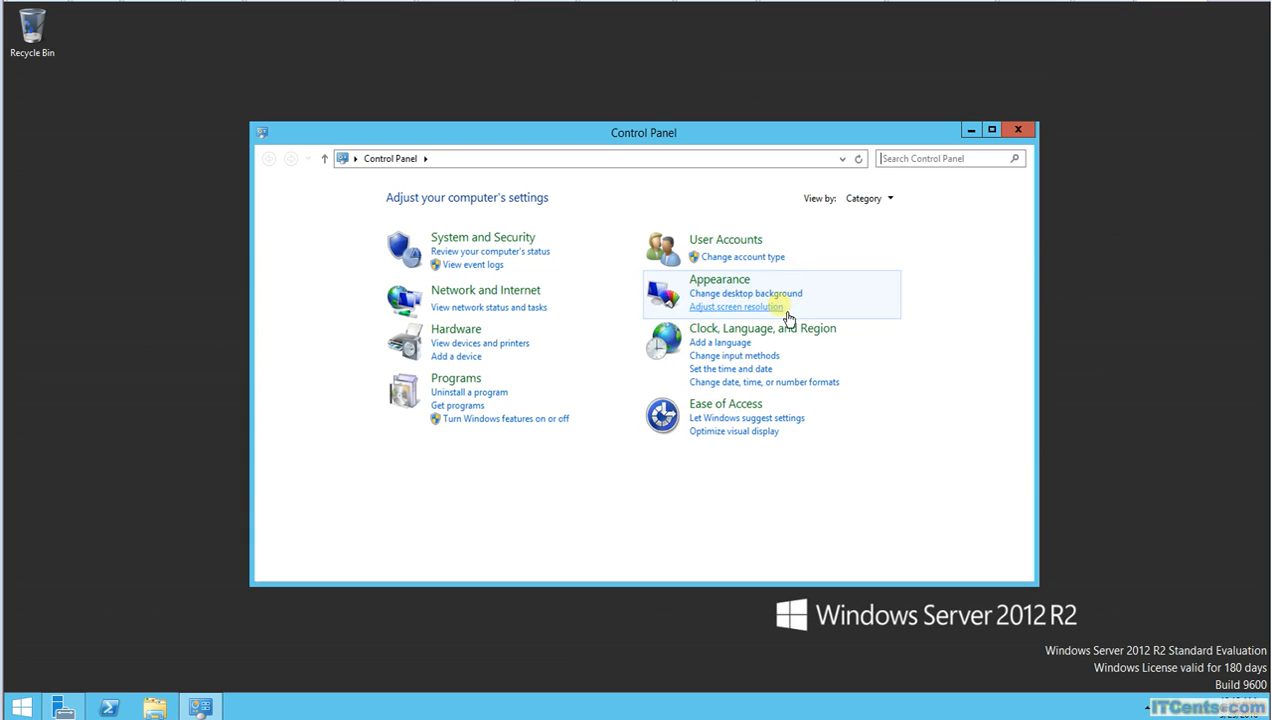
pyautogui.click(424, 158)
pyautogui.click(440, 177)
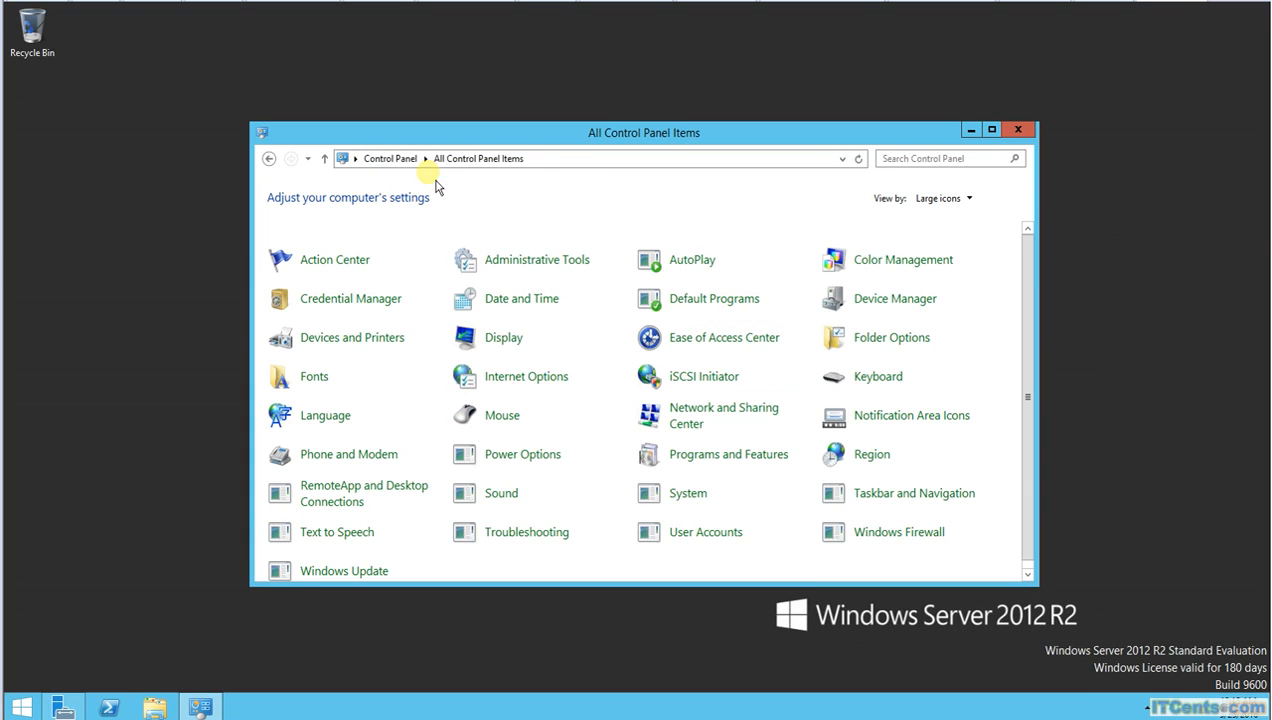
pyautogui.click(568, 262)
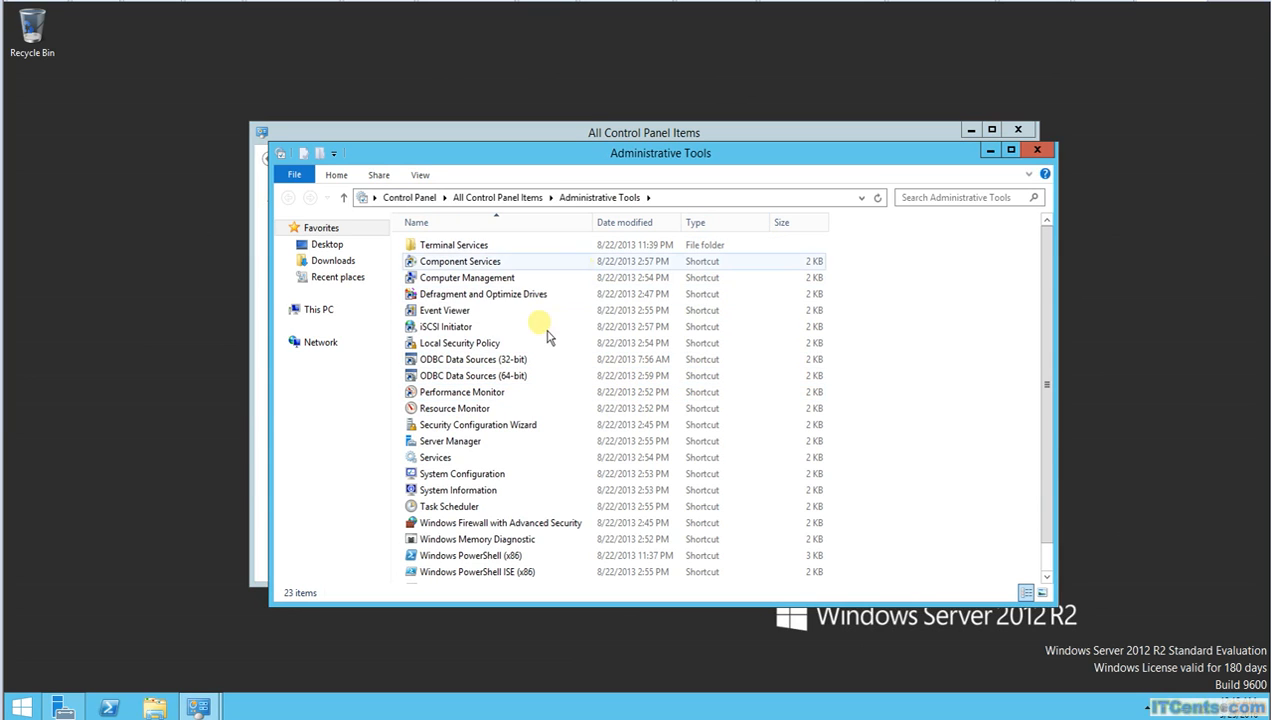
pyautogui.click(478, 377)
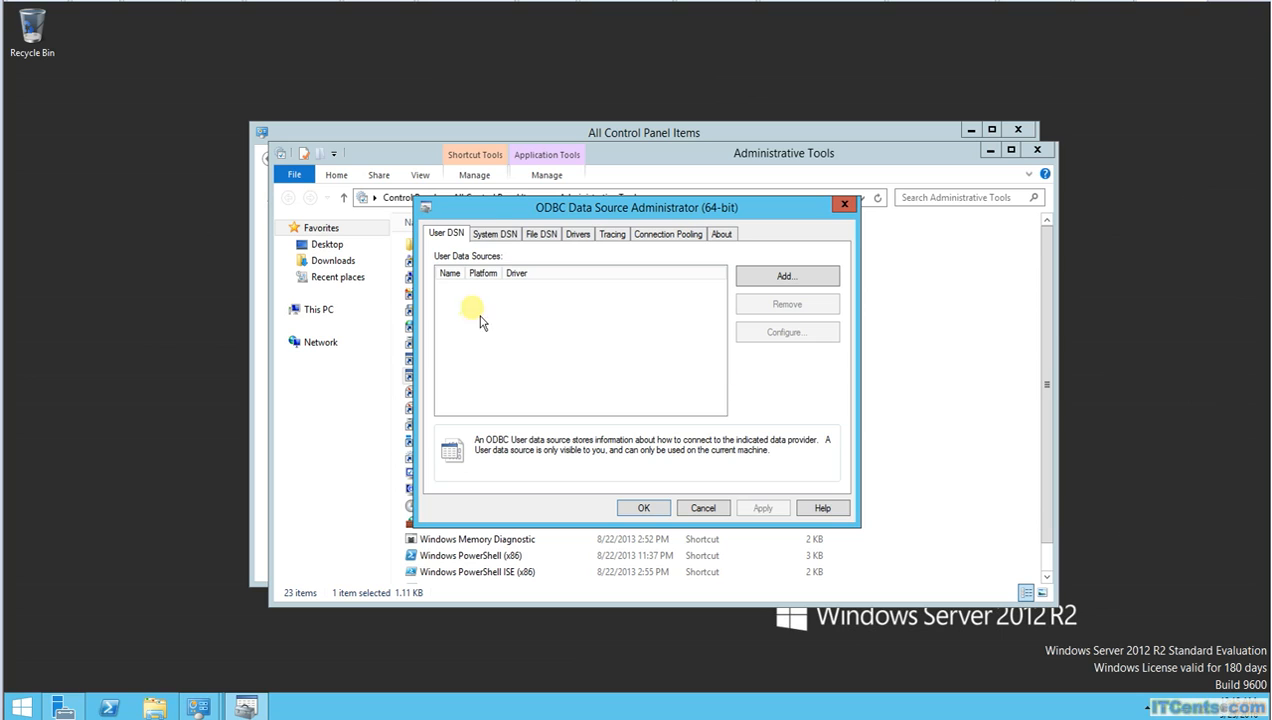
# Step: Add a new system DSN that uses the SQL Server Native Client 11.0 driver
pyautogui.click(495, 236)
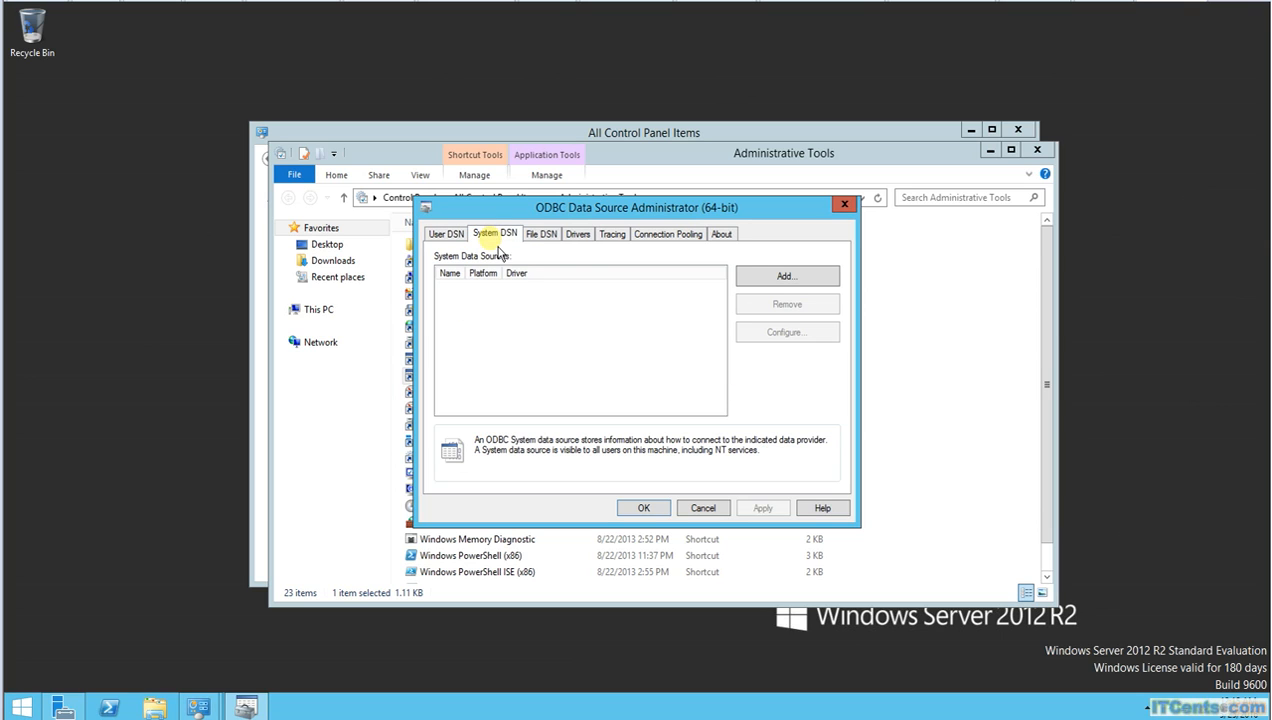
pyautogui.click(786, 284)
pyautogui.click(663, 318)
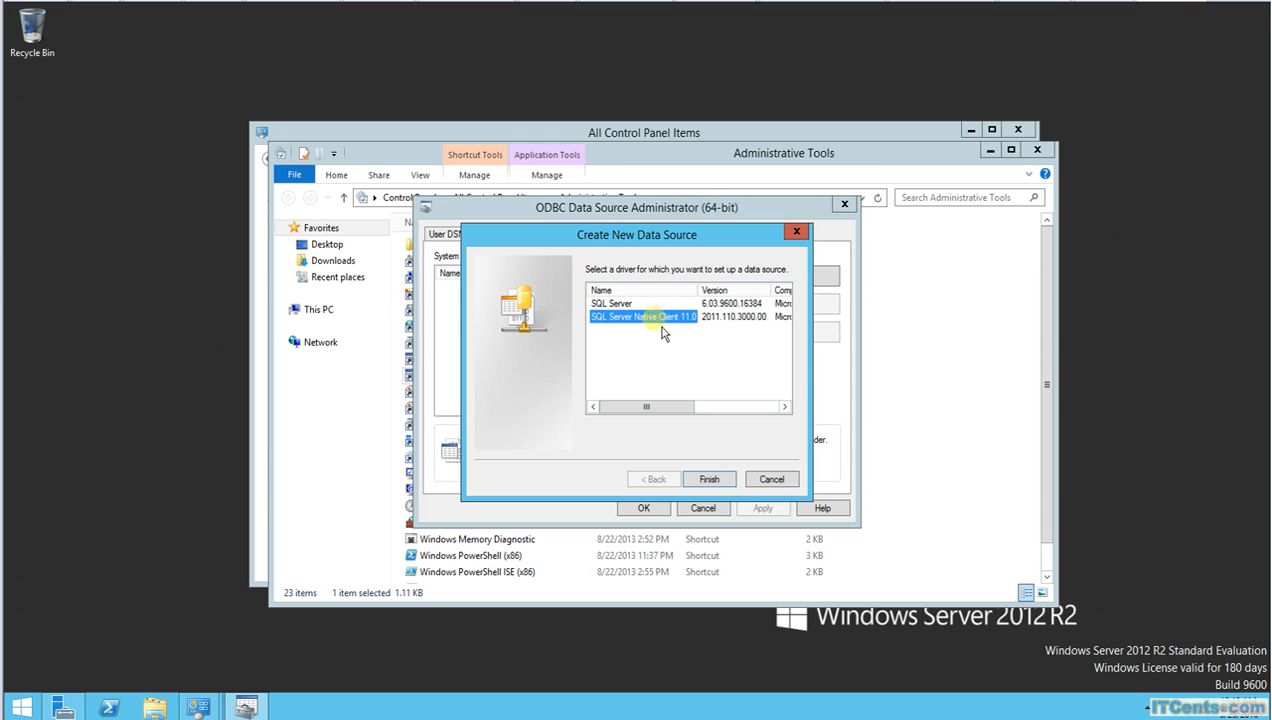
pyautogui.click(709, 479)
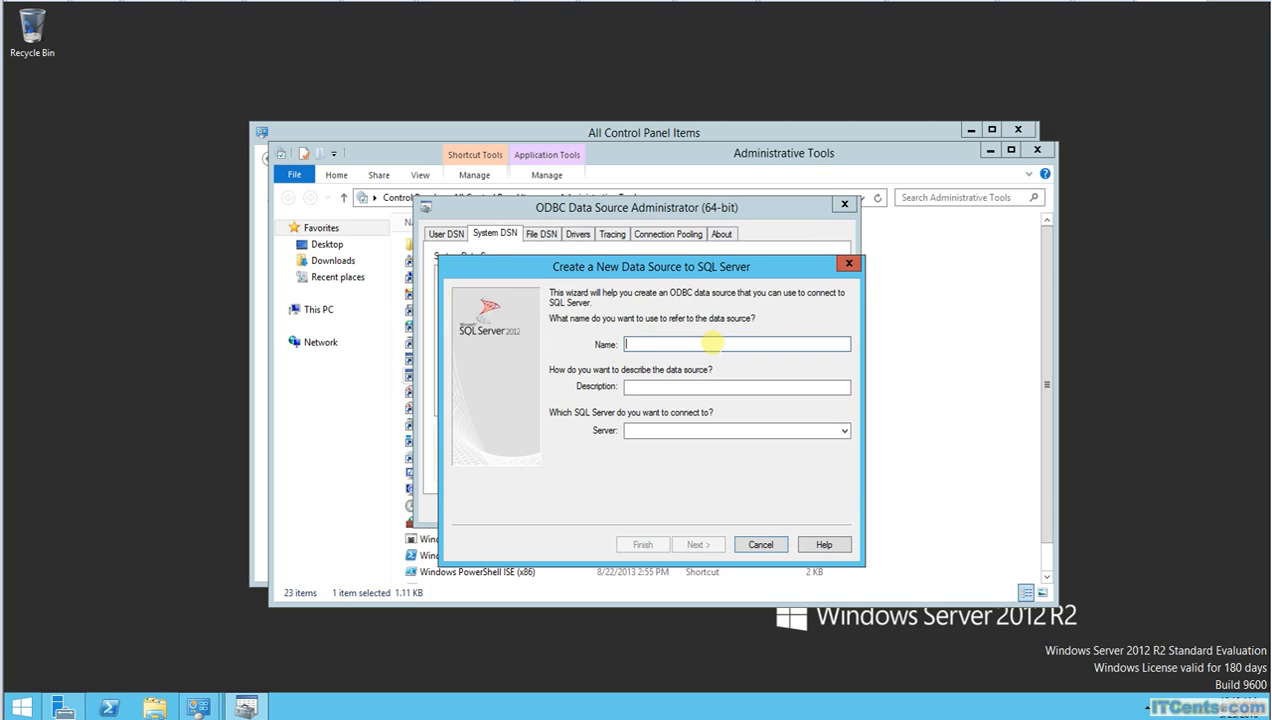
# Step: Name the data source VCDB, set its server to 127.0.0.1 and continue to the authentication settings
pyautogui.write('VCDB')
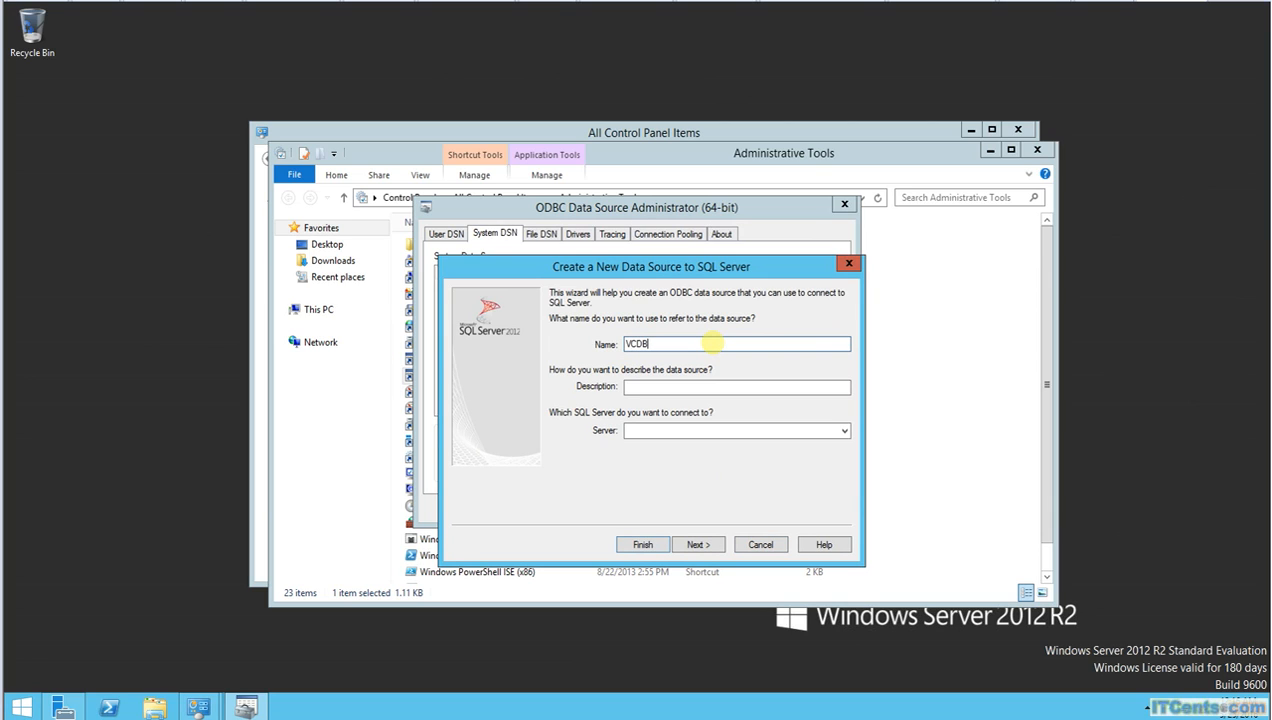
pyautogui.click(741, 430)
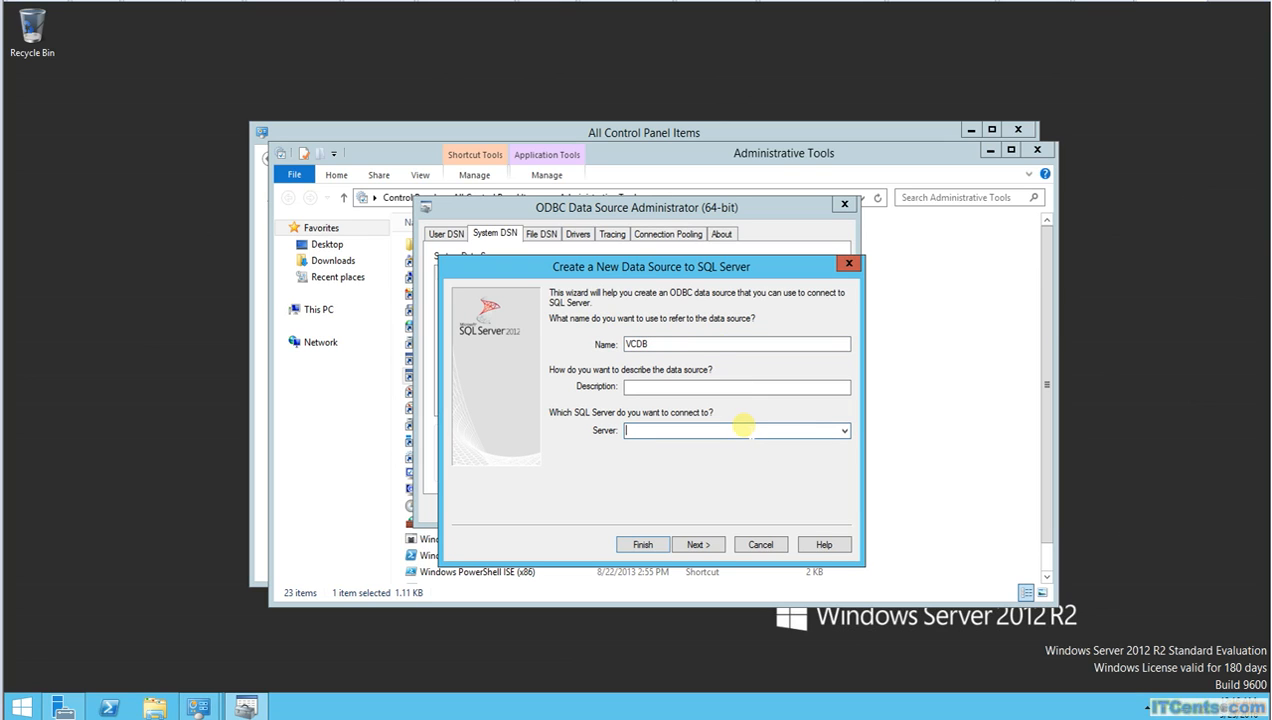
pyautogui.write('127.0.0.1')
pyautogui.click(698, 547)
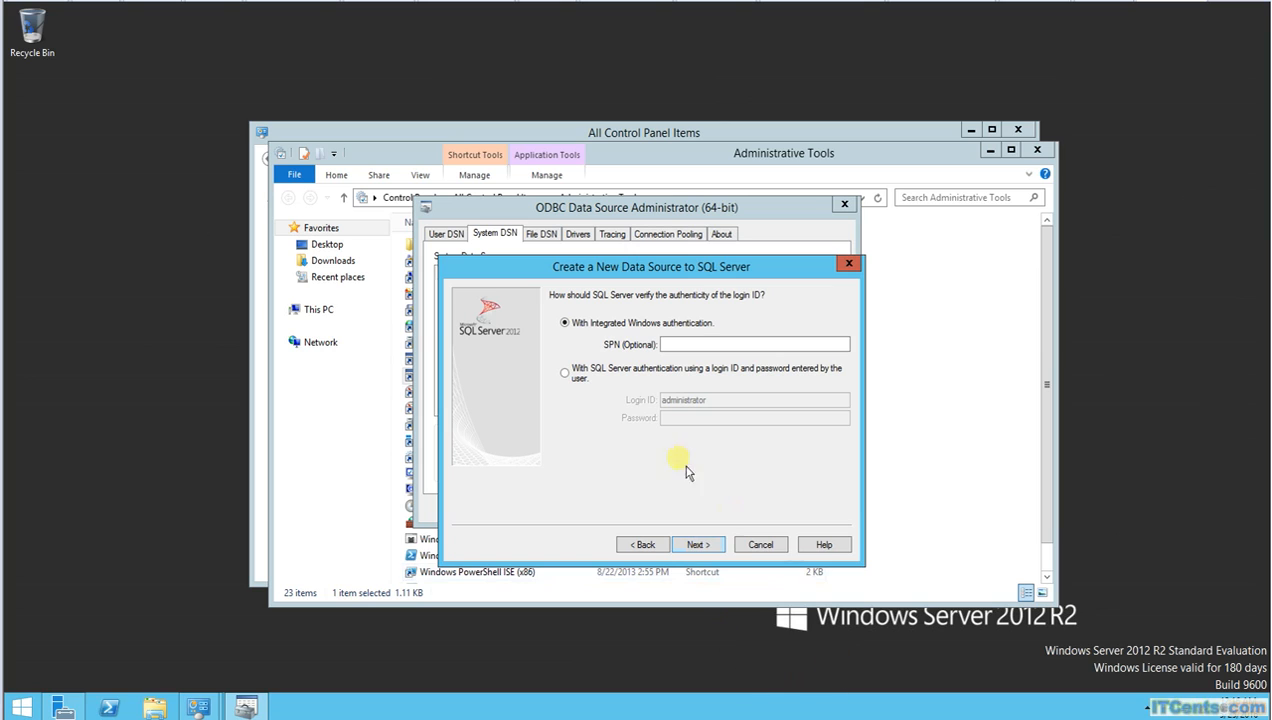
# Step: Choose SQL Server authentication with login ID vcdb, enter the login's password and continue to the default database settings
pyautogui.click(614, 379)
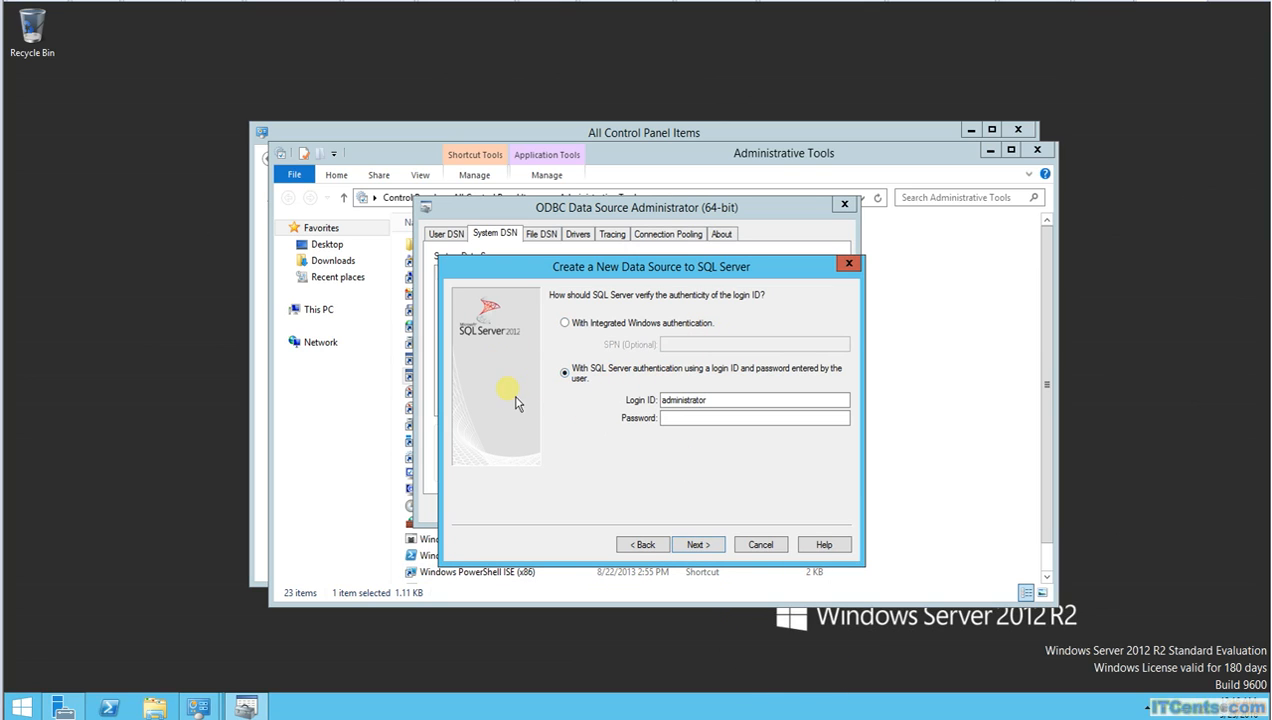
pyautogui.doubleClick(747, 399)
pyautogui.write('vcdb')
pyautogui.press('Tab')
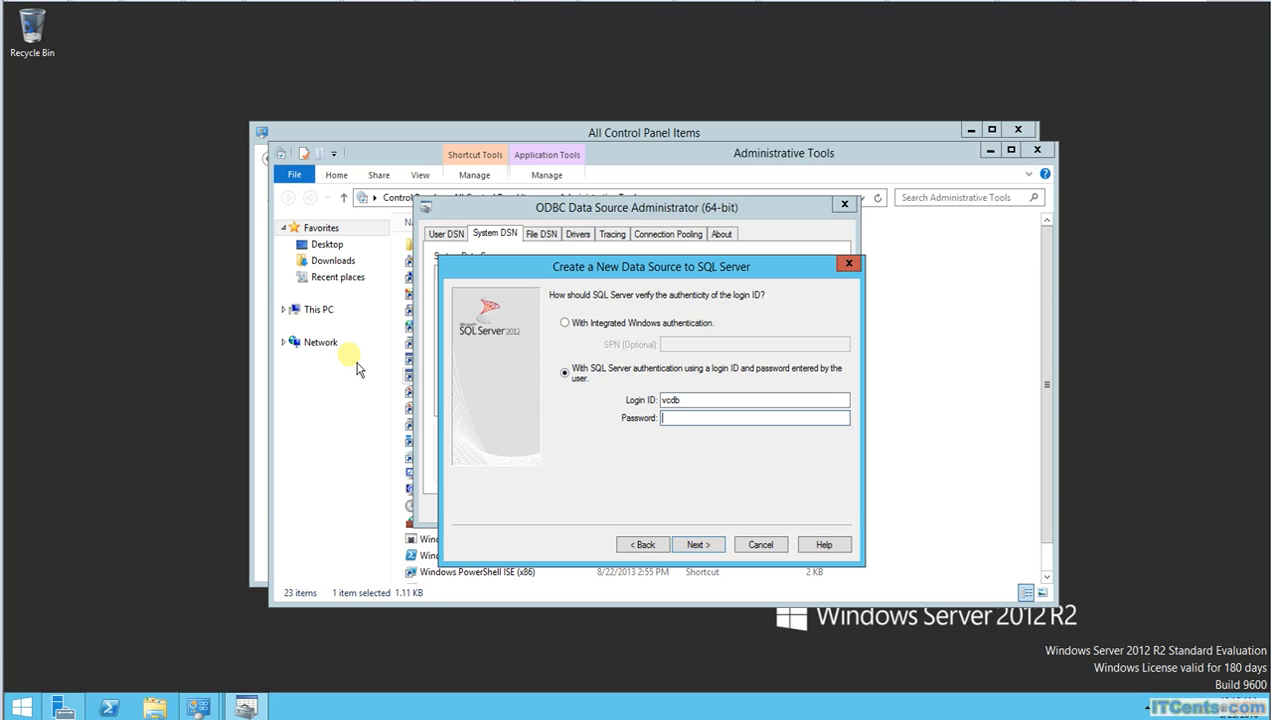
pyautogui.write('********')
pyautogui.click(699, 548)
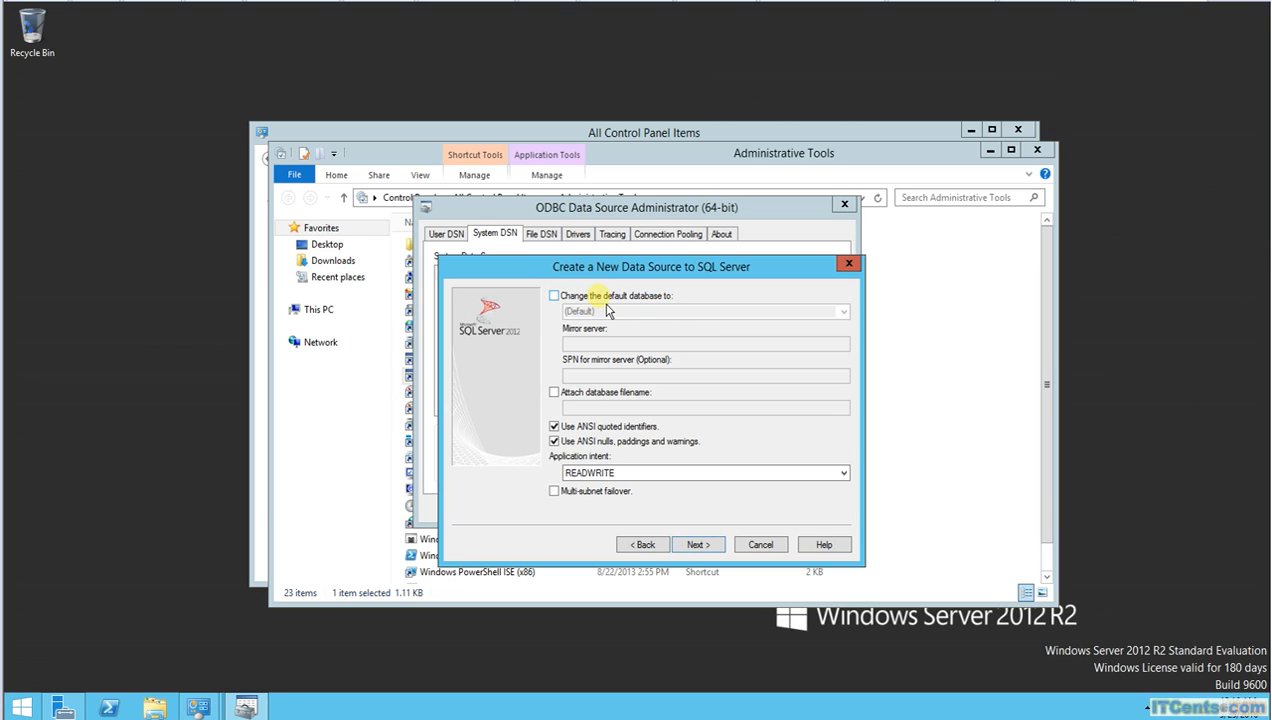
# Step: Change the data source's default database to VCDB and continue to the language and logging settings
pyautogui.click(609, 313)
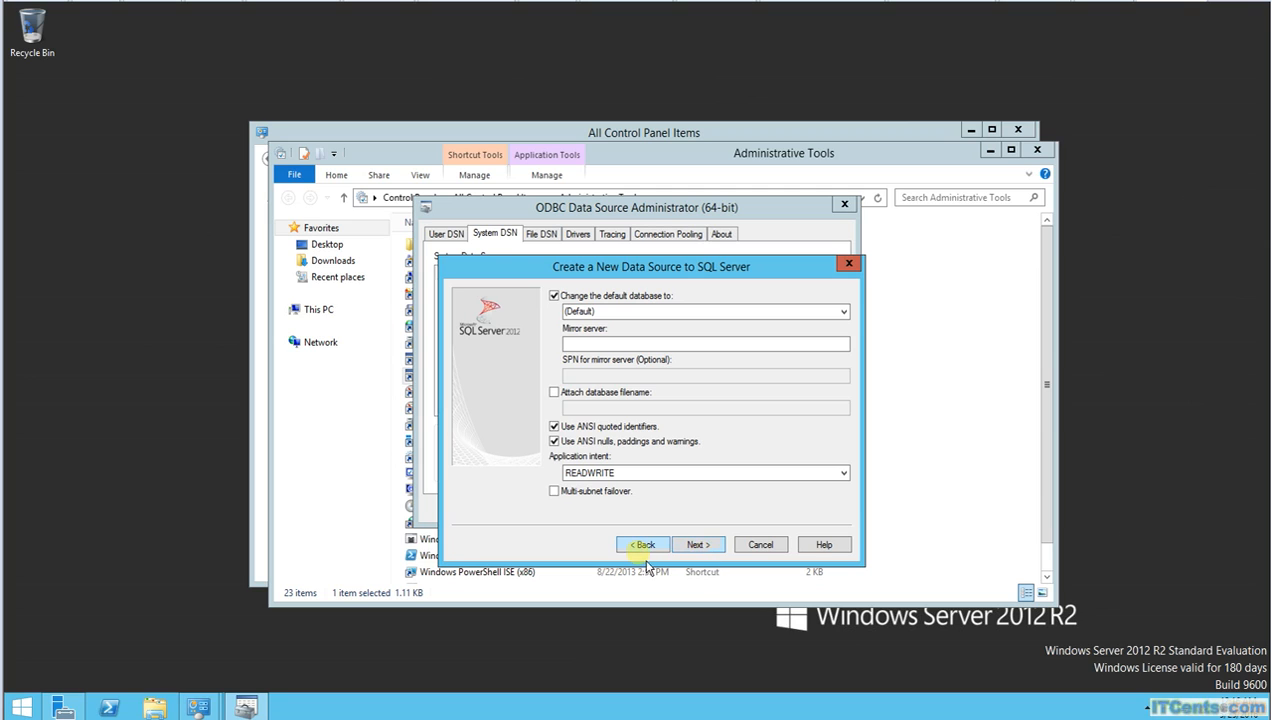
pyautogui.click(843, 312)
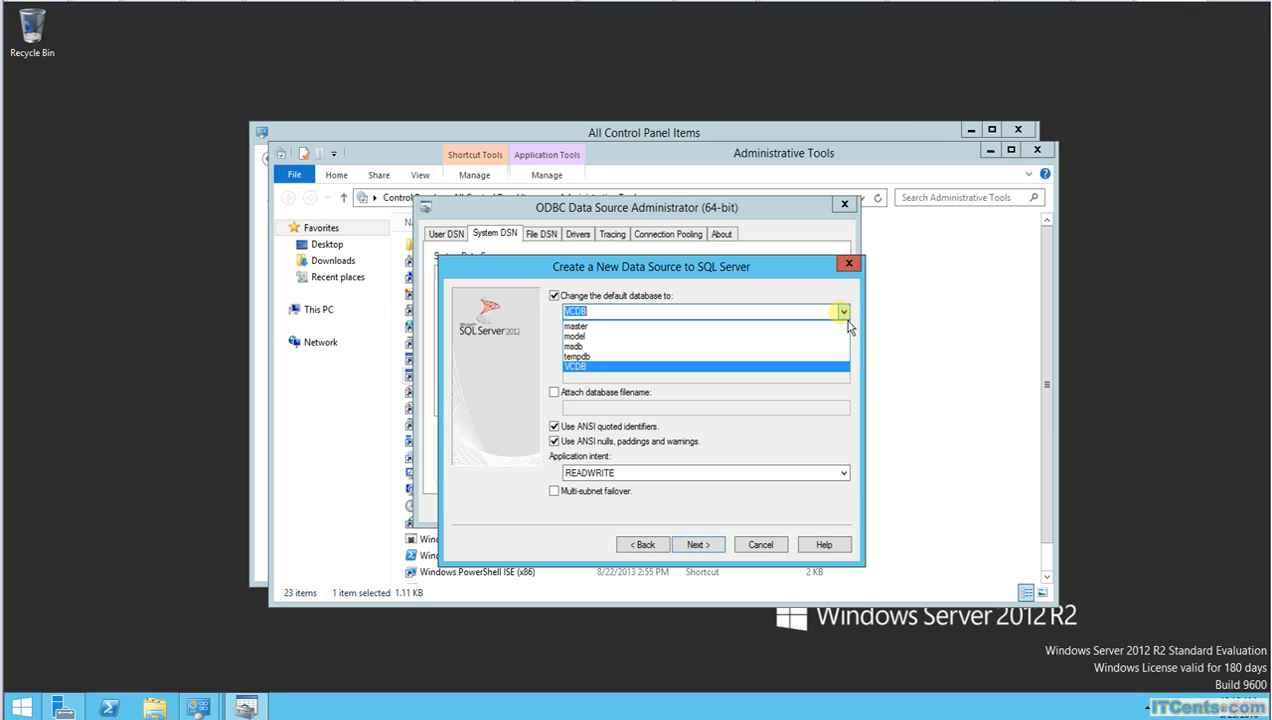
pyautogui.click(673, 290)
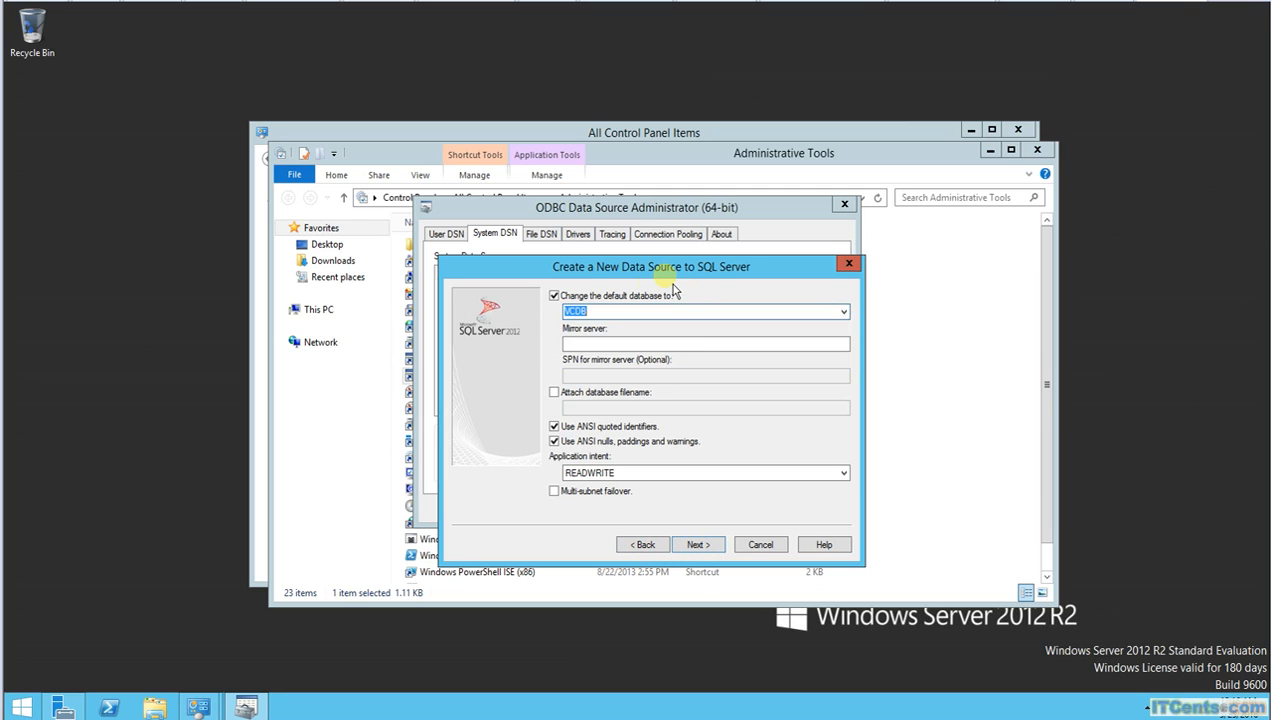
pyautogui.click(642, 545)
pyautogui.click(712, 552)
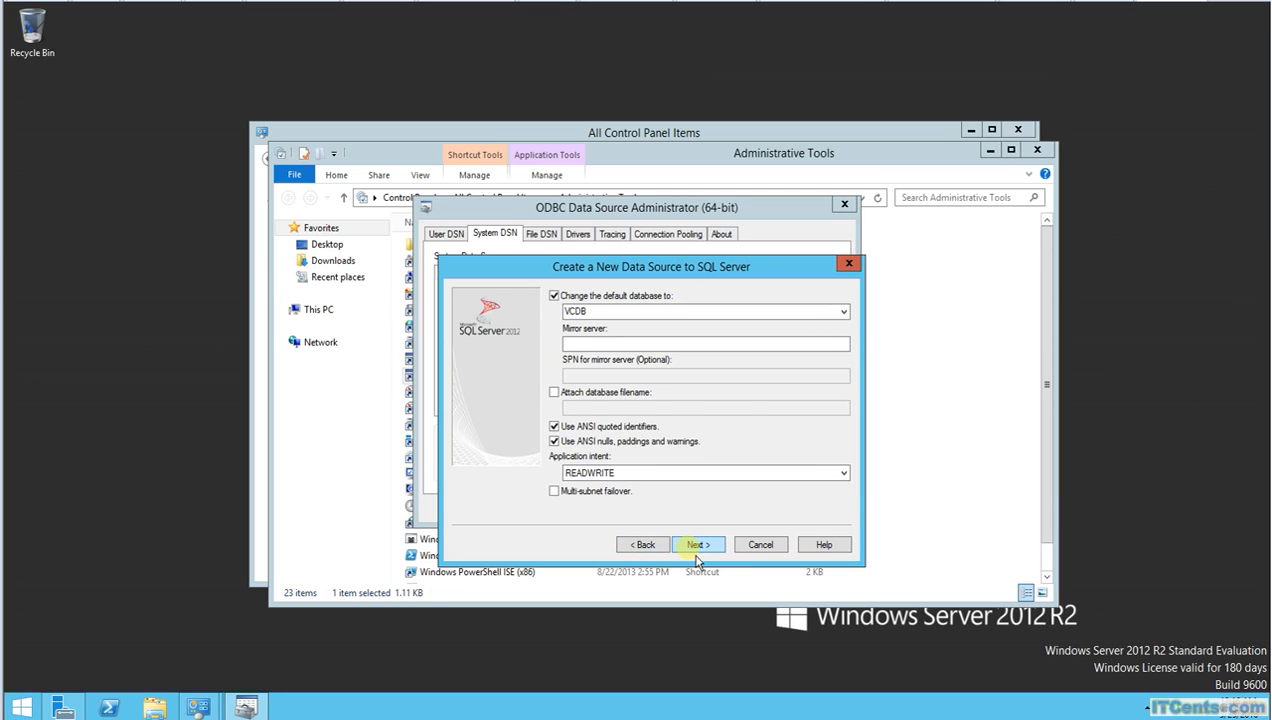
pyautogui.click(697, 545)
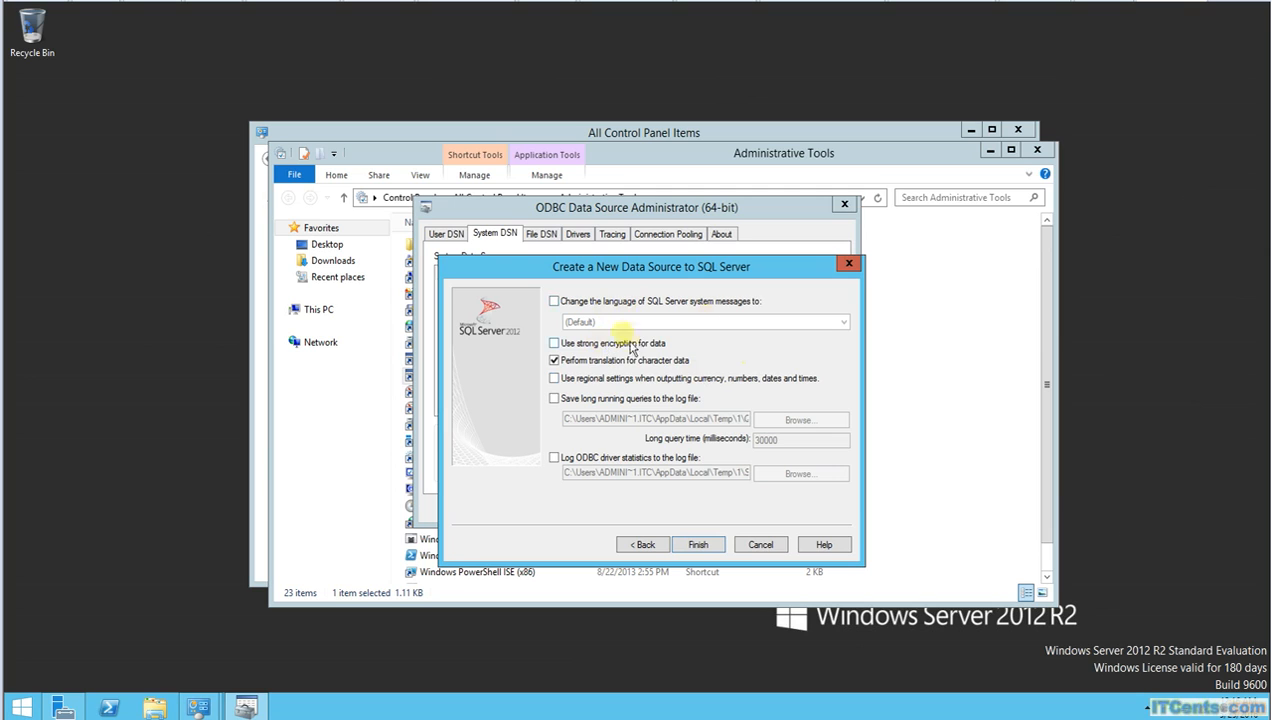
# Step: Finish the data source configuration with the remaining defaults, test its connection and create the data source
pyautogui.click(710, 552)
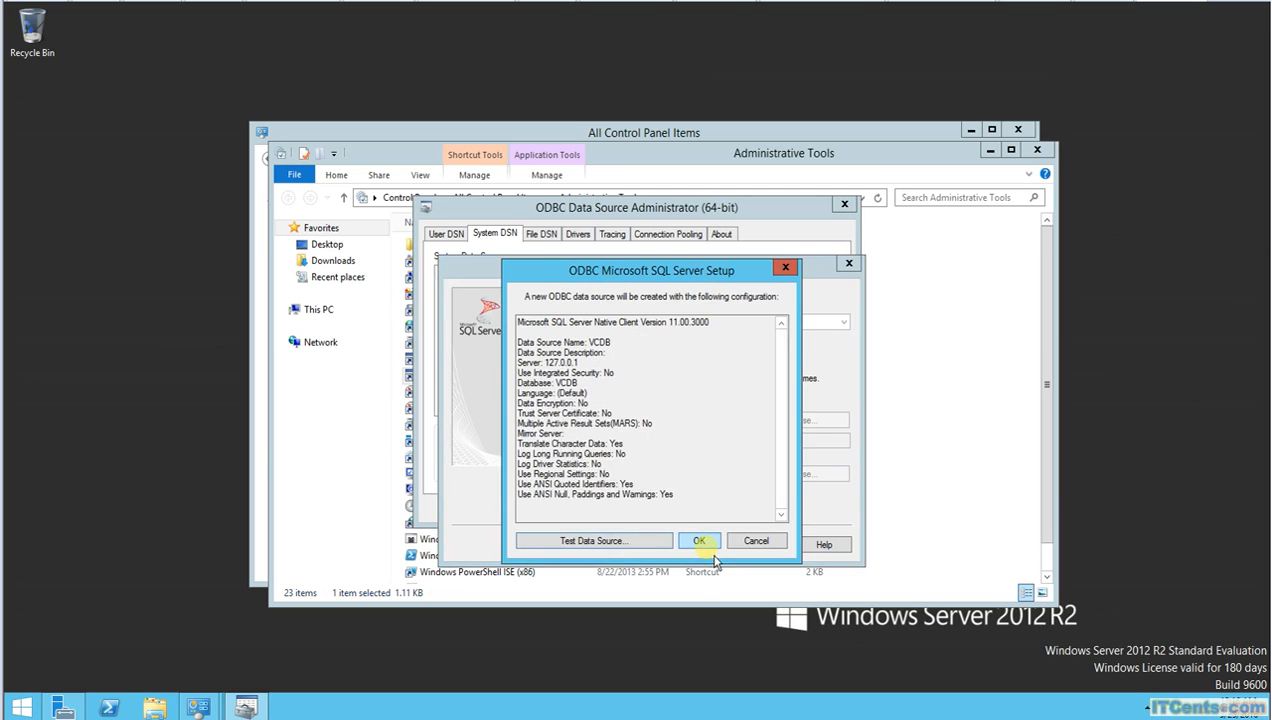
pyautogui.click(612, 540)
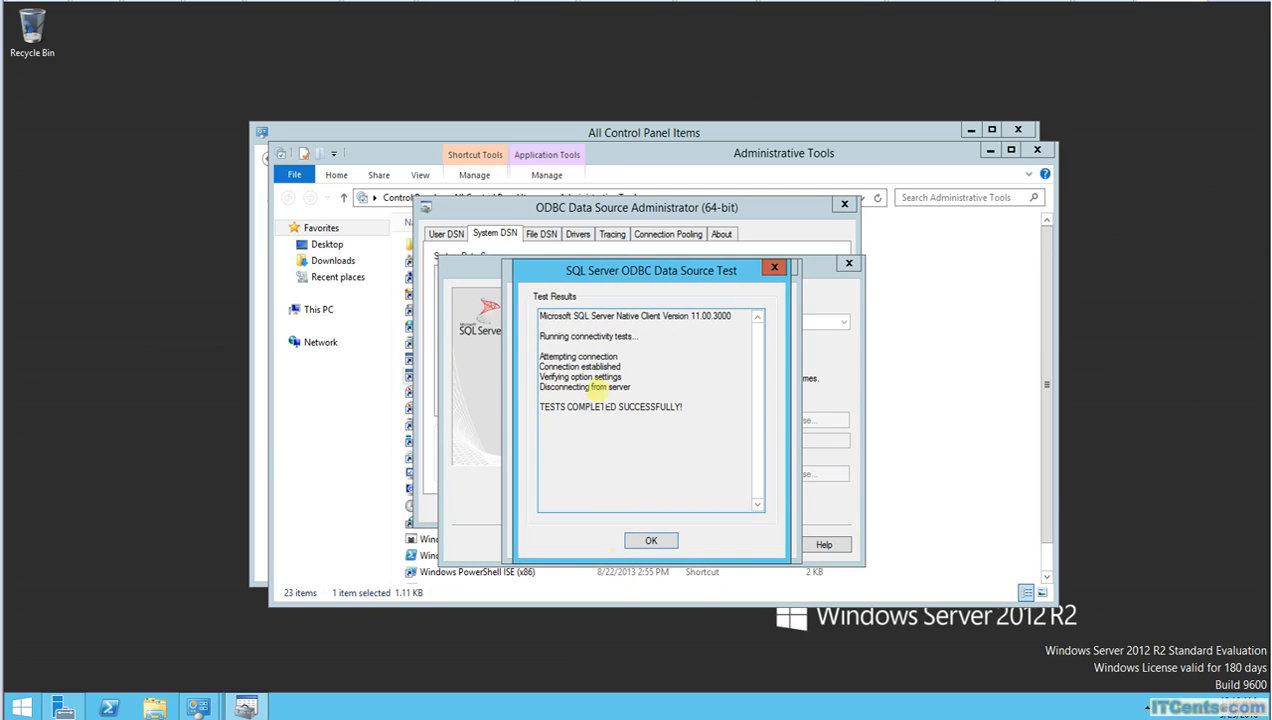
pyautogui.click(650, 541)
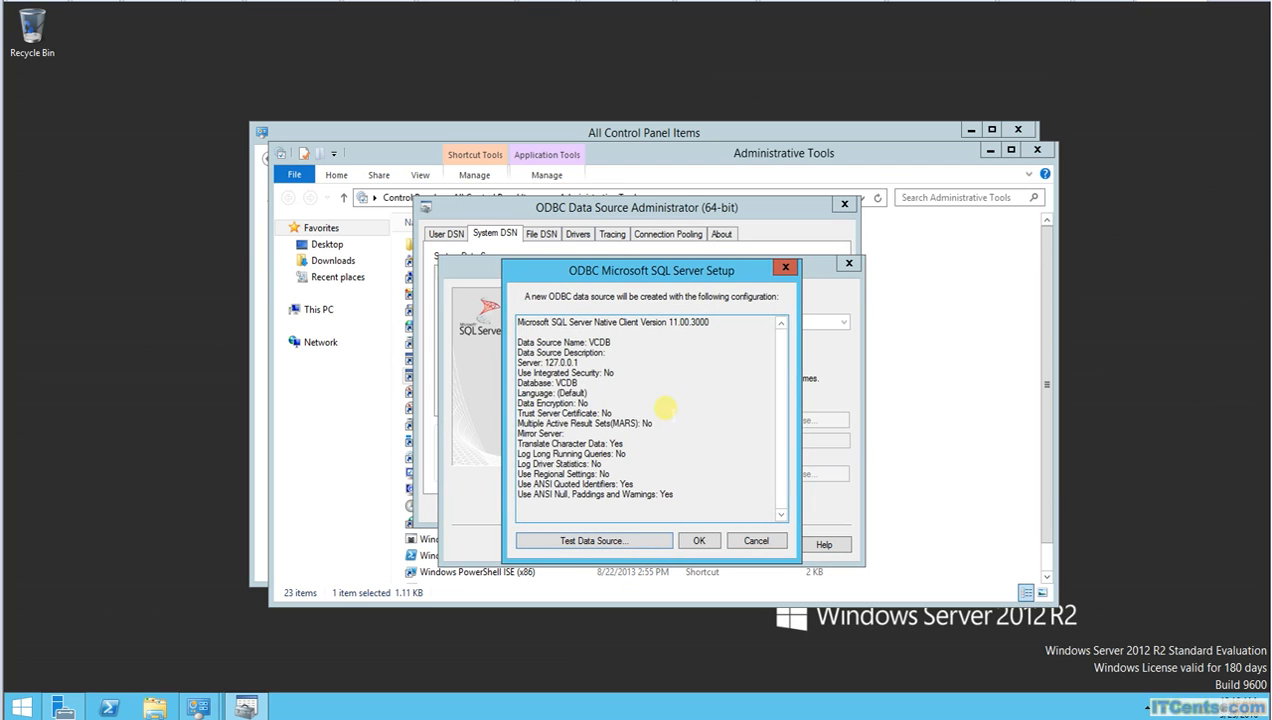
pyautogui.click(699, 540)
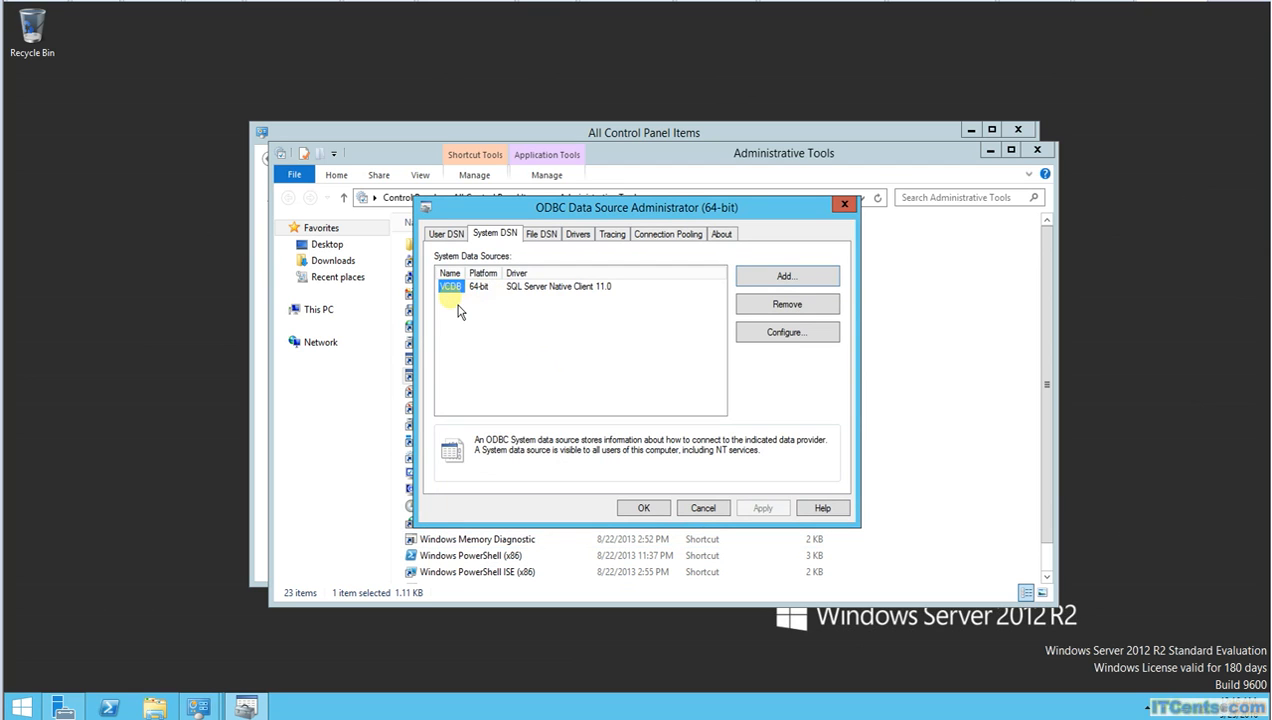
# Step: Accept and close the ODBC Data Source Administrator, and close the Administrative Tools and Control Panel windows
pyautogui.click(647, 508)
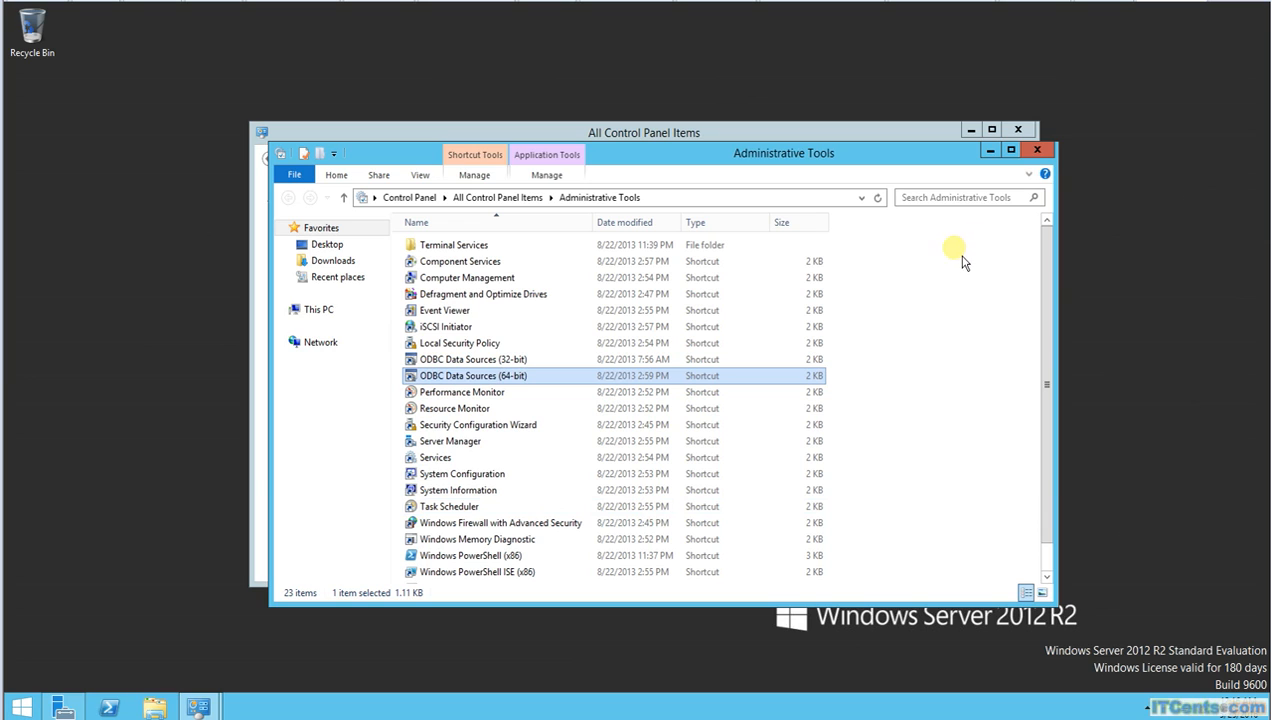
pyautogui.click(1037, 150)
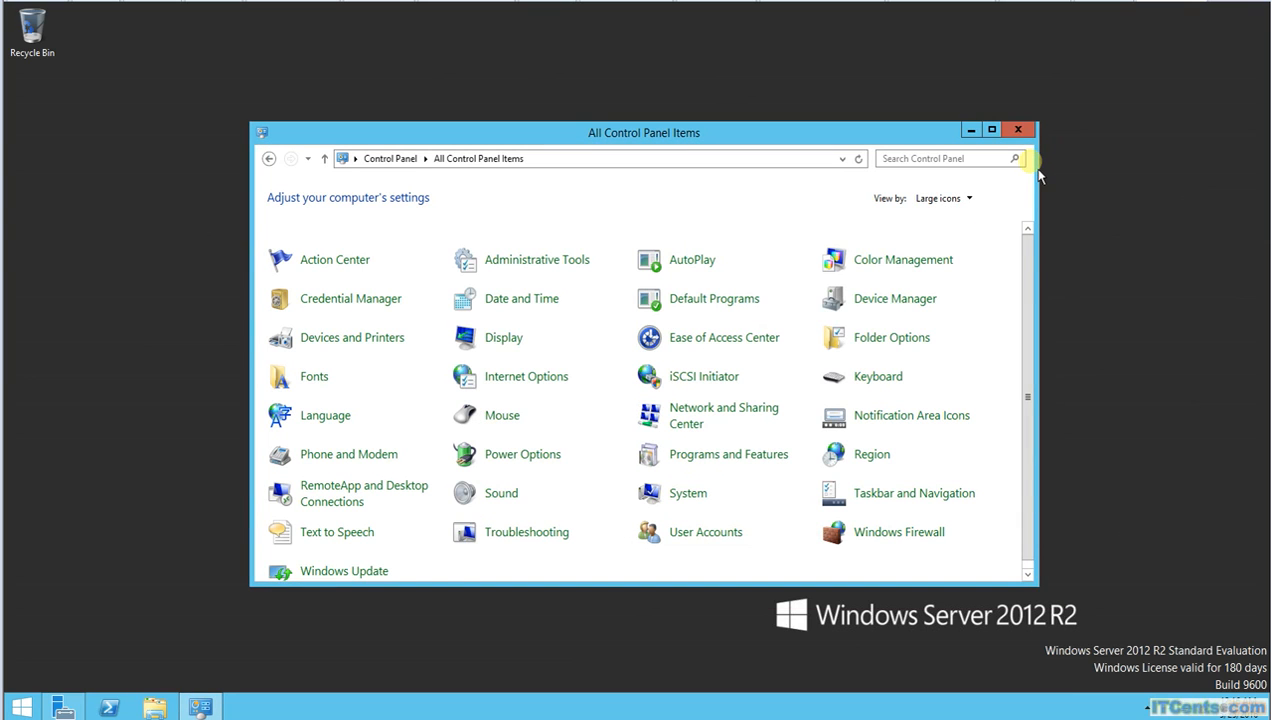
pyautogui.click(1017, 129)
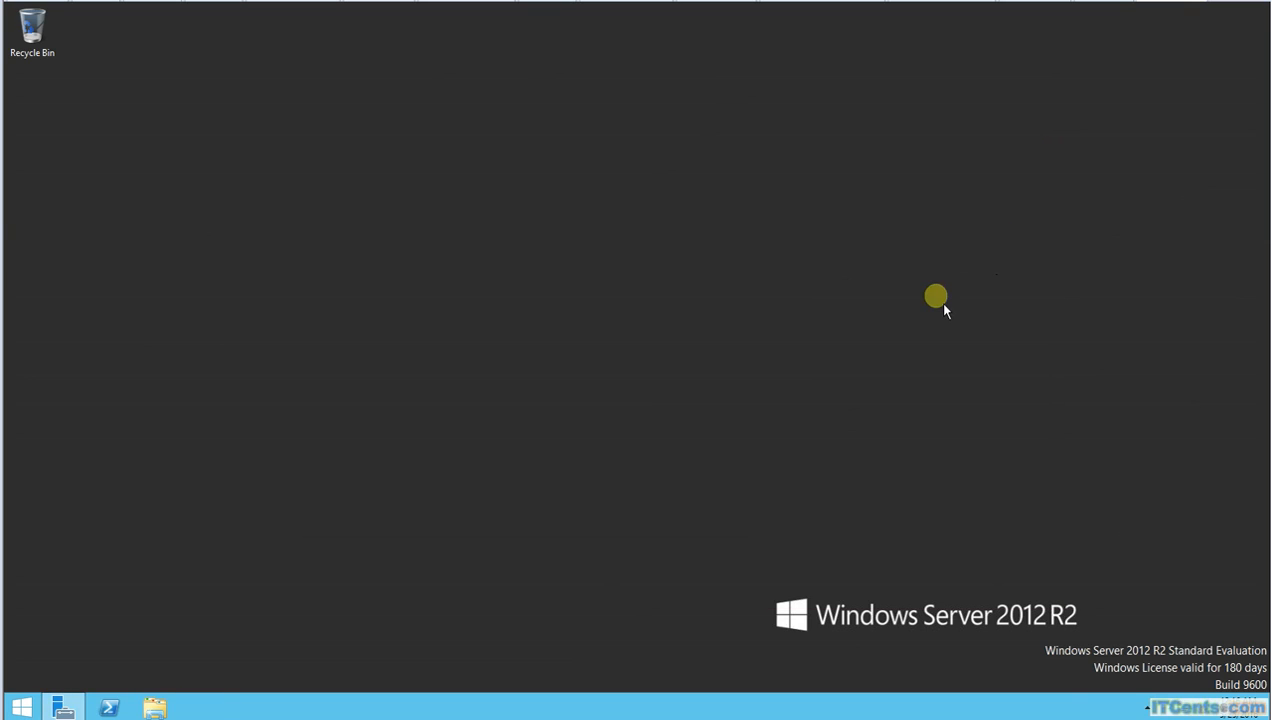